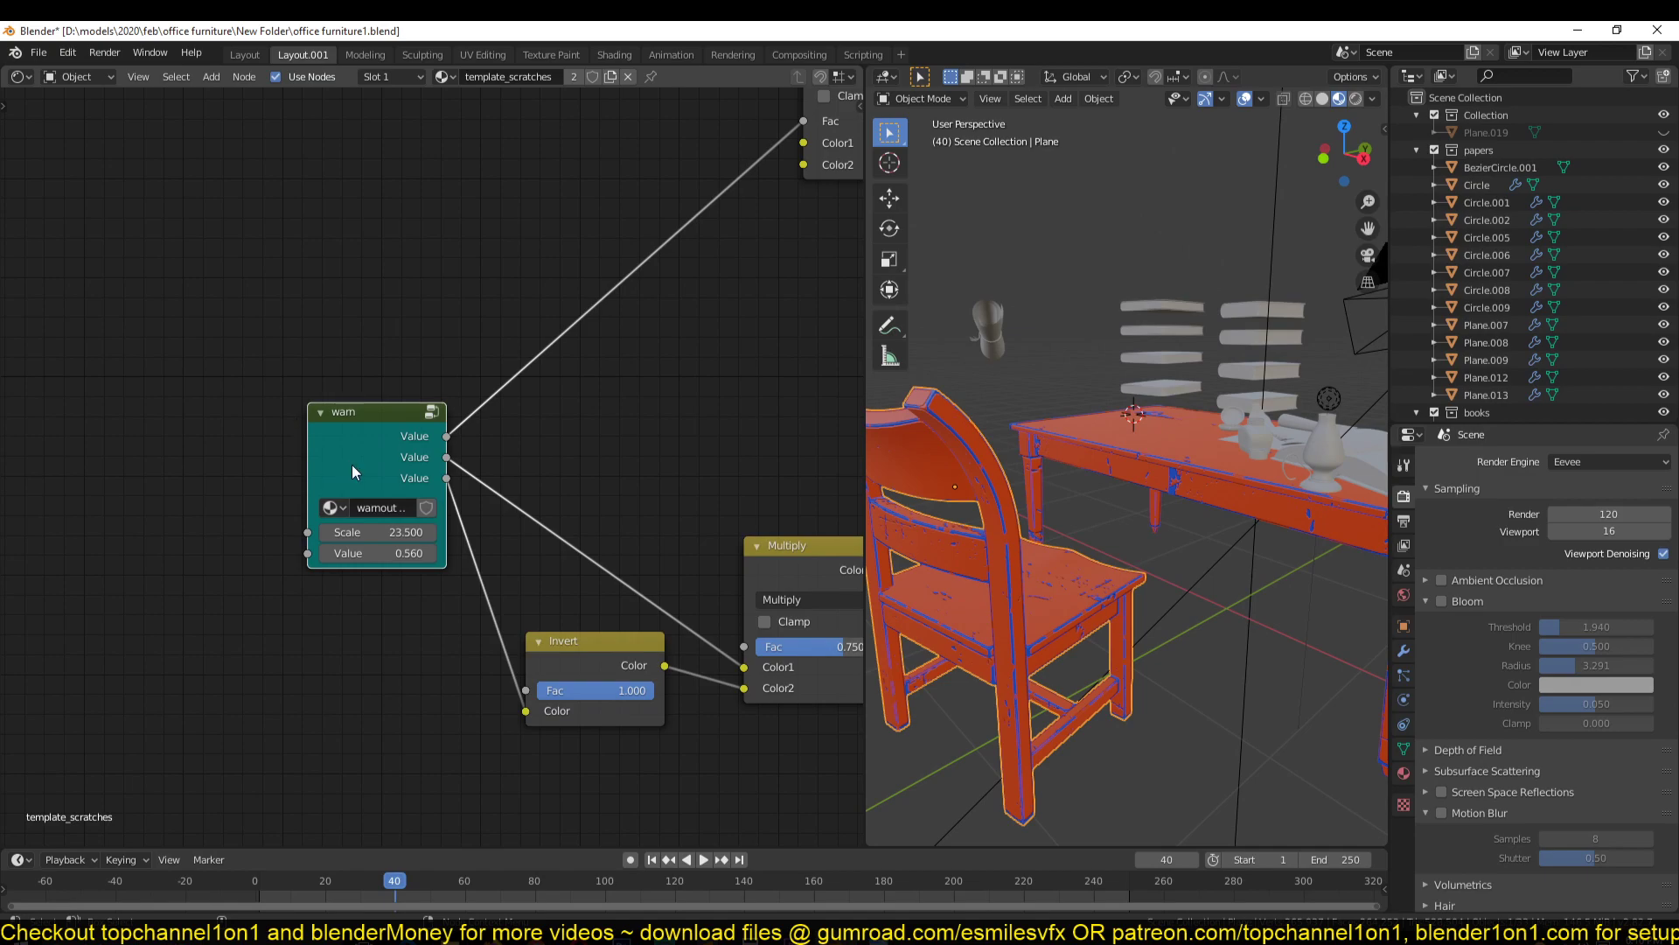
Open the warn node group for editing and show its interface list of inputs and outputs
scroll(359, 476, "down", 4)
middle_click_drag(458, 470, 327, 511)
scroll(327, 511, "down", 4)
middle_click_drag(399, 552, 337, 452)
scroll(255, 629, "up", 1)
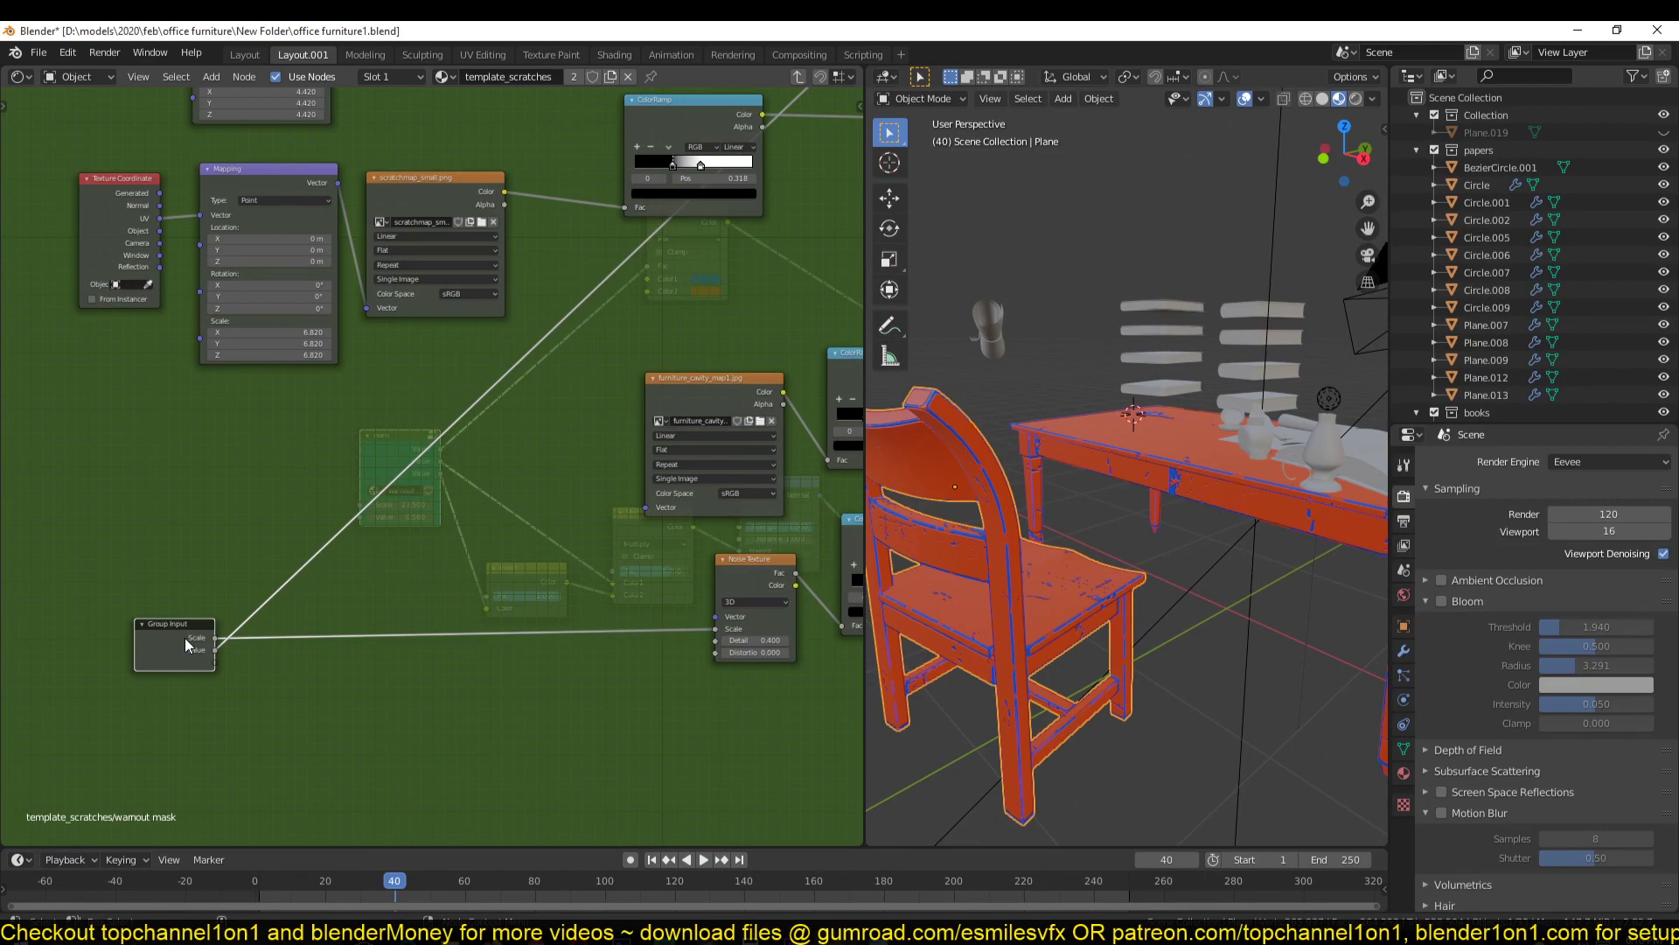
key("n")
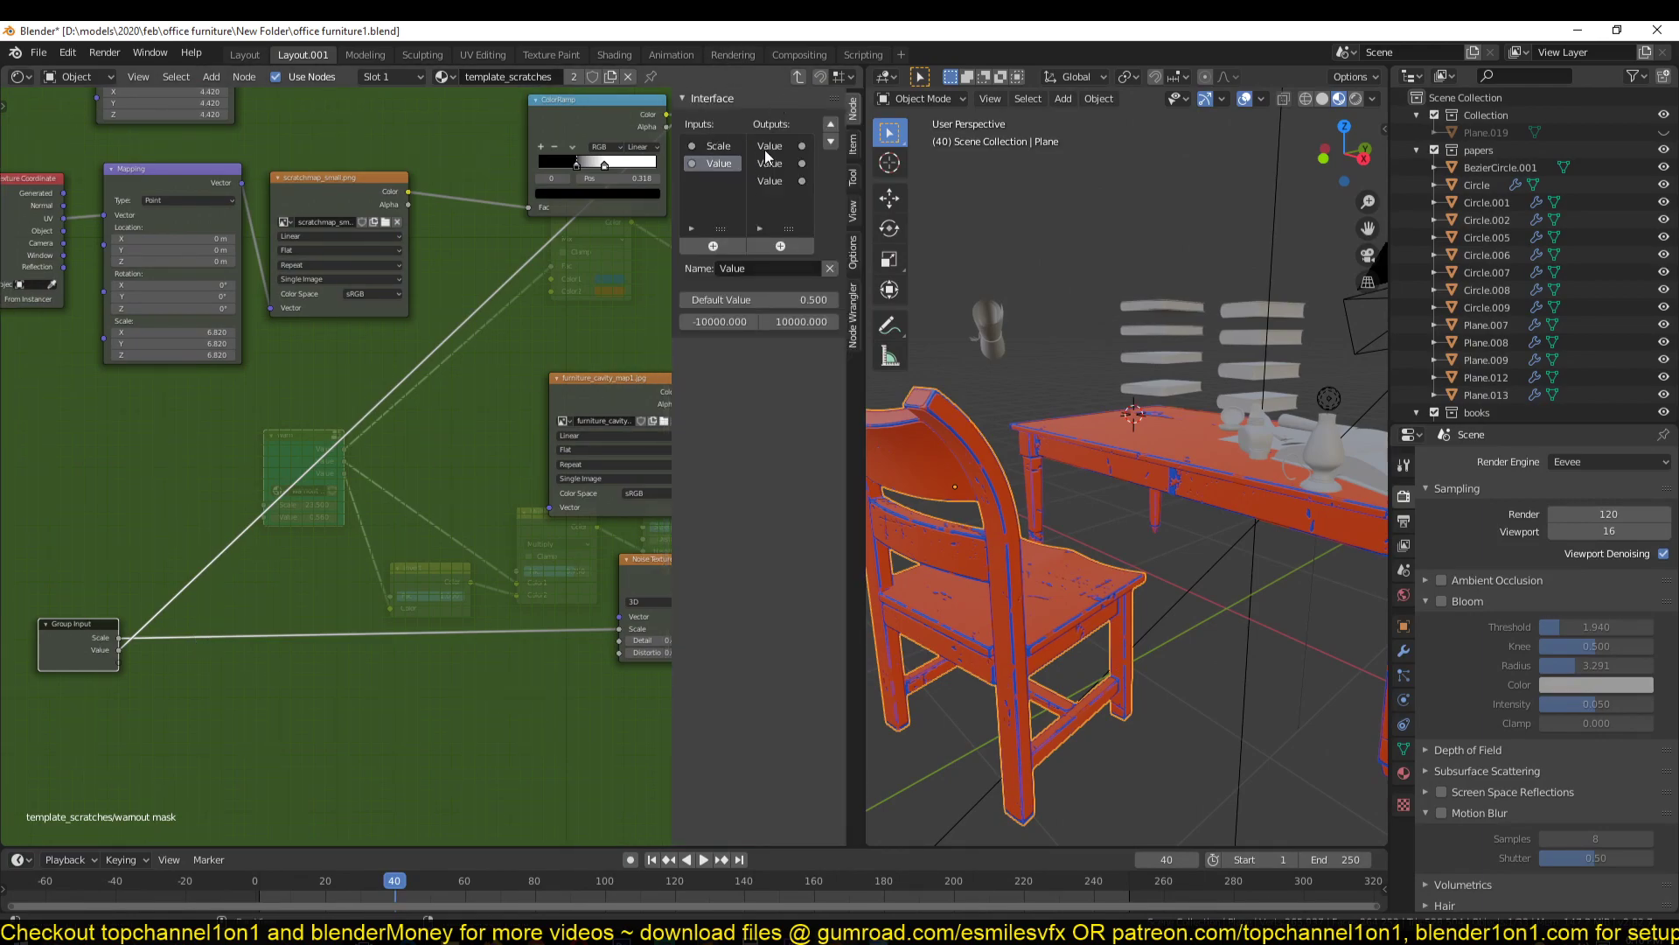
scroll(415, 392, "down", 4)
middle_click_drag(414, 392, 482, 434)
key("Tab")
scroll(302, 484, "up", 10)
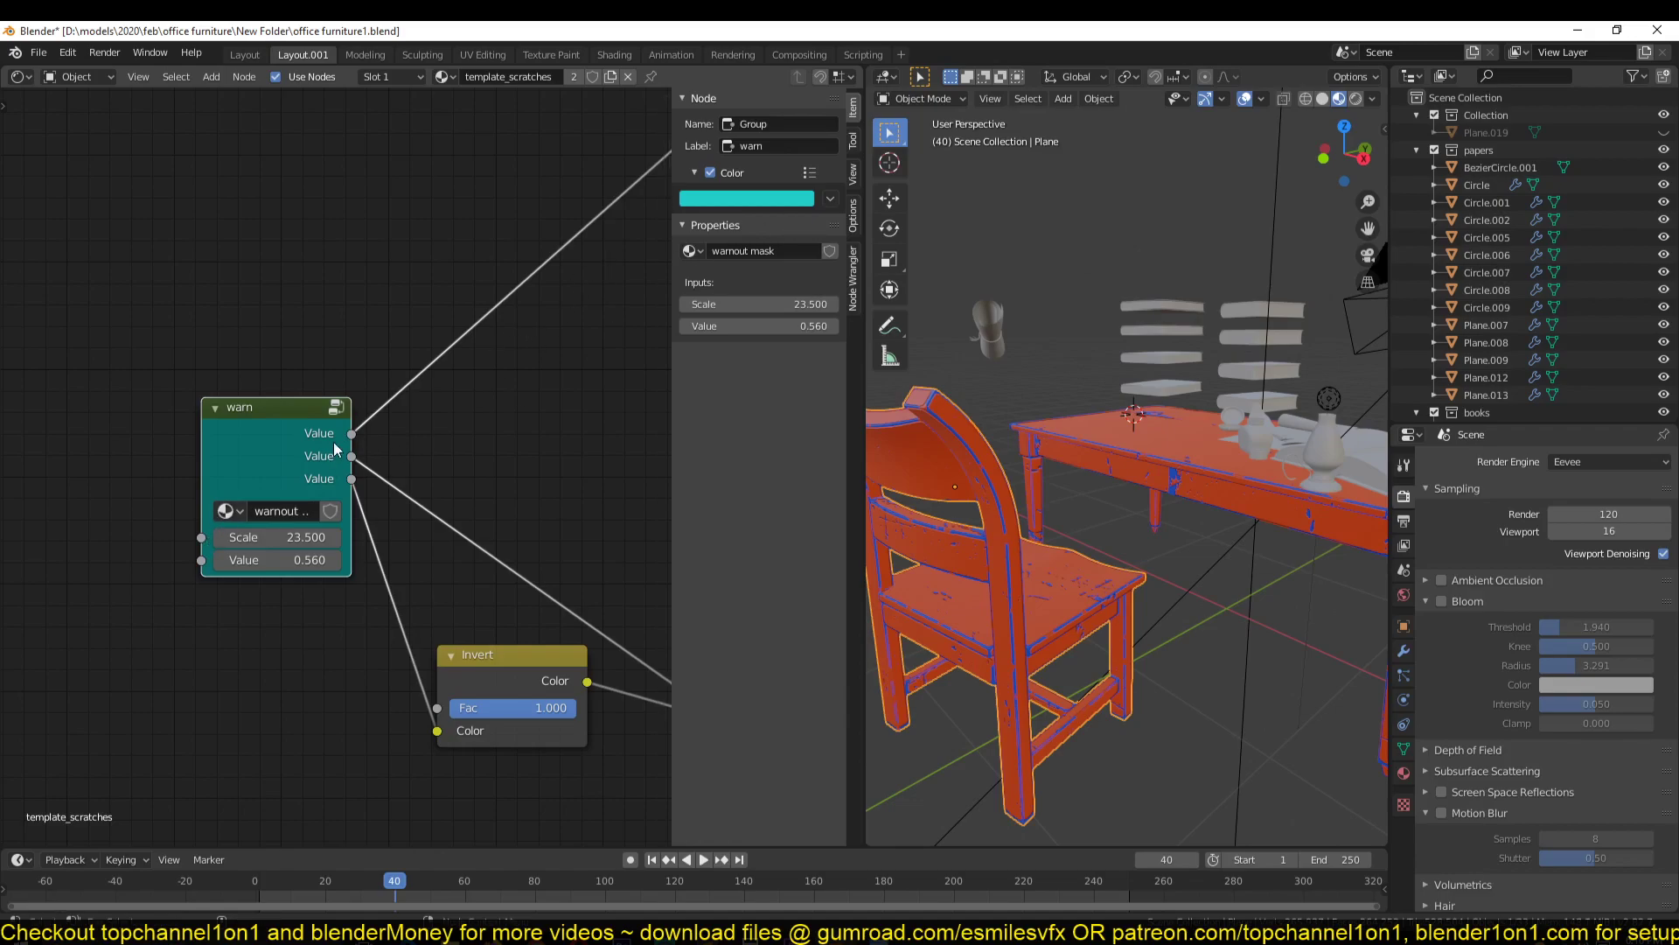
key("Tab")
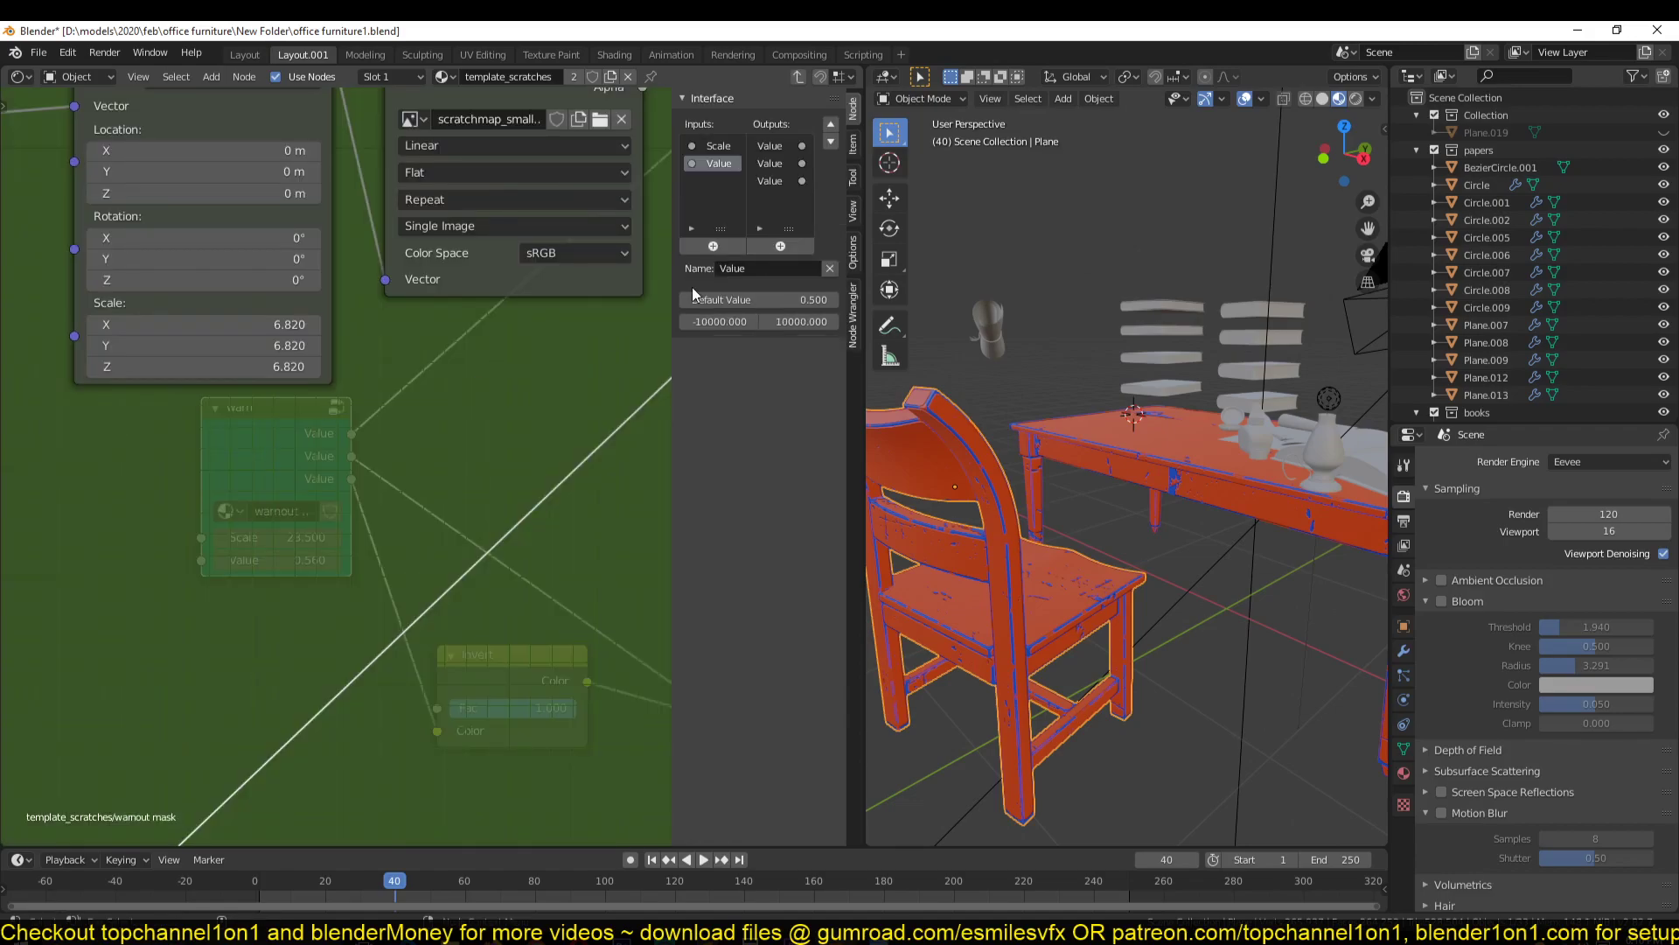
Trace the node network inside the warn group through to the Power node that feeds the group output
scroll(290, 536, "down", 4)
middle_click_drag(290, 536, 128, 532)
scroll(290, 470, "down", 1)
scroll(290, 470, "down", 2)
middle_click_drag(291, 470, 133, 572)
scroll(376, 501, "down", 2)
middle_click_drag(376, 501, 35, 524)
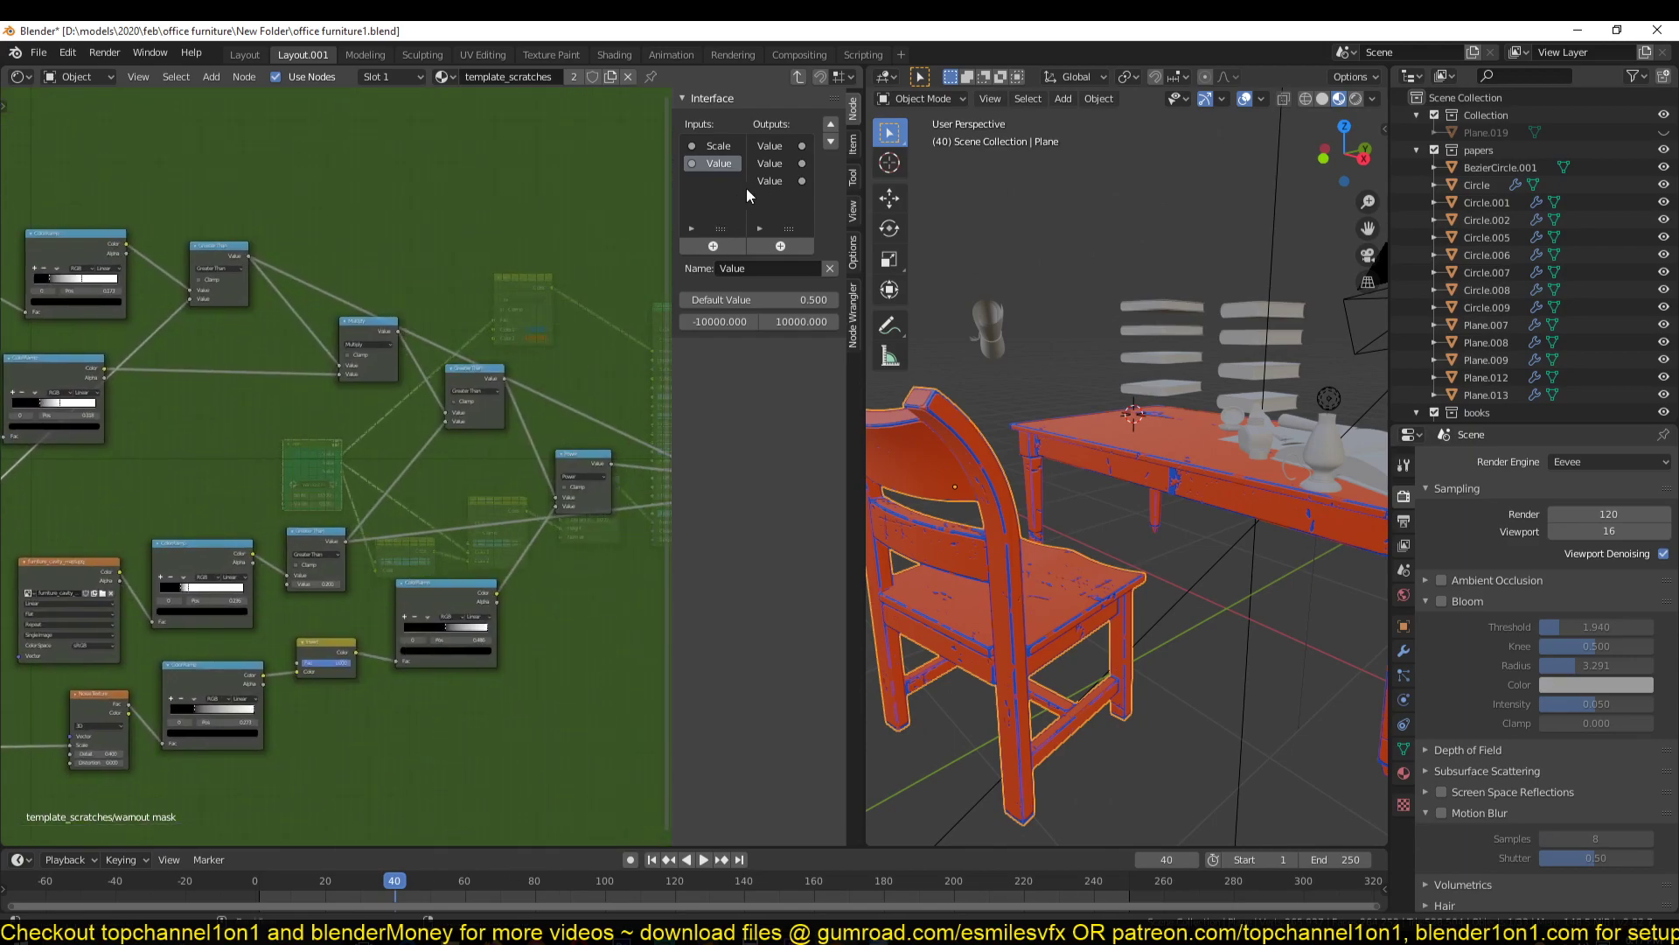
middle_click_drag(518, 504, 294, 528)
scroll(294, 528, "up", 10)
middle_click_drag(409, 548, 198, 497)
middle_click_drag(360, 518, 561, 549)
scroll(301, 502, "up", 3)
left_click(257, 458)
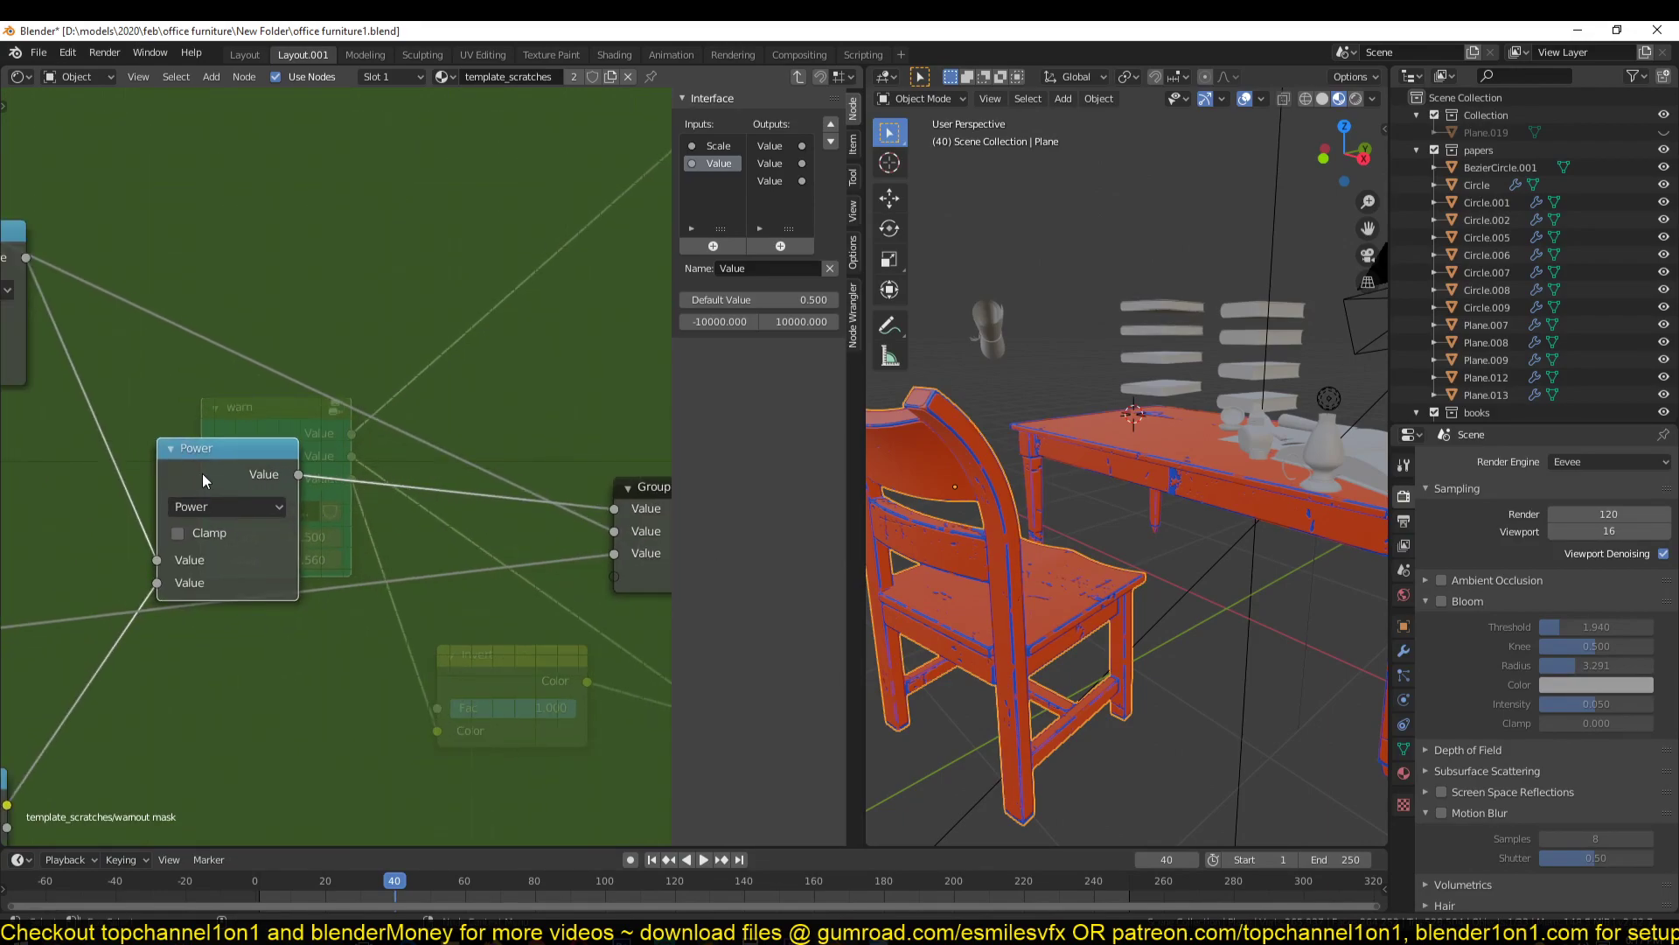
scroll(338, 476, "down", 2)
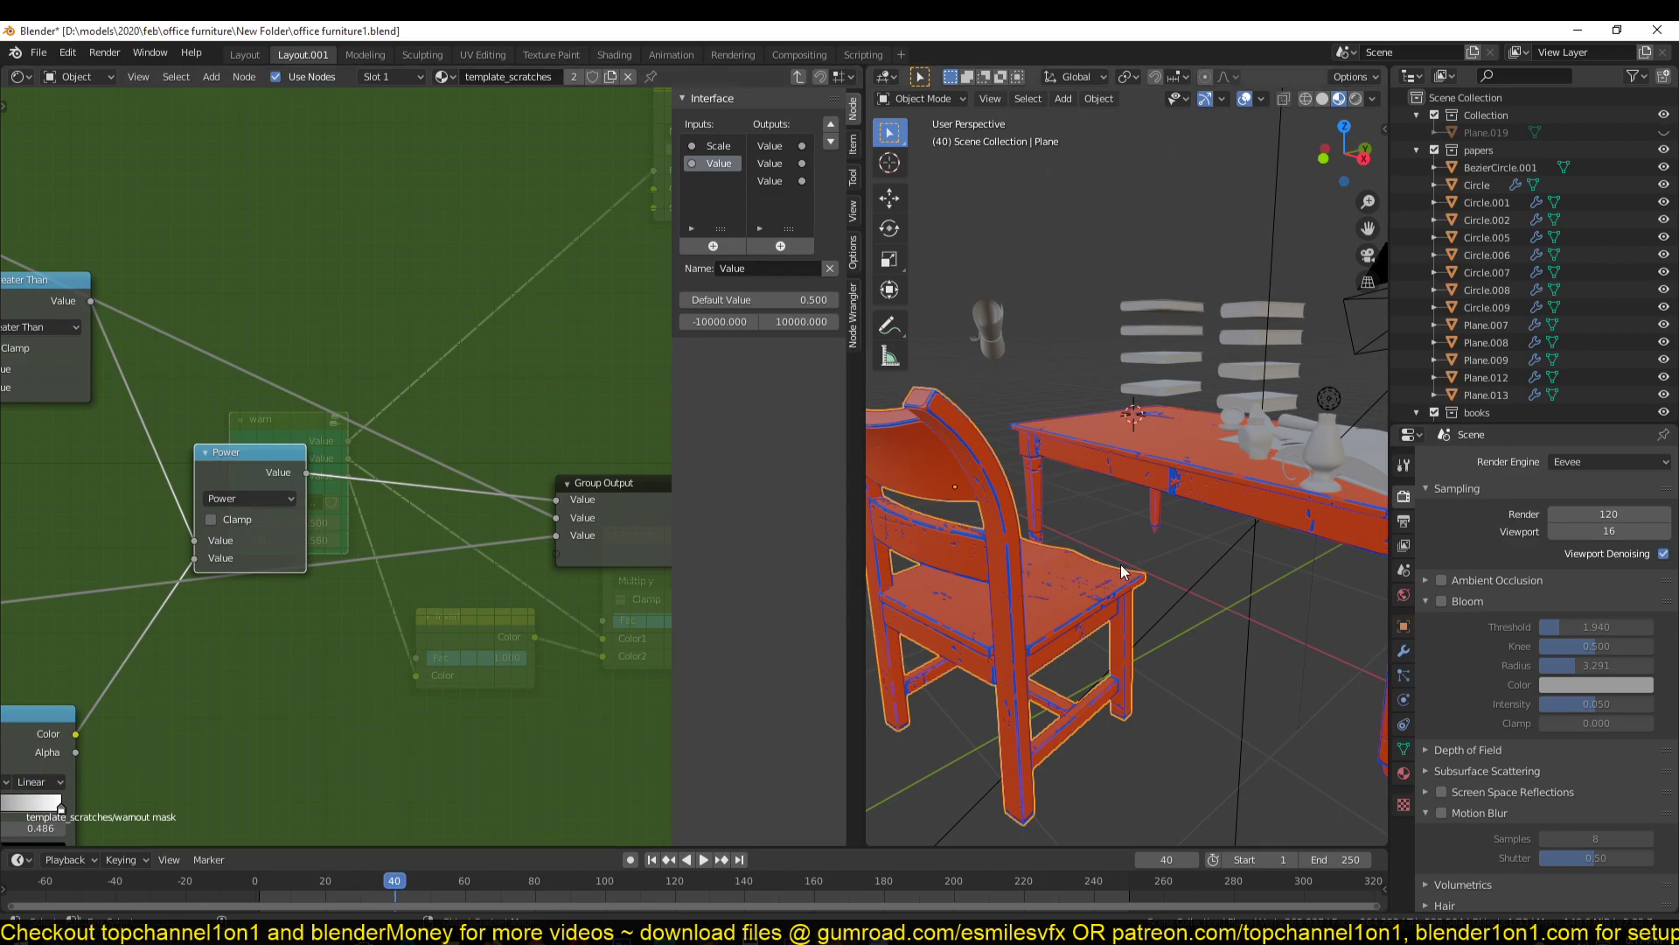
Rename the warn group's first output as "warn mask"
scroll(1121, 564, "up", 4)
middle_click_drag(1121, 563, 998, 476)
scroll(1042, 503, "down", 2)
scroll(1077, 543, "down", 3)
scroll(1078, 543, "up", 3)
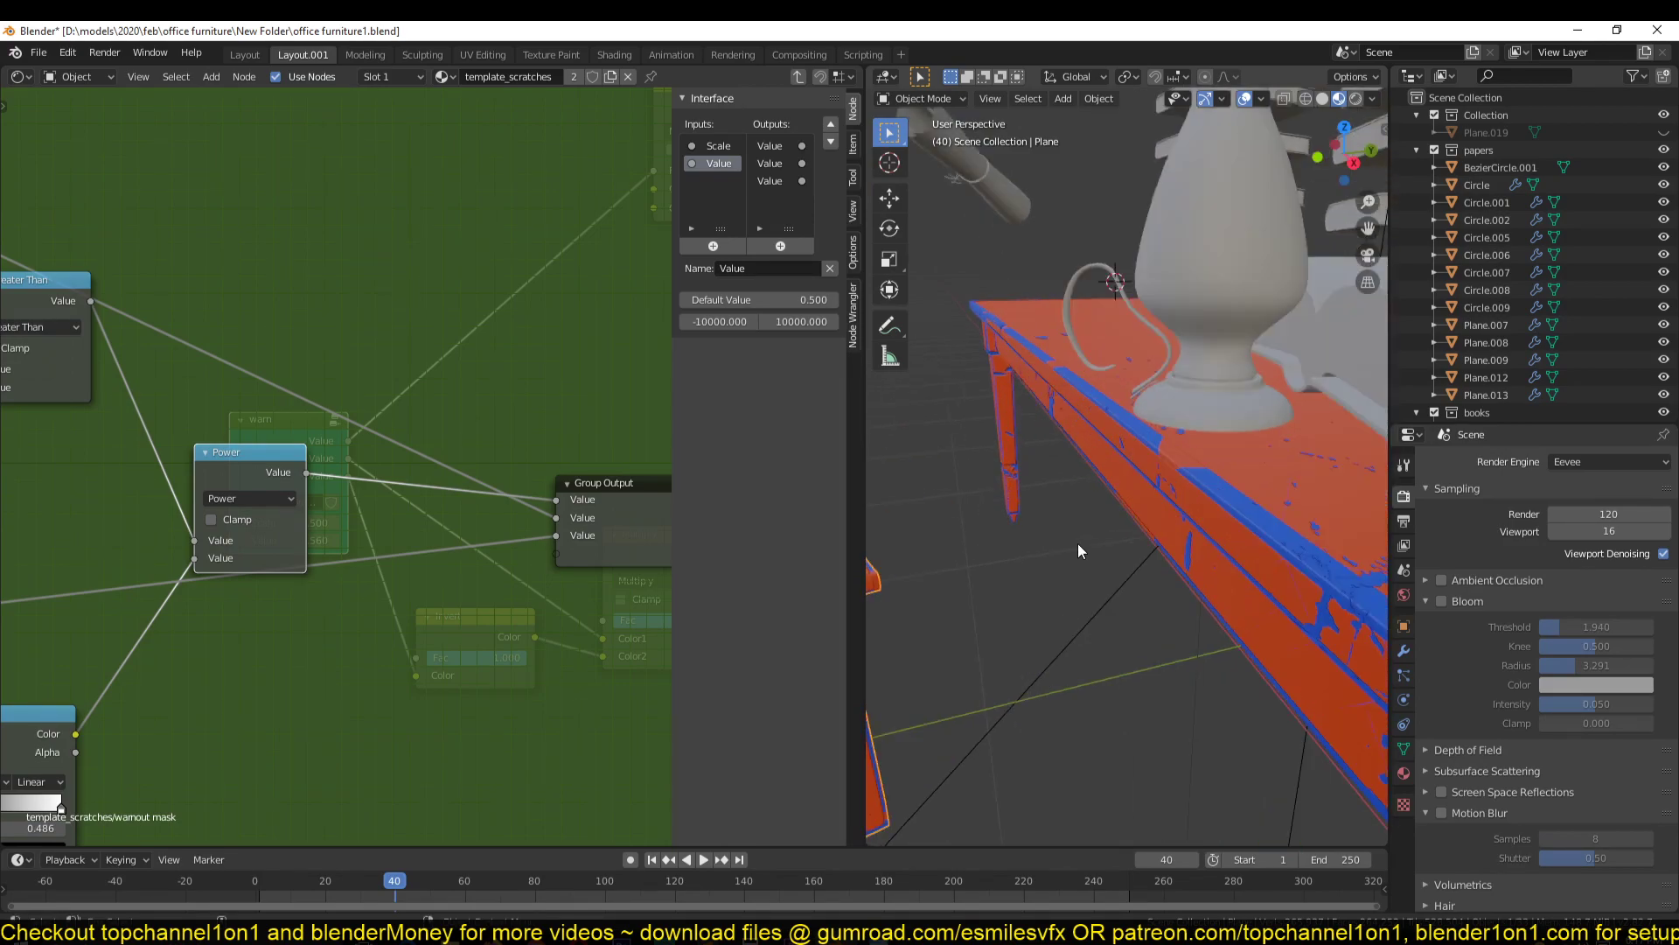
scroll(1036, 522, "up", 2)
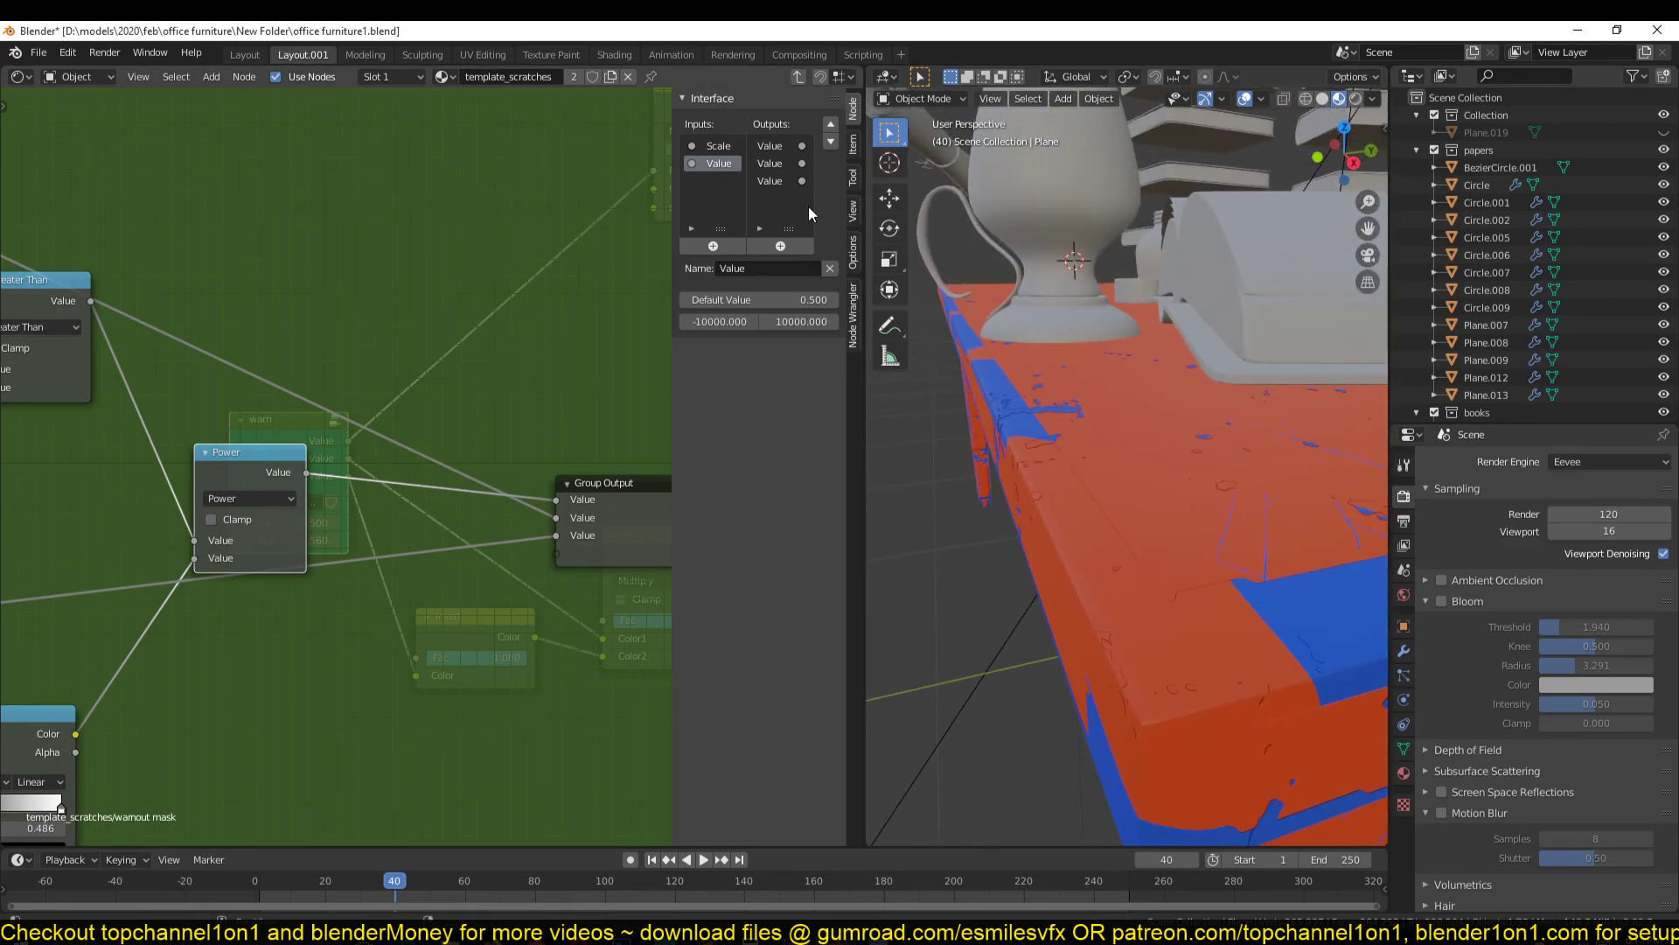
left_click(777, 146)
type("wa")
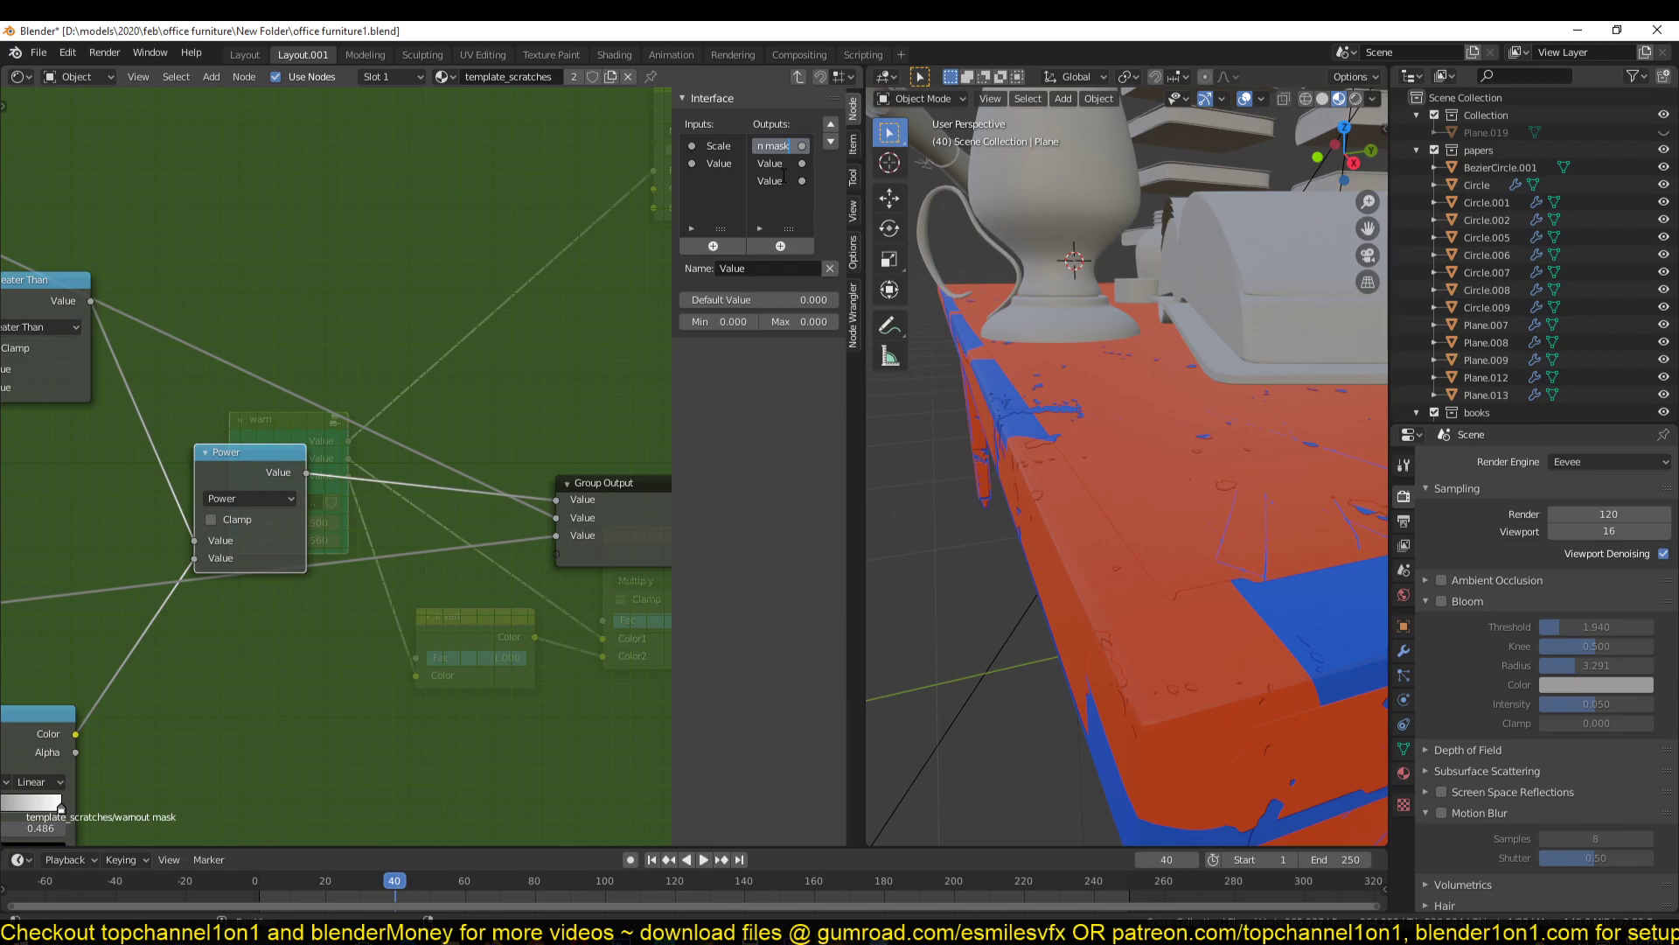
type("rn mask")
key("Return")
Trace the Greater Than and Multiply nodes that feed the warn group's second output
left_click(768, 165)
middle_click_drag(332, 511, 214, 495)
scroll(492, 310, "down", 1)
left_click(399, 451)
middle_click_drag(376, 446, 687, 586)
scroll(324, 407, "down", 5)
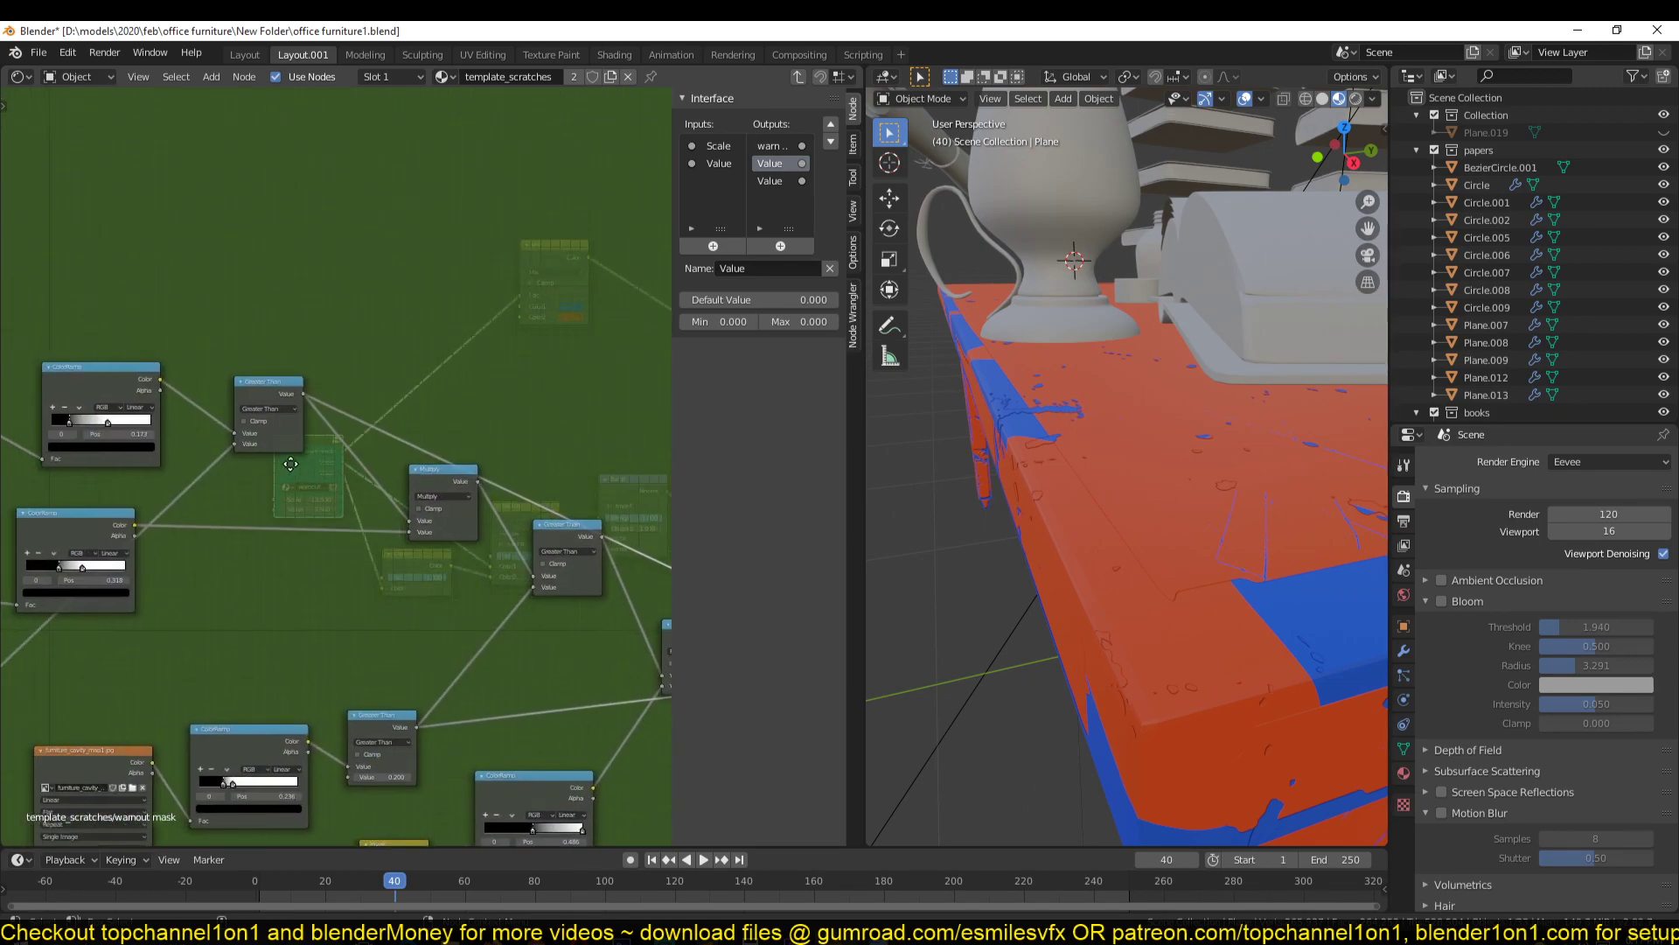
scroll(263, 392, "up", 4)
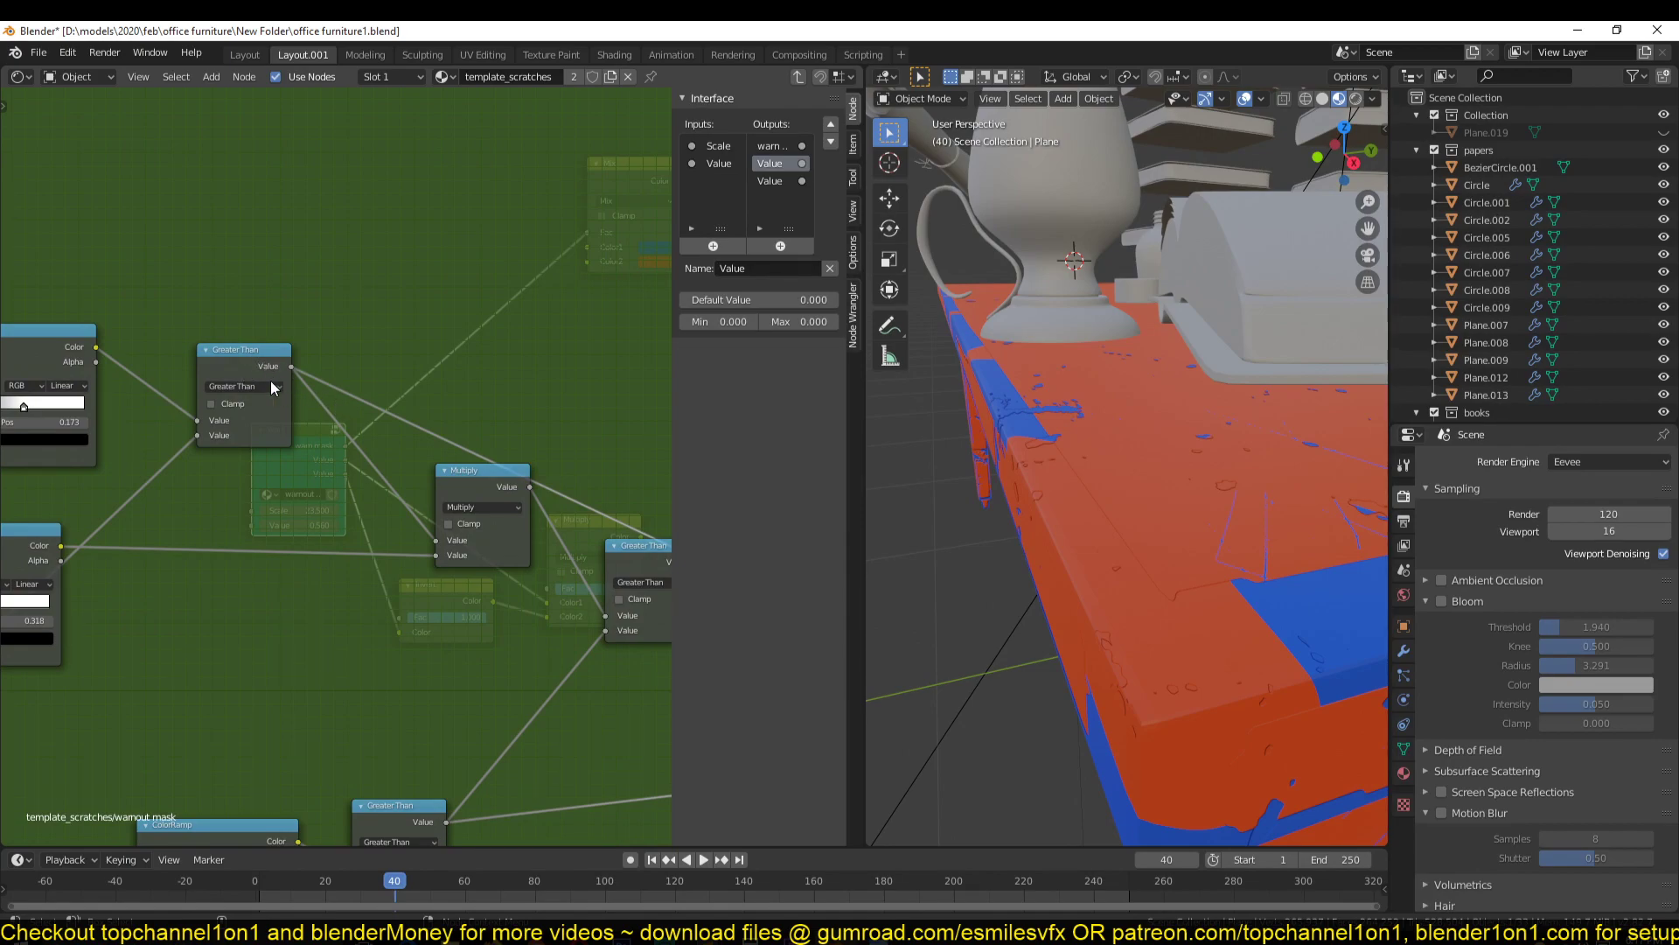
Leave the node group and preview the warn mask output on the table
key("Tab")
scroll(114, 451, "up", 3)
middle_click_drag(469, 465, 320, 502)
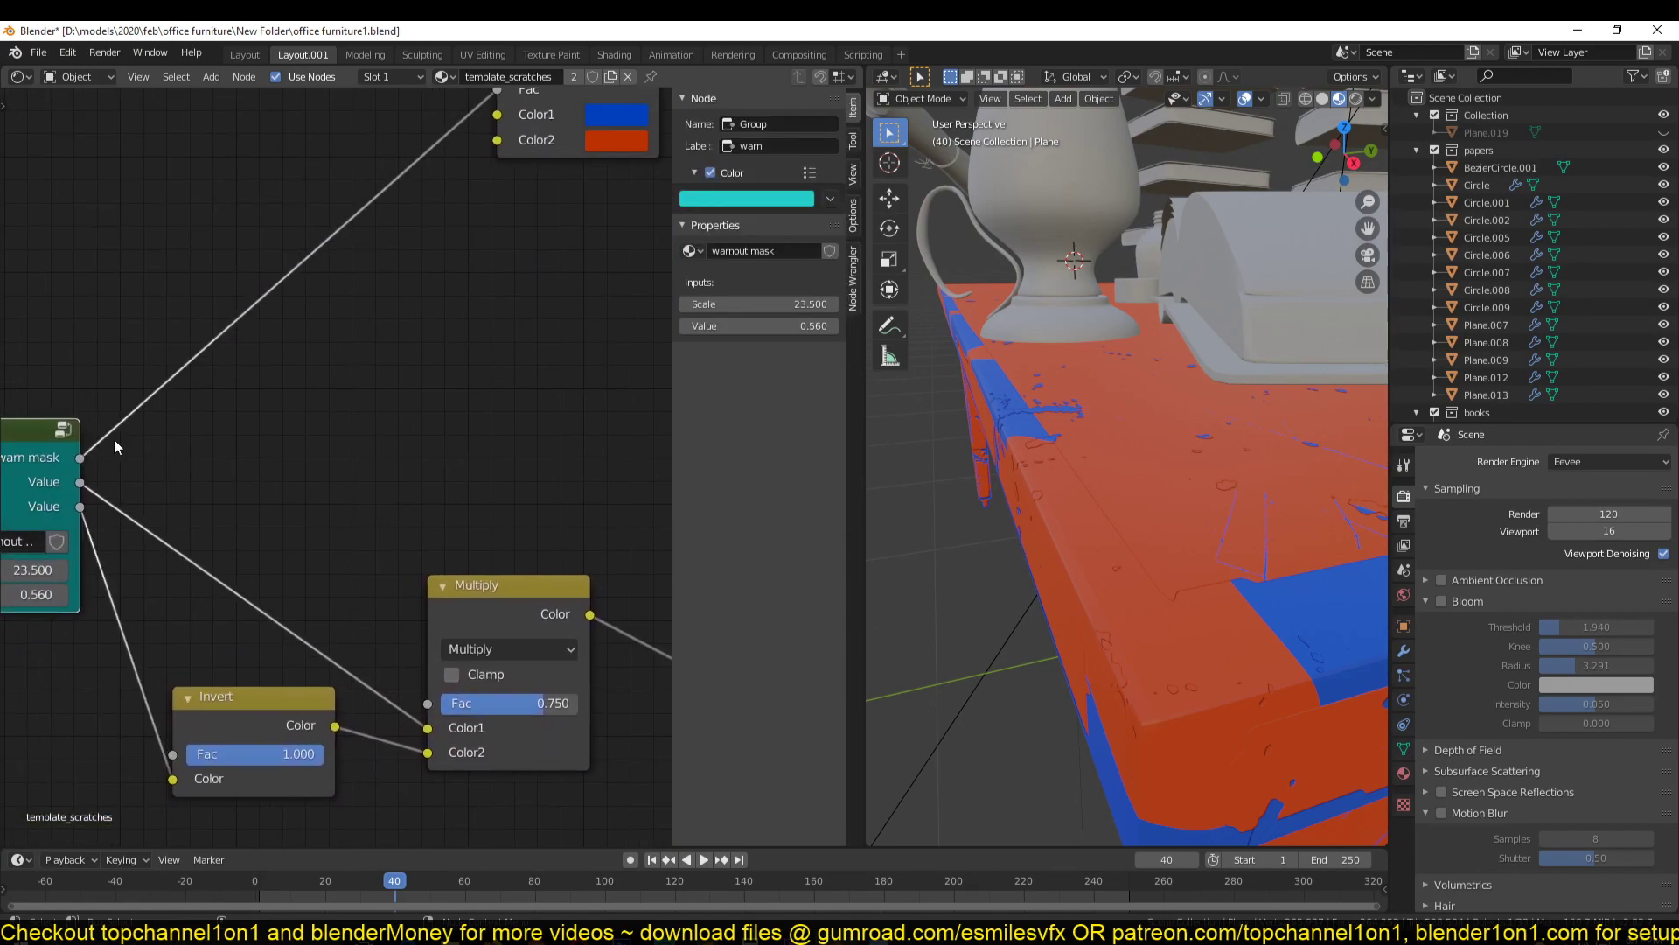
left_click(46, 455, "ctrl+shift")
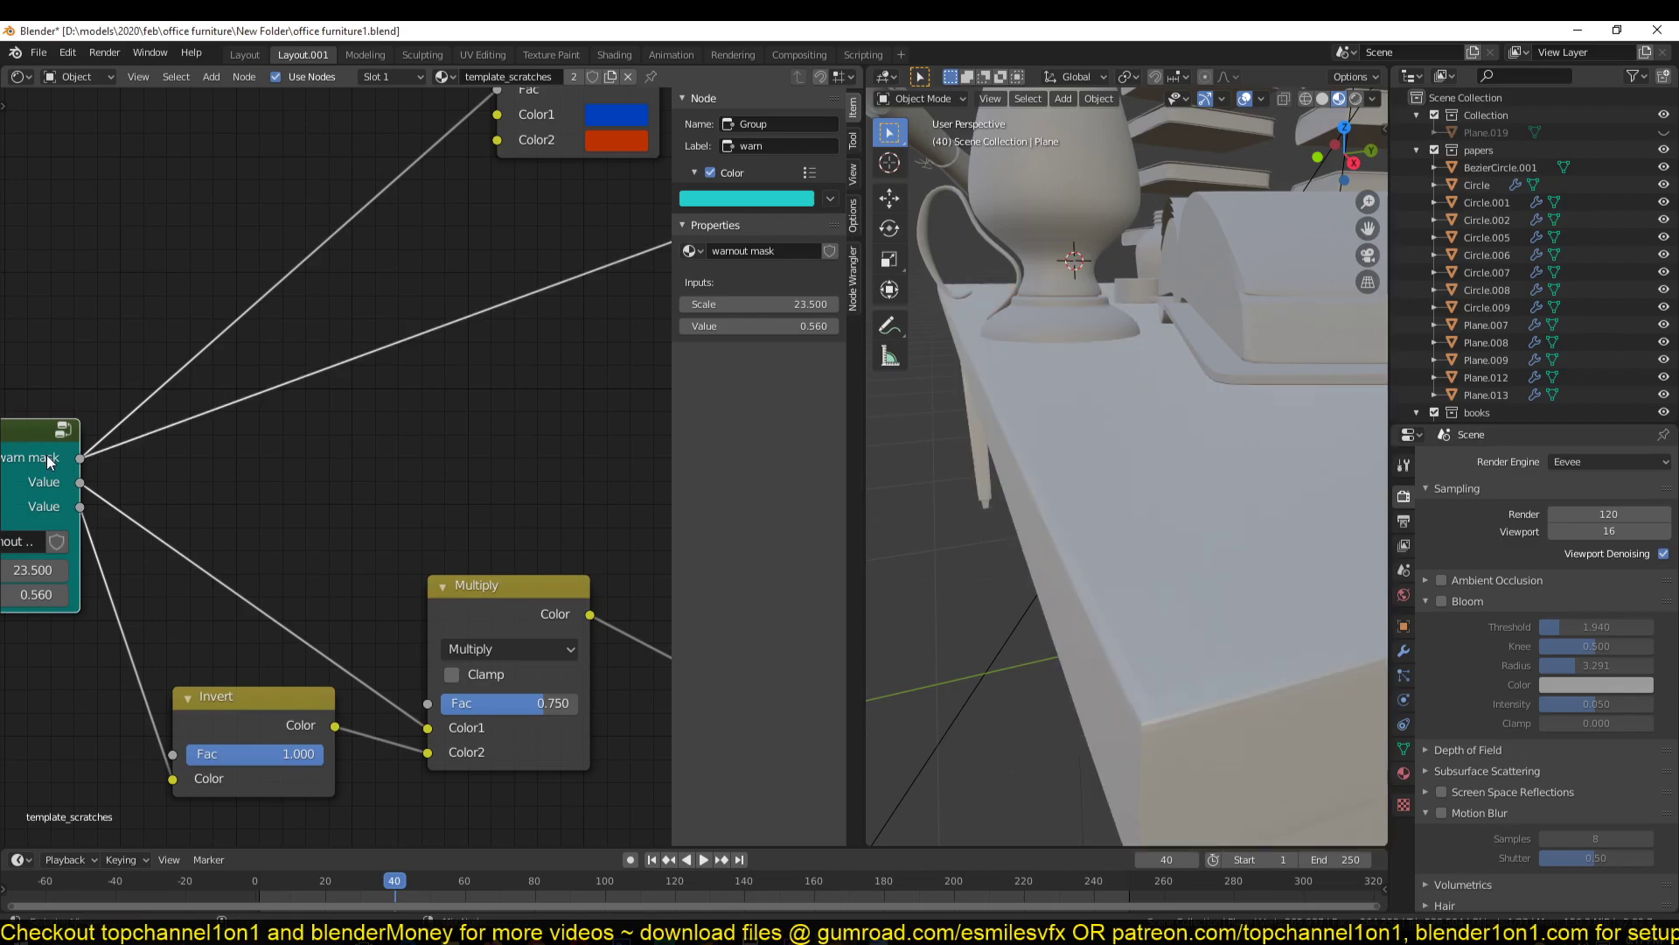
scroll(978, 501, "down", 6)
scroll(1069, 518, "up", 4)
middle_click_drag(978, 501, 915, 537)
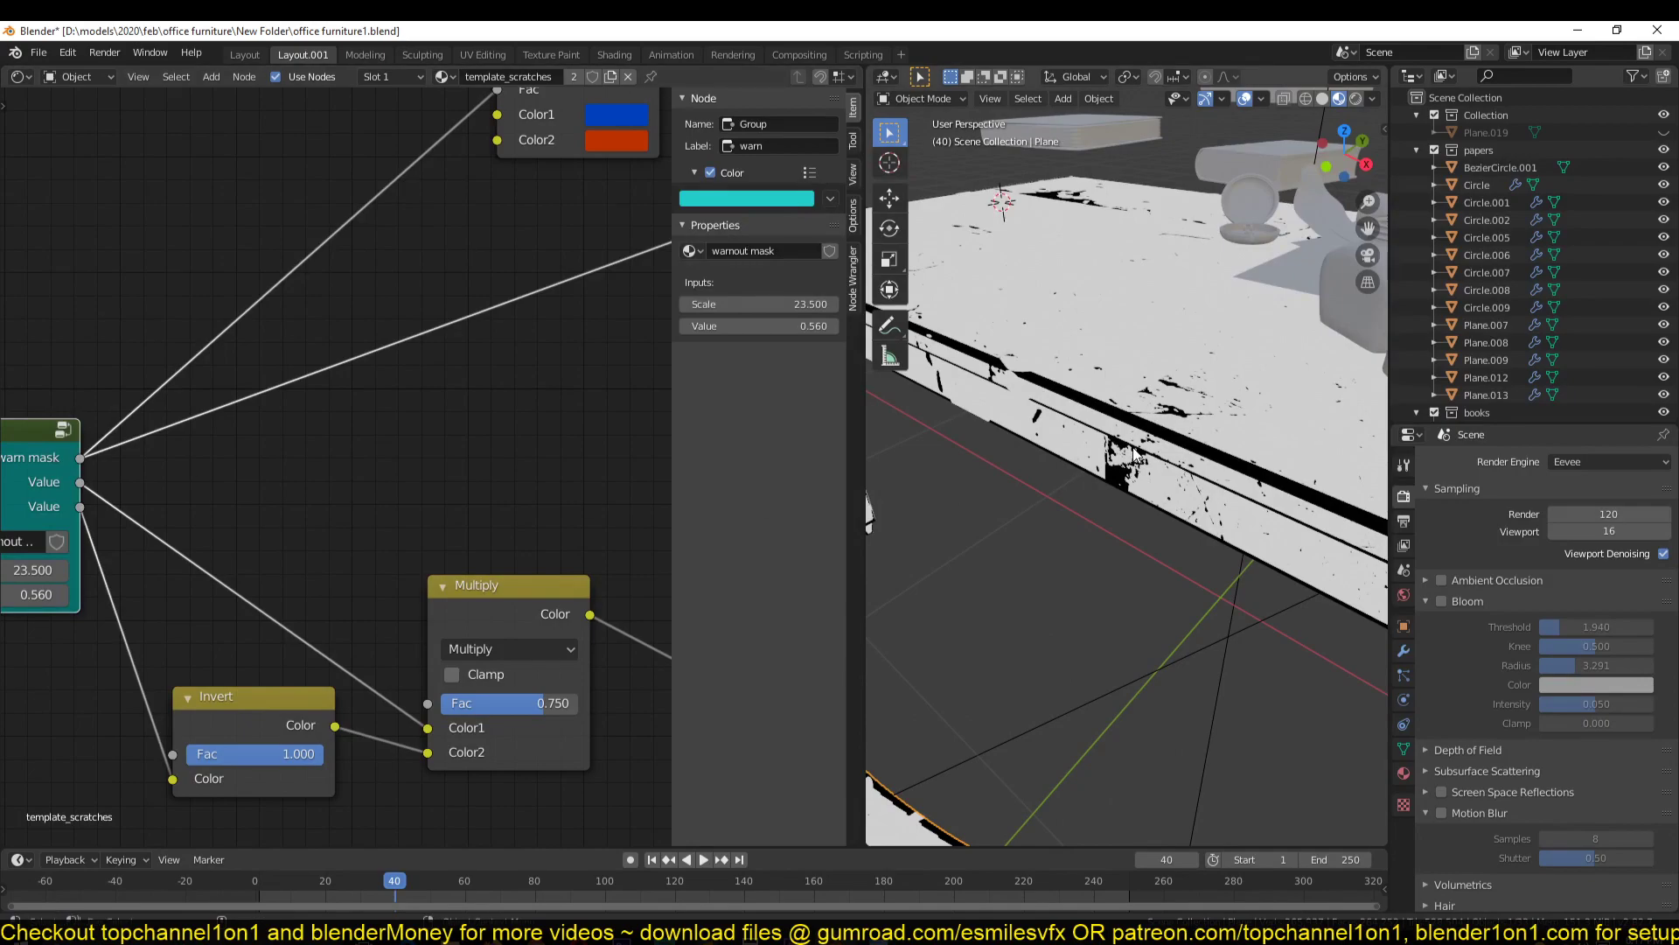
middle_click_drag(1180, 419, 1141, 427)
scroll(1140, 427, "up", 4)
scroll(1141, 427, "down", 4)
Preview the warn node's second and third outputs on the table and its legs
left_click(66, 479, "ctrl+shift")
scroll(1100, 492, "down", 3)
middle_click_drag(1204, 595, 1177, 603)
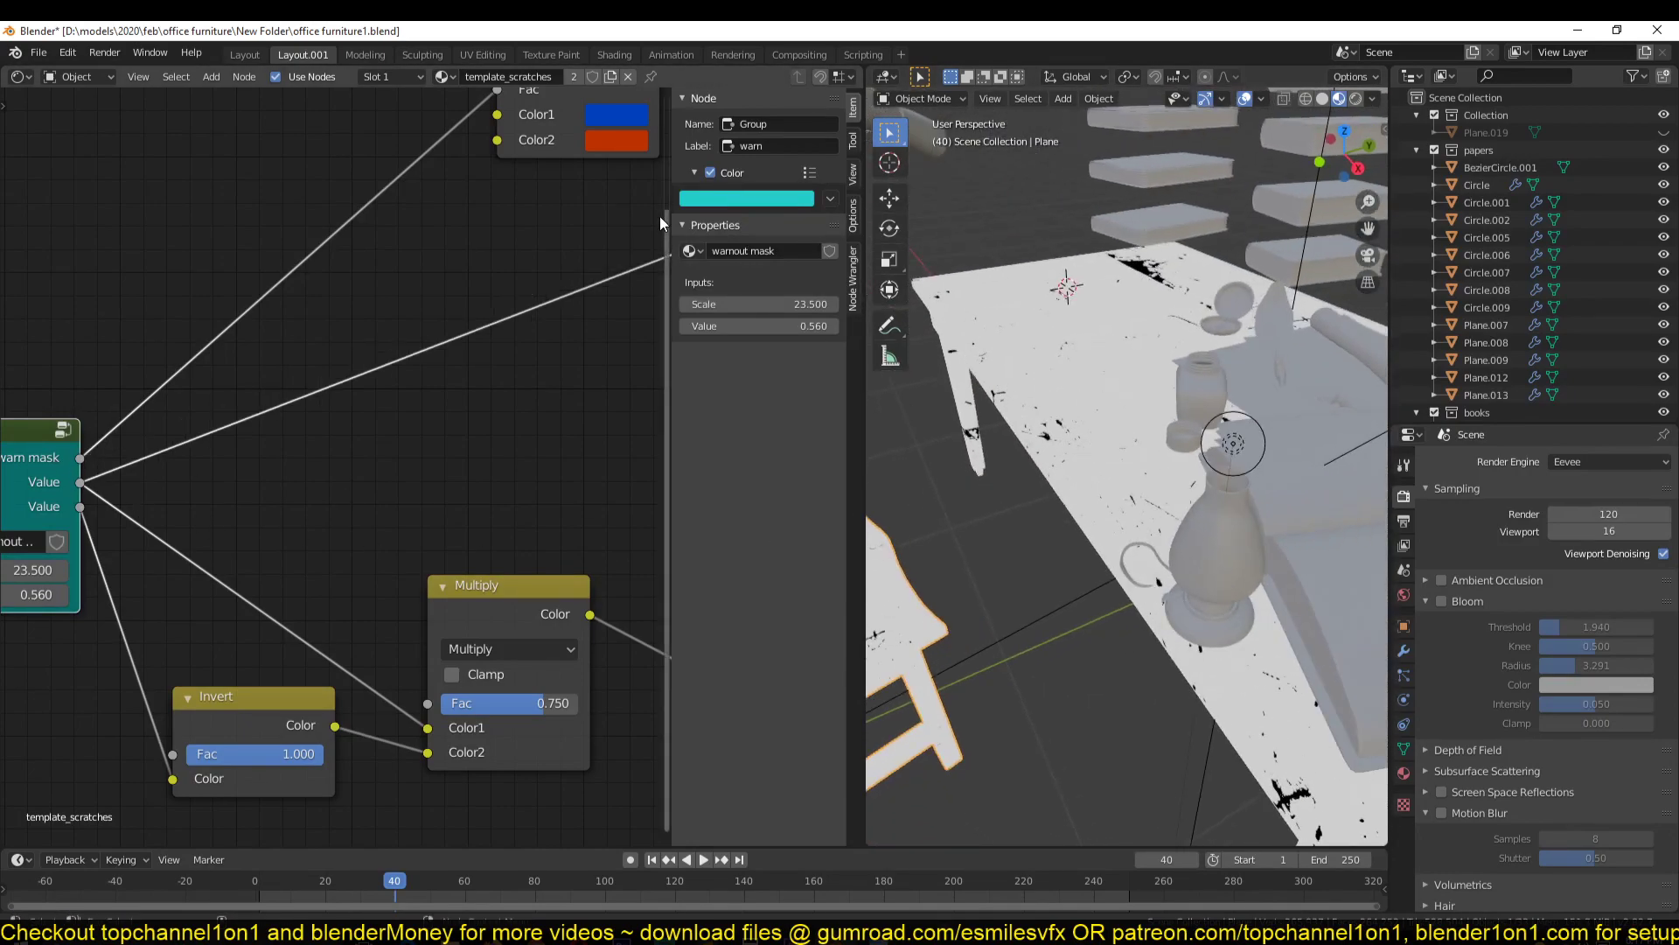
left_click(66, 479, "ctrl+shift")
middle_click_drag(1193, 597, 1083, 278, "shift")
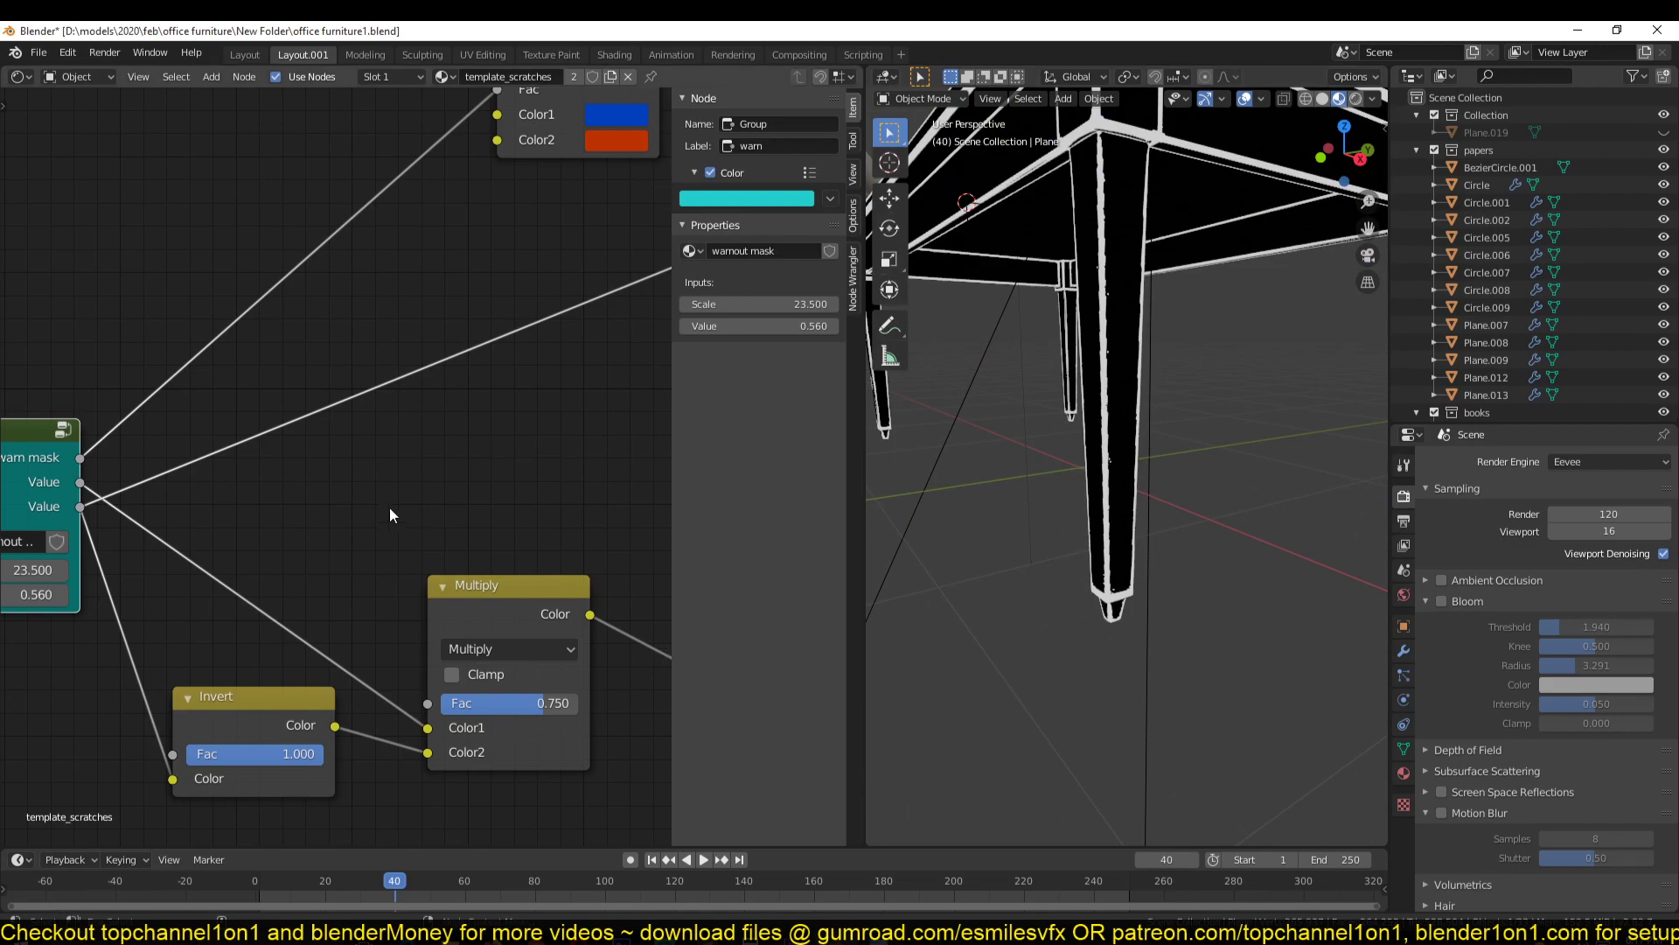
Reopen the warn group and rename its third output as "hard_edges"
key("Tab")
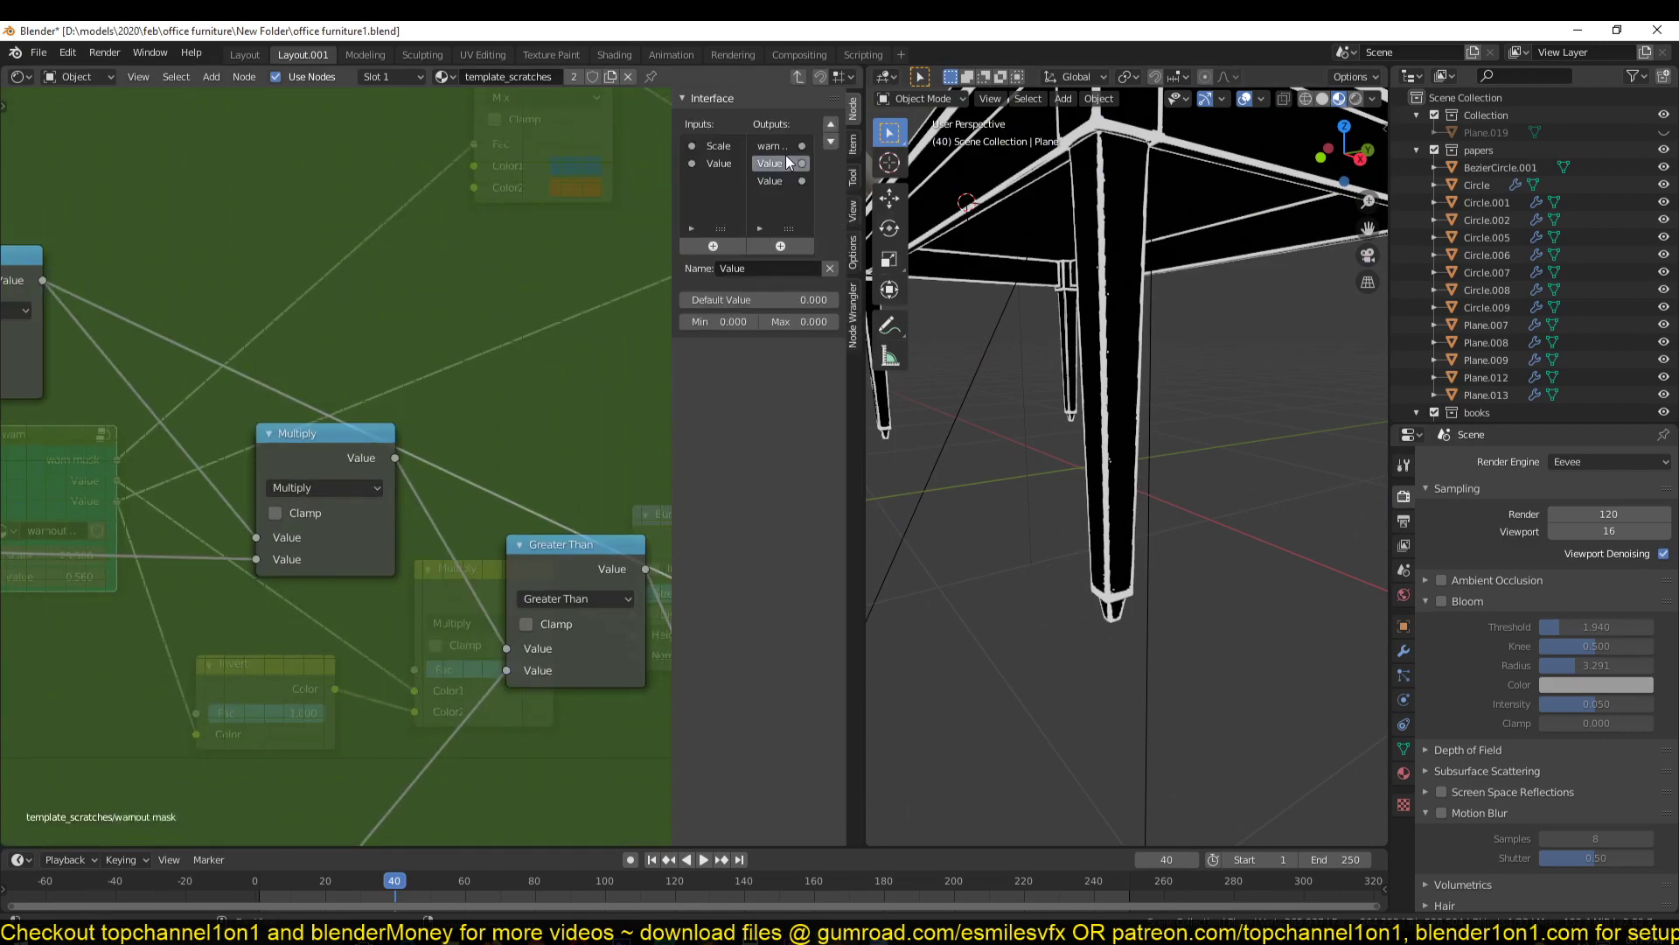
type("har")
type("d_edges")
key("Return")
Rename the warn group's second output as "scratches"
left_click(764, 166)
type("s")
type("cratches")
key("Return")
Trace the group's Scale input from the Group Input node to the Noise Texture it controls
left_click(727, 144)
scroll(356, 536, "down", 5)
mouse_move(357, 537)
middle_mouse_down()
mouse_move(352, 513)
mouse_move(515, 483)
middle_mouse_up()
middle_click_drag(365, 461, 477, 493)
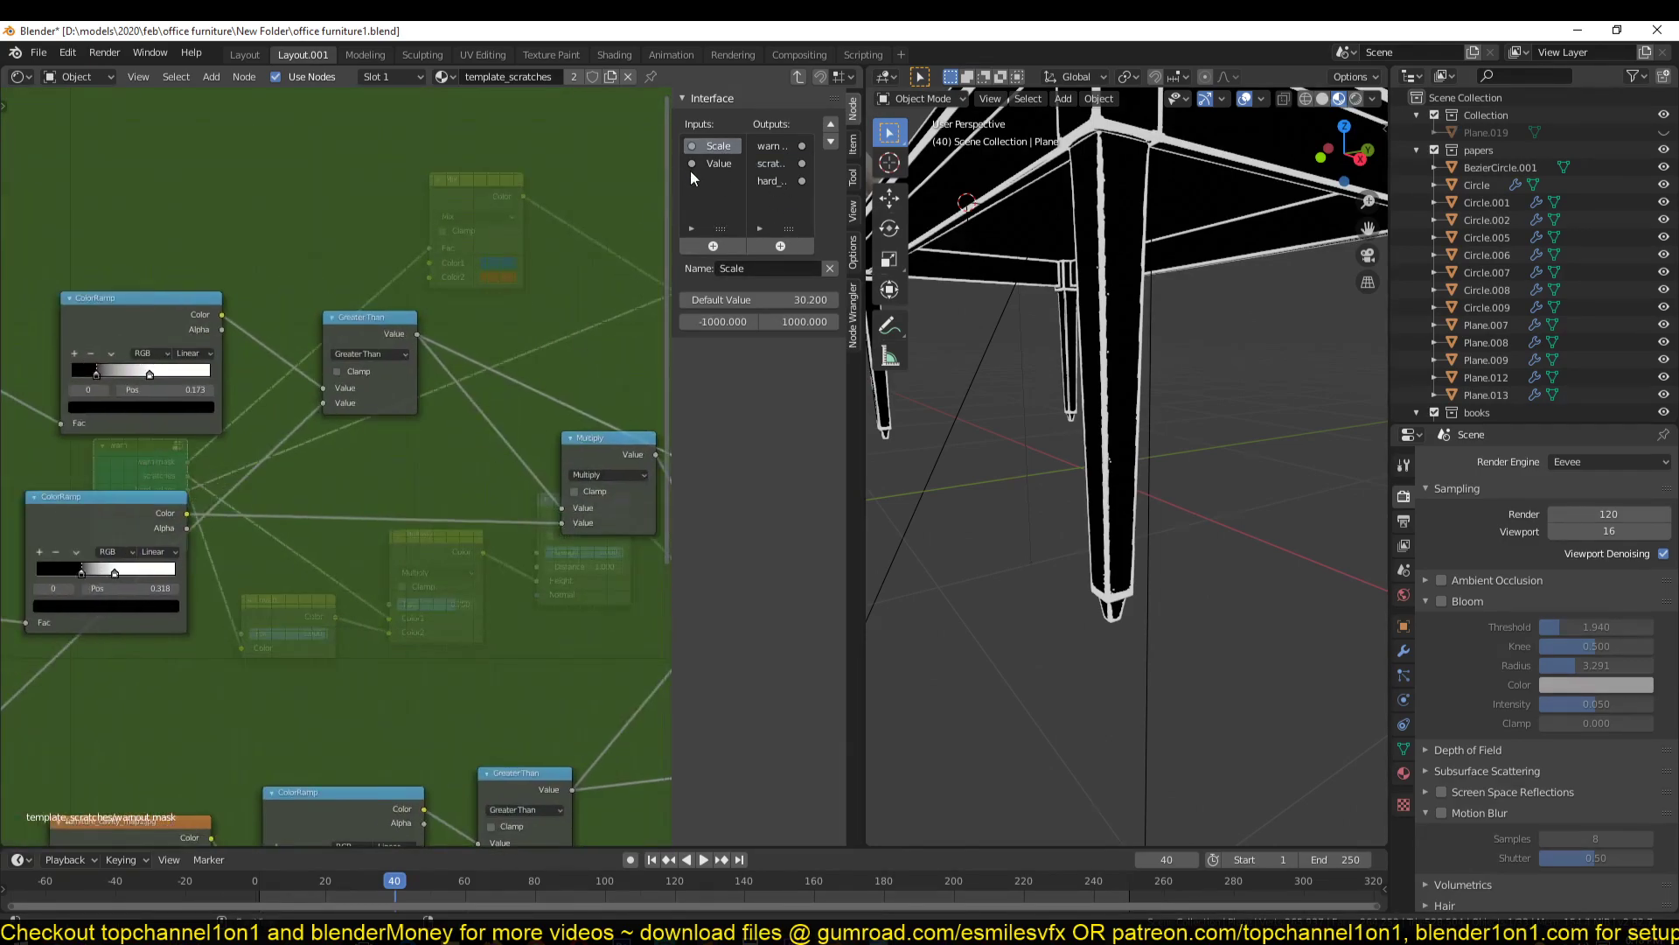
middle_click_drag(1006, 219, 1071, 258)
scroll(262, 524, "down", 6)
middle_click_drag(254, 529, 506, 460)
middle_click_drag(166, 612, 530, 455)
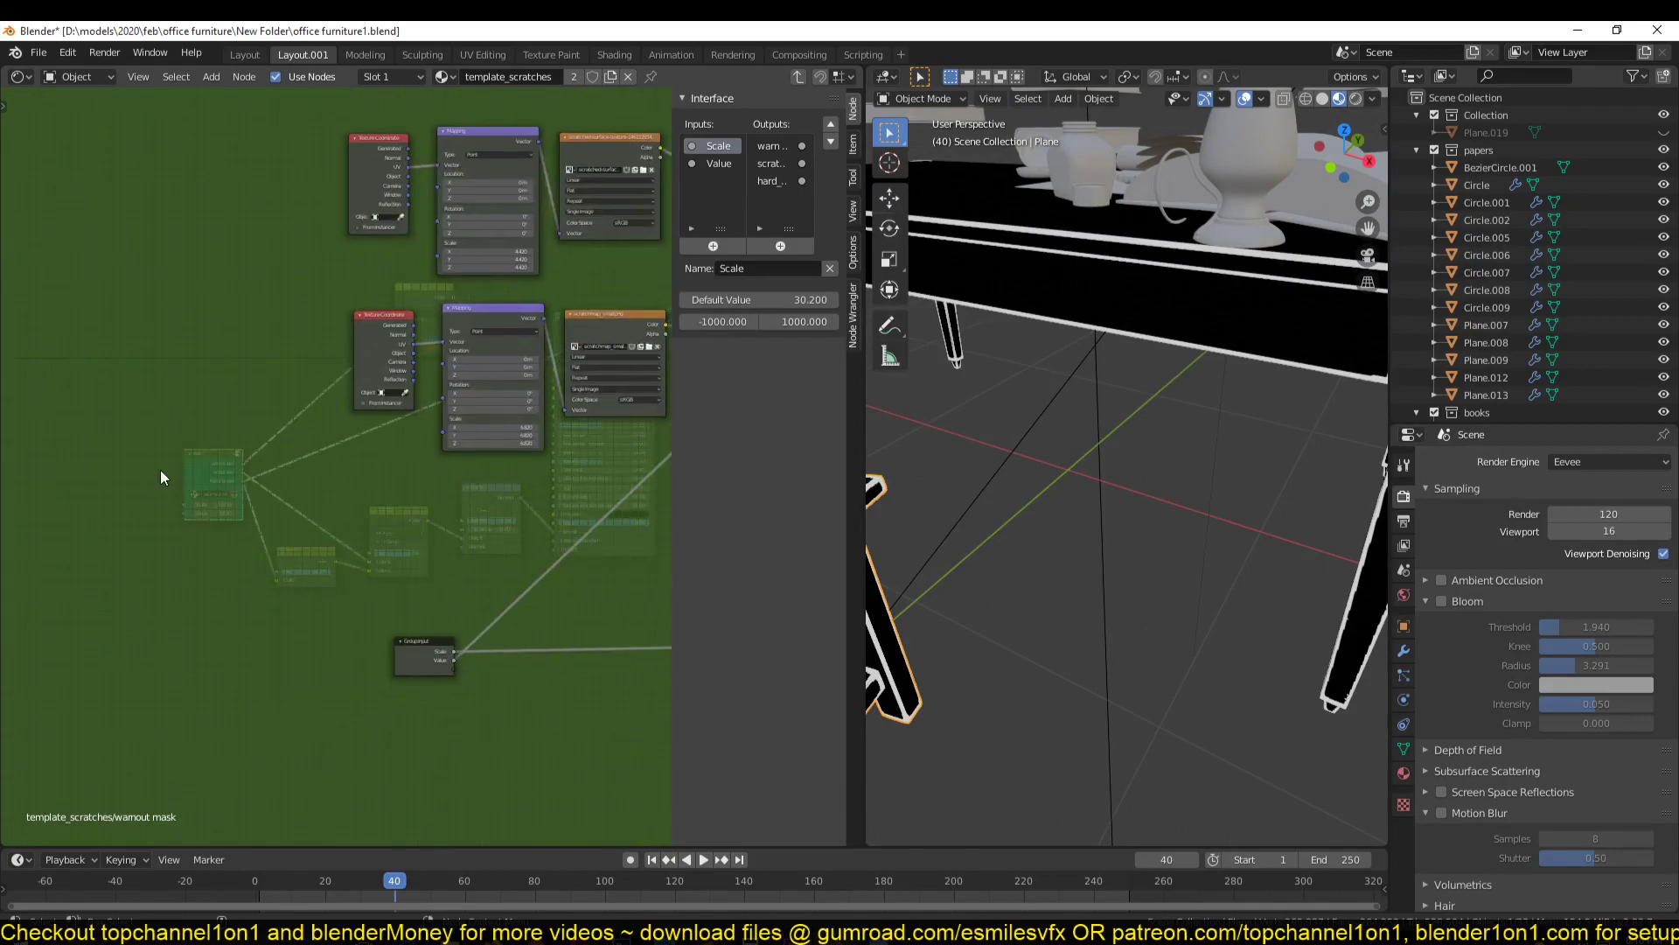
scroll(391, 453, "up", 5)
middle_click_drag(420, 560, 236, 360)
scroll(281, 432, "up", 2)
scroll(298, 490, "up", 3)
scroll(350, 525, "down", 2)
middle_click_drag(421, 474, 226, 588)
scroll(230, 660, "down", 3)
middle_click_drag(237, 673, 58, 633)
Rename the group's Scale input as "noise scale"
double_click(717, 147)
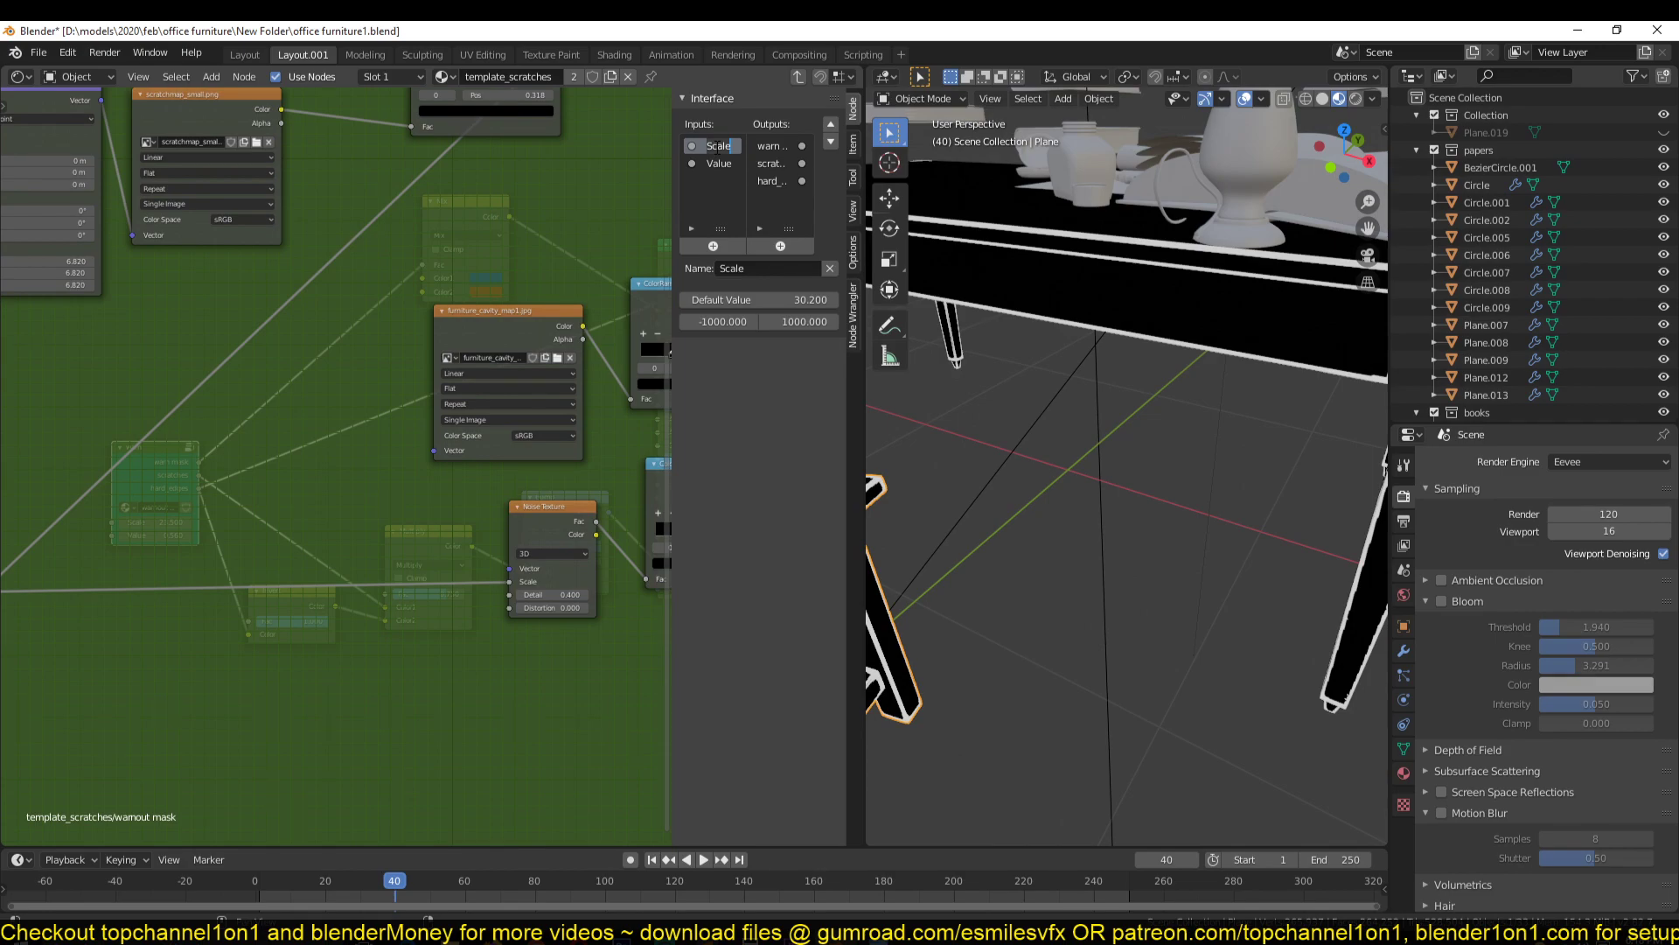
type("nou")
type("se nm")
type("s")
key("Return")
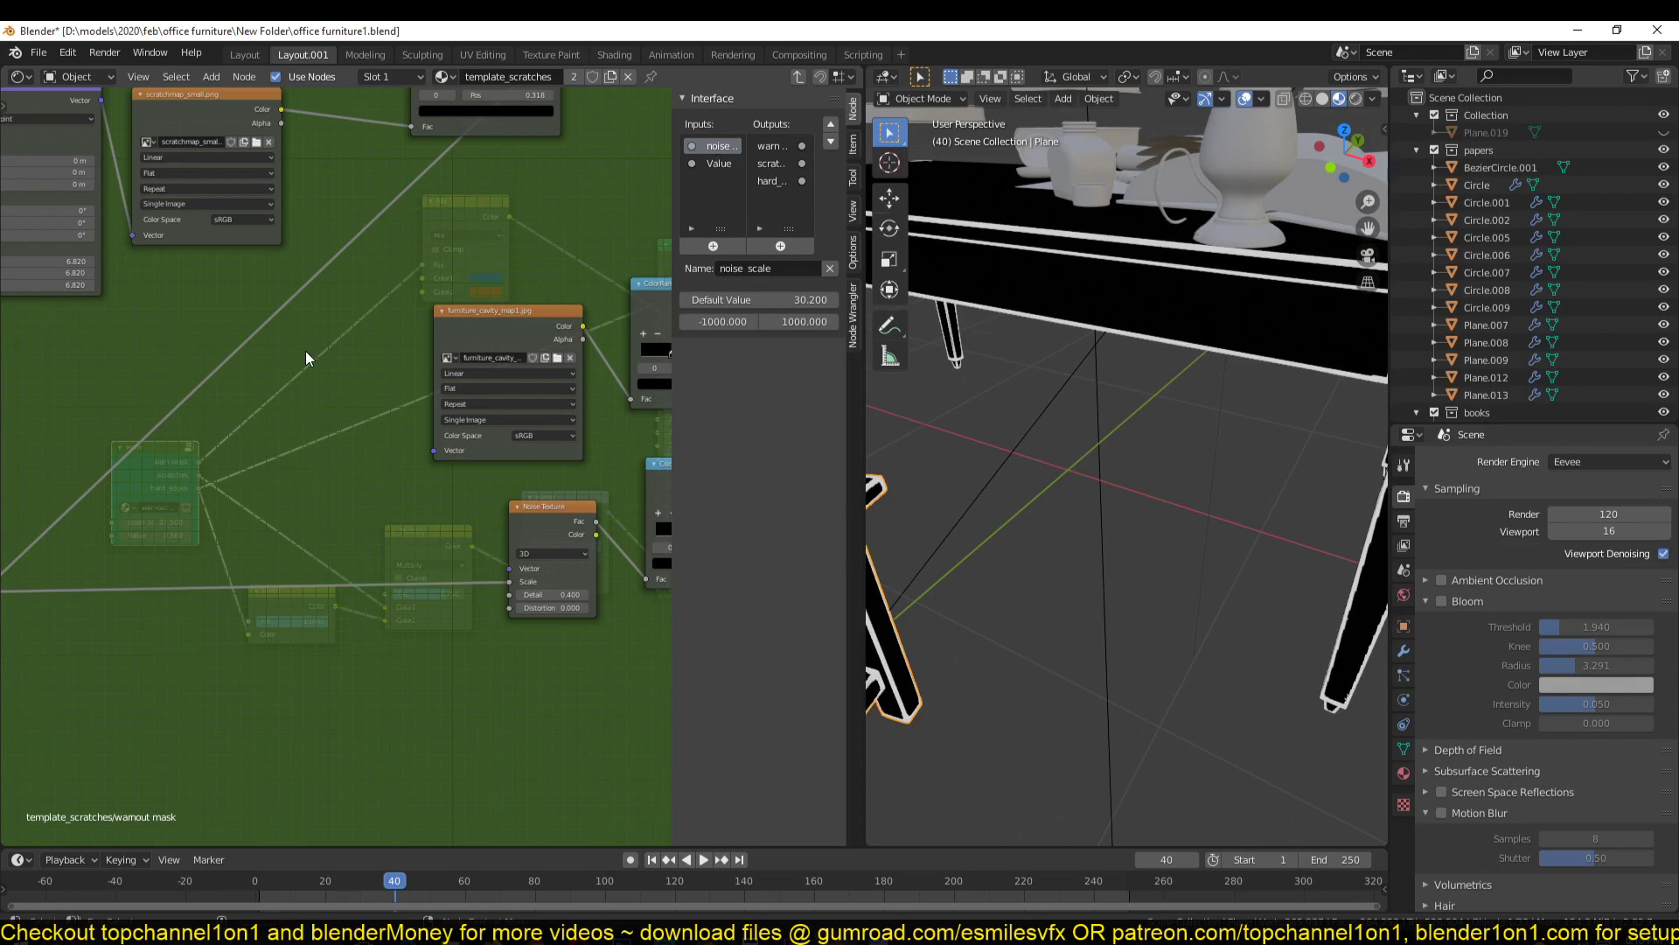
Trace which nodes the group's Value input controls, and return to the main material node tree
scroll(306, 350, "down", 1)
left_click(723, 162)
scroll(308, 349, "down", 8)
middle_click_drag(308, 349, 322, 408)
scroll(445, 329, "down", 3)
scroll(446, 330, "up", 8)
middle_click_drag(551, 291, 496, 385)
scroll(475, 369, "up", 5)
scroll(496, 386, "down", 7)
middle_click_drag(288, 616, 523, 352)
key("Tab")
scroll(354, 367, "up", 11)
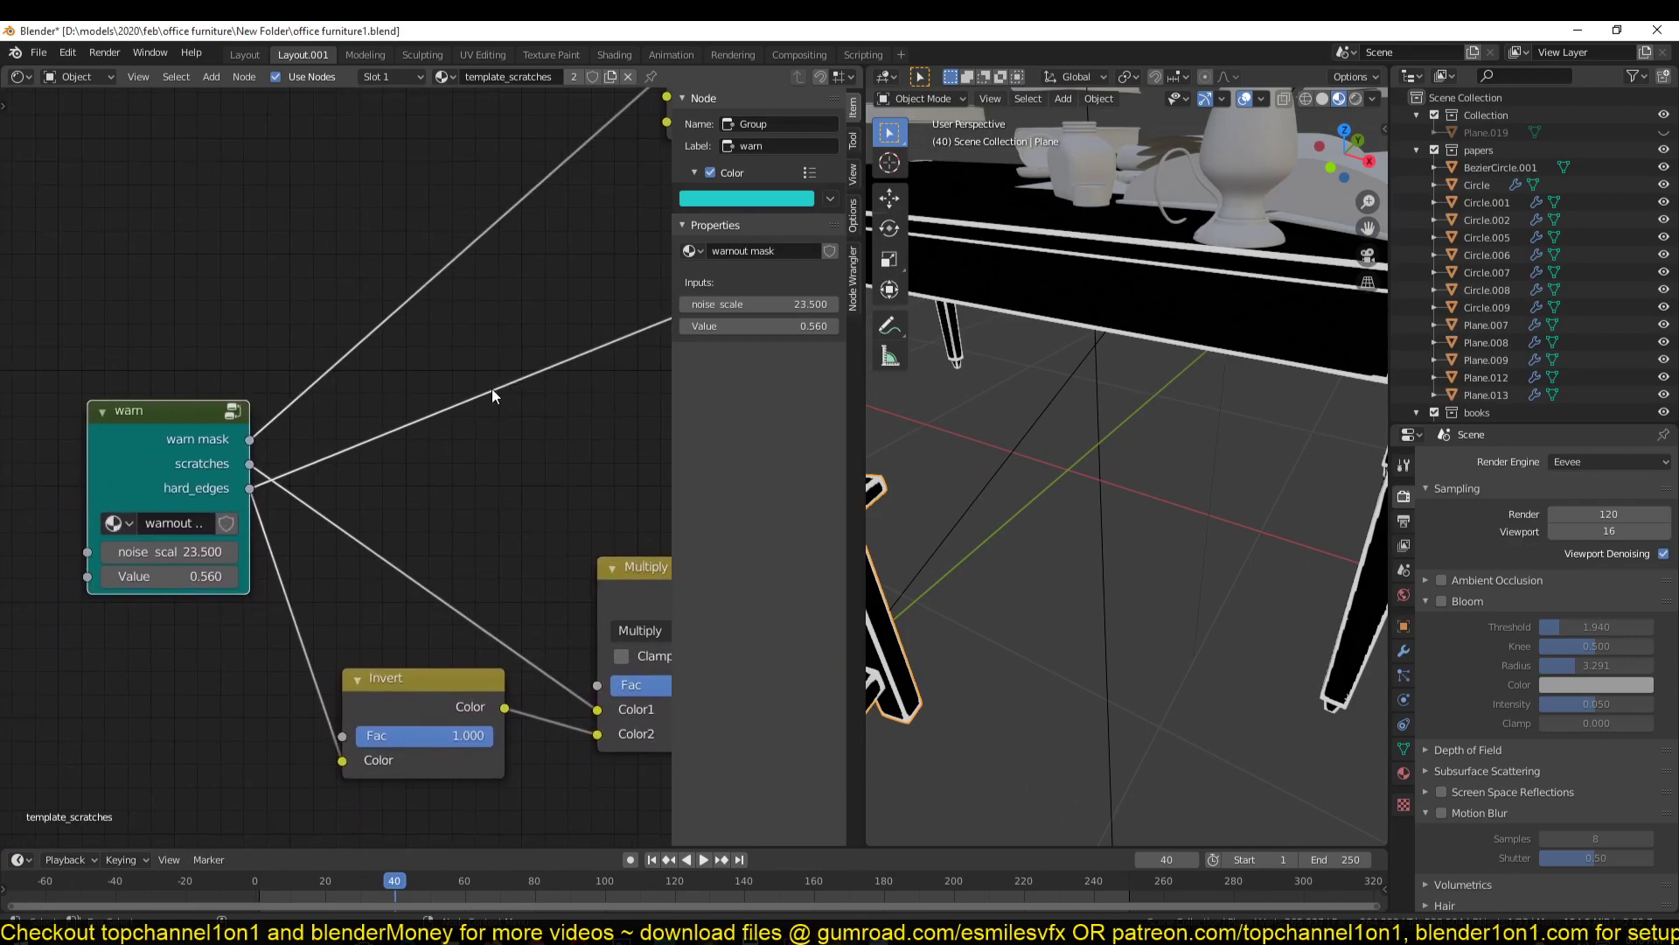
Set the warn node's Value input to 0.670 and preview the warn mask output on the table leg
left_click_drag(214, 573, 232, 573)
scroll(606, 365, "down", 11)
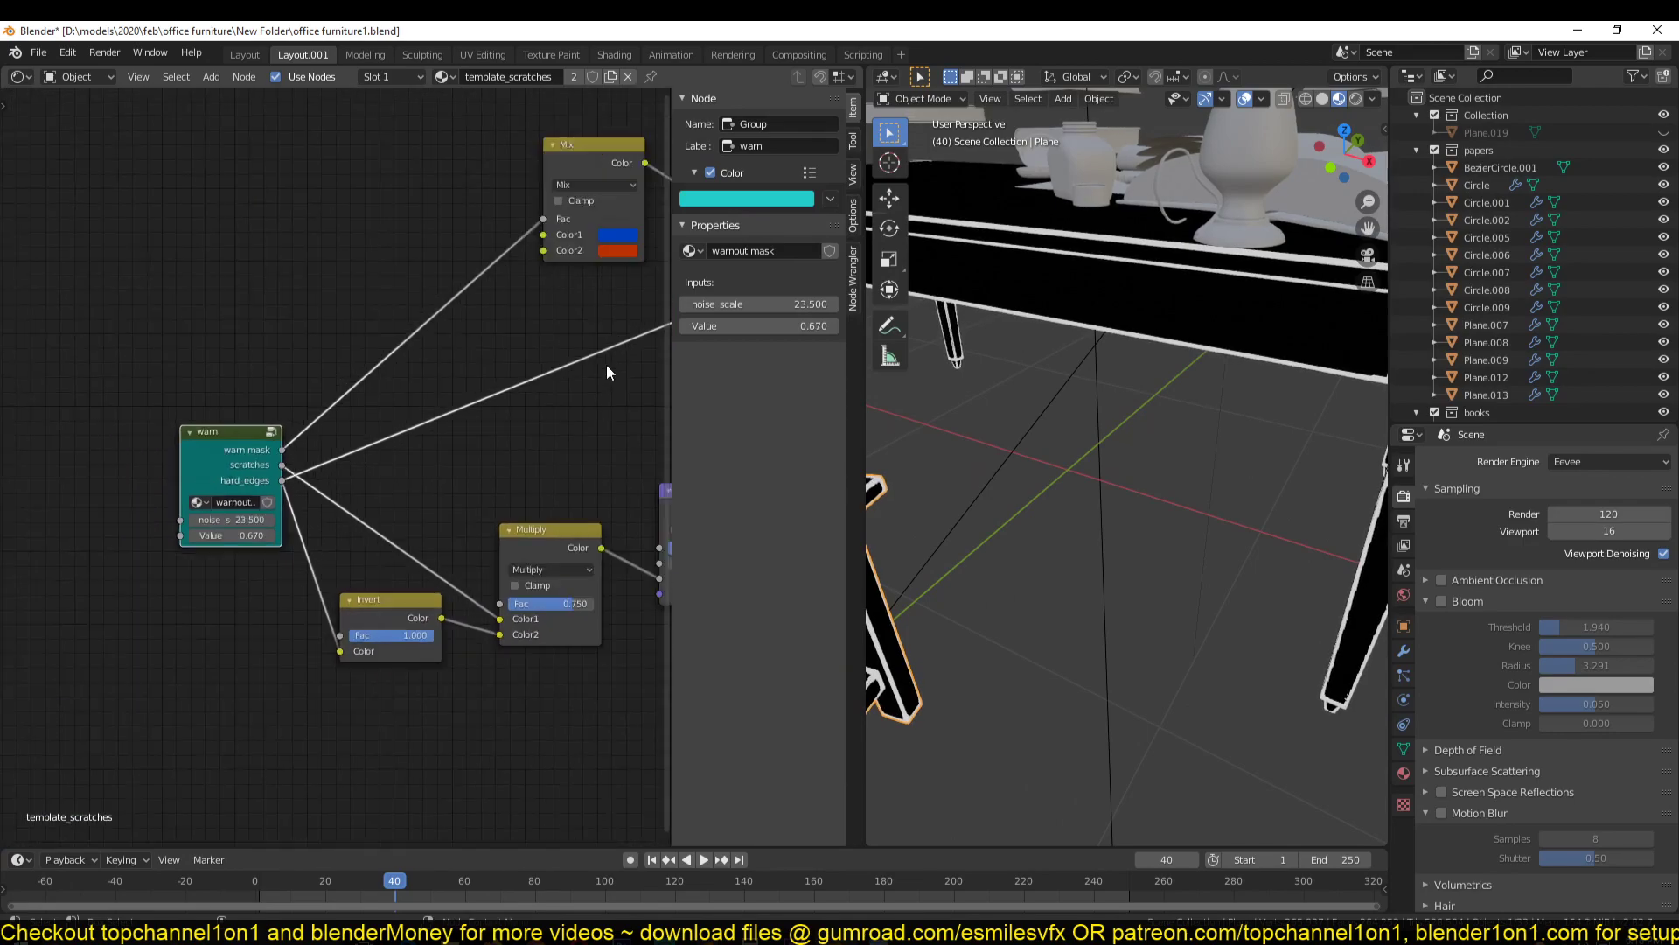
left_click(272, 445, "ctrl+shift")
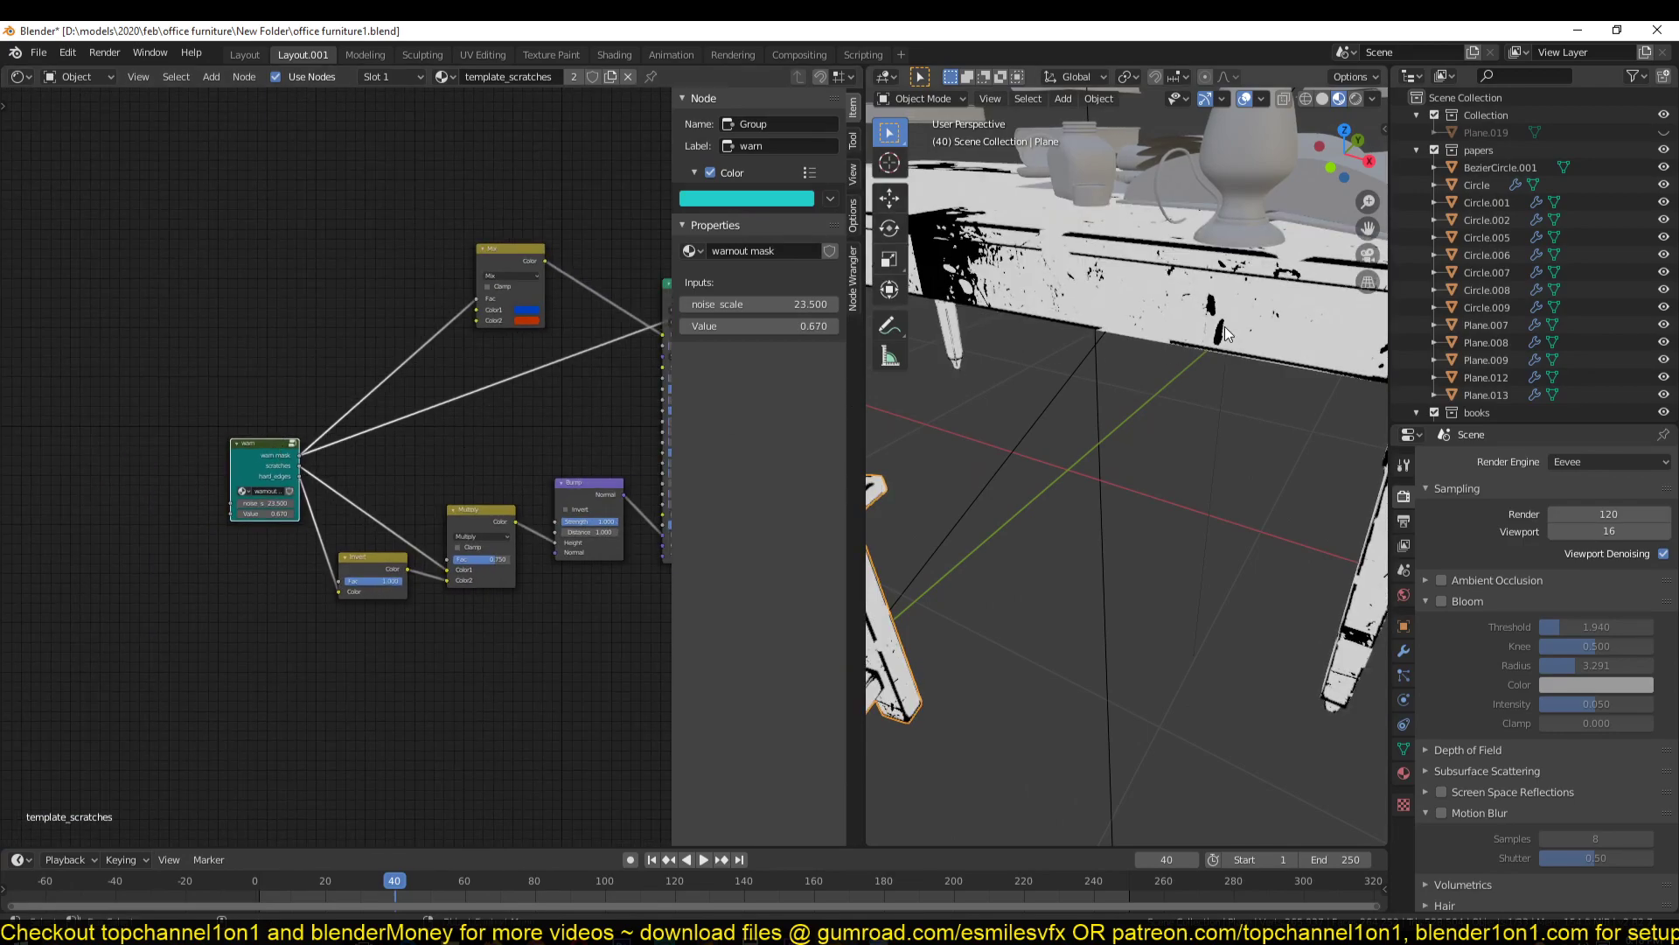
scroll(1230, 324, "down", 4)
middle_click_drag(1230, 323, 1193, 373)
scroll(1173, 372, "up", 5)
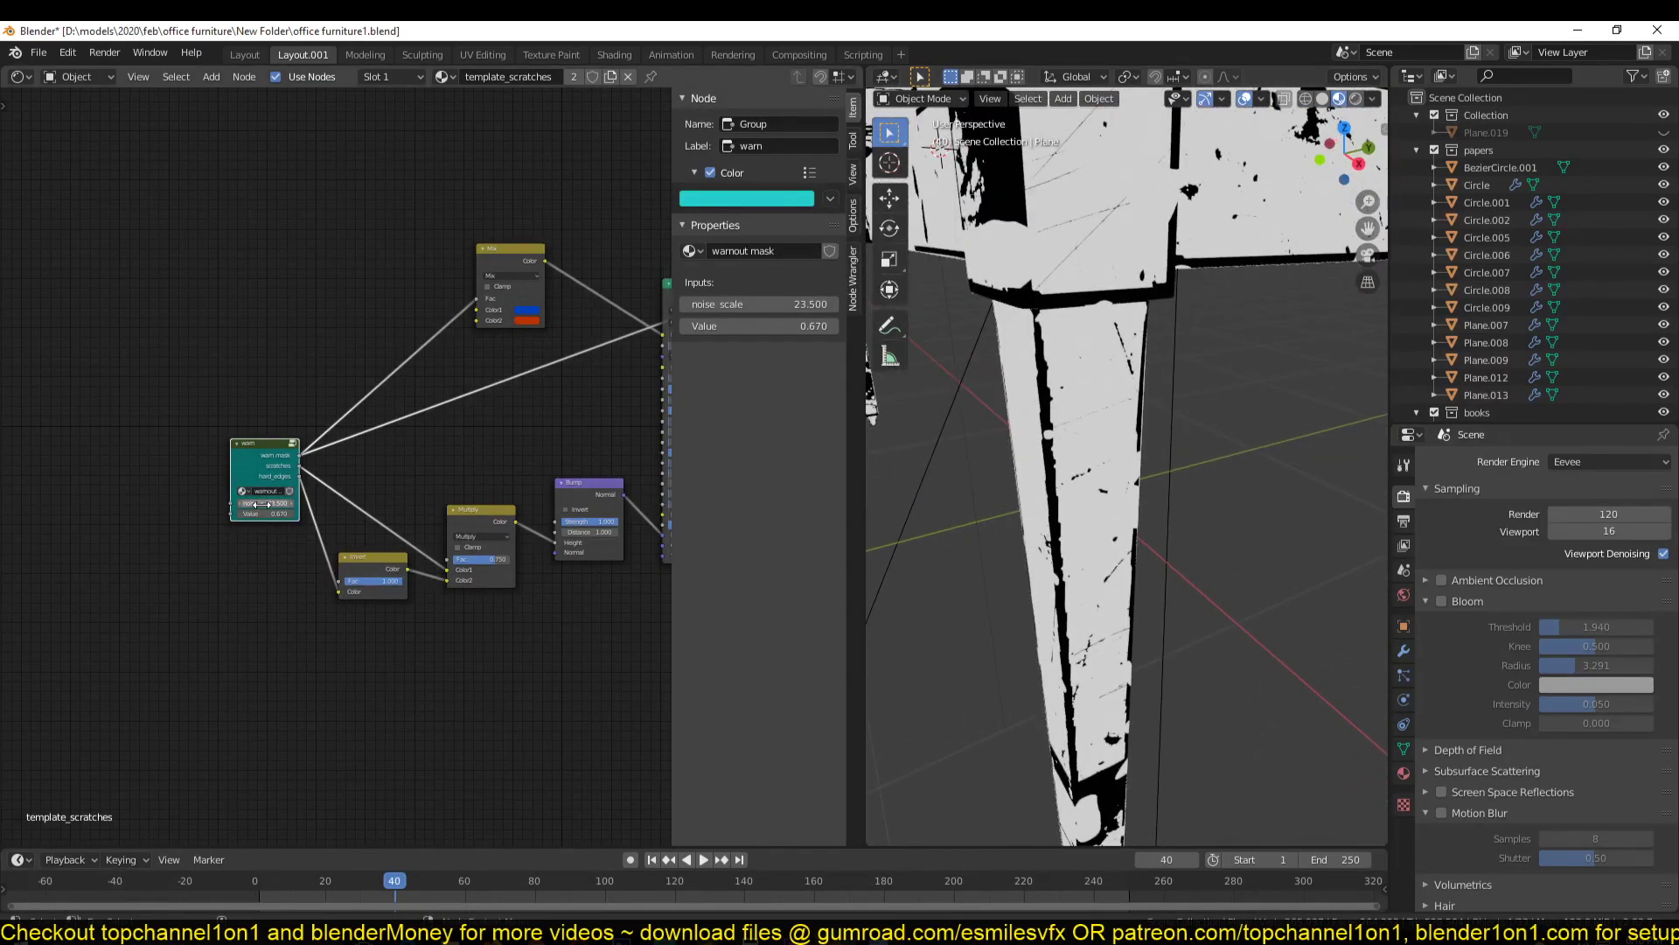
Set the warn node's Value input to 0.600 while checking the mask on the table corner
mouse_move(270, 519)
left_mouse_down()
mouse_move(320, 509)
mouse_move(265, 509)
mouse_move(294, 509)
left_mouse_up()
scroll(1128, 490, "down", 3)
middle_click_drag(1129, 490, 1158, 504)
left_click_drag(293, 509, 295, 509)
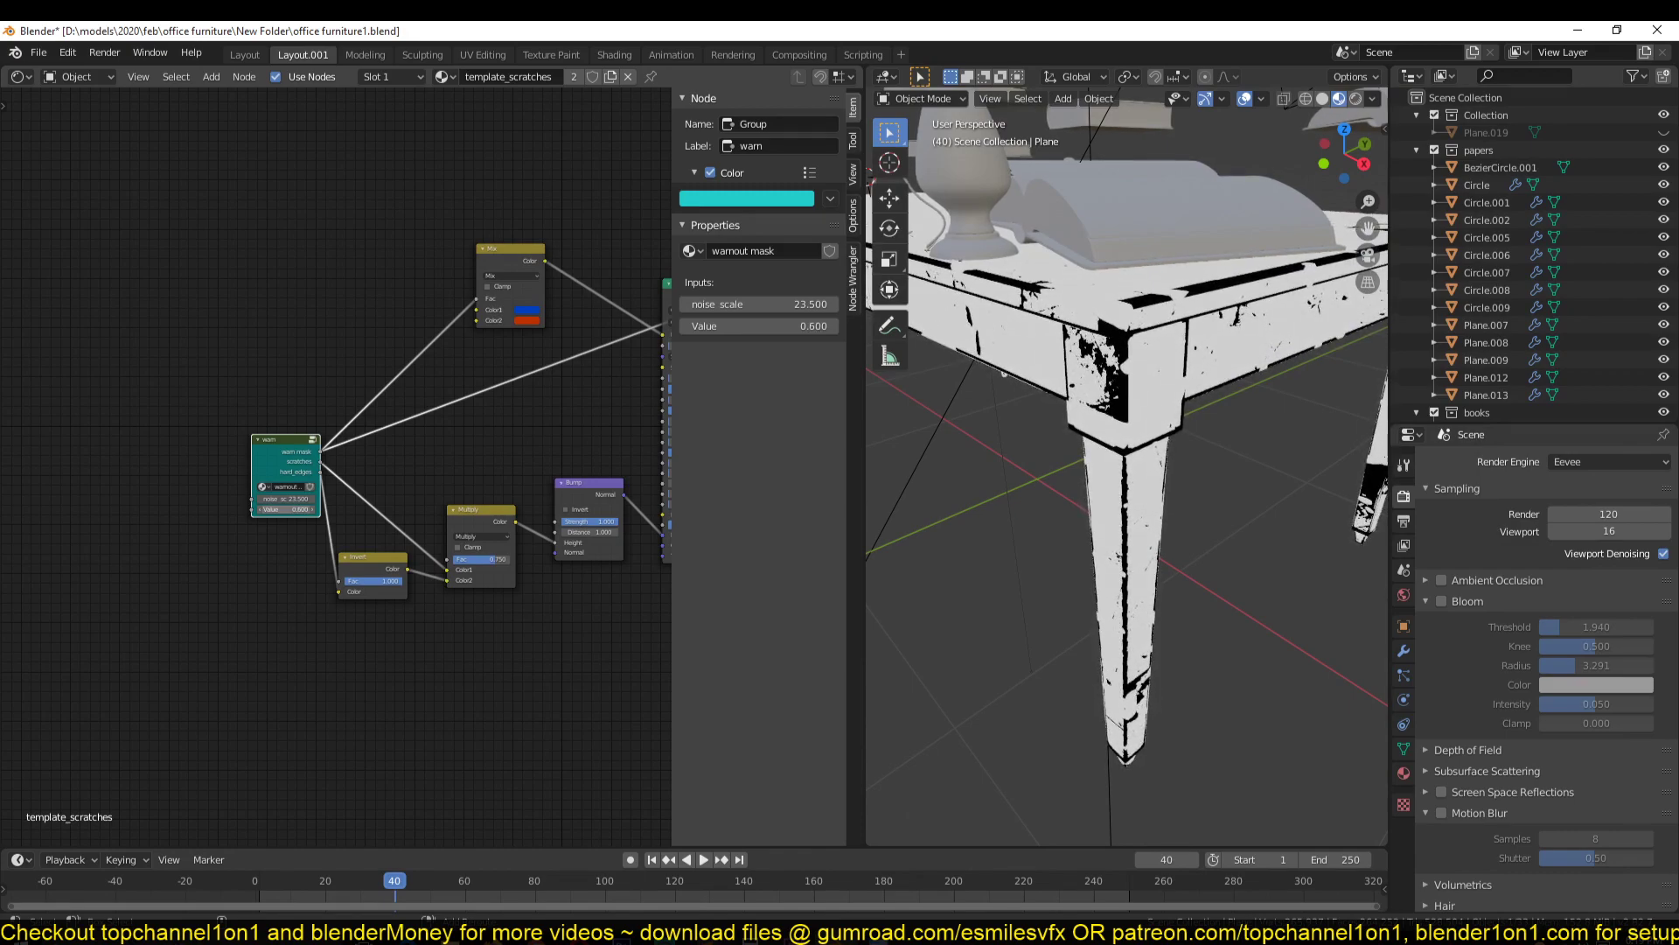
Reopen the warn group and rename its Value input as "smaller noise"
middle_click_drag(397, 443, 339, 468)
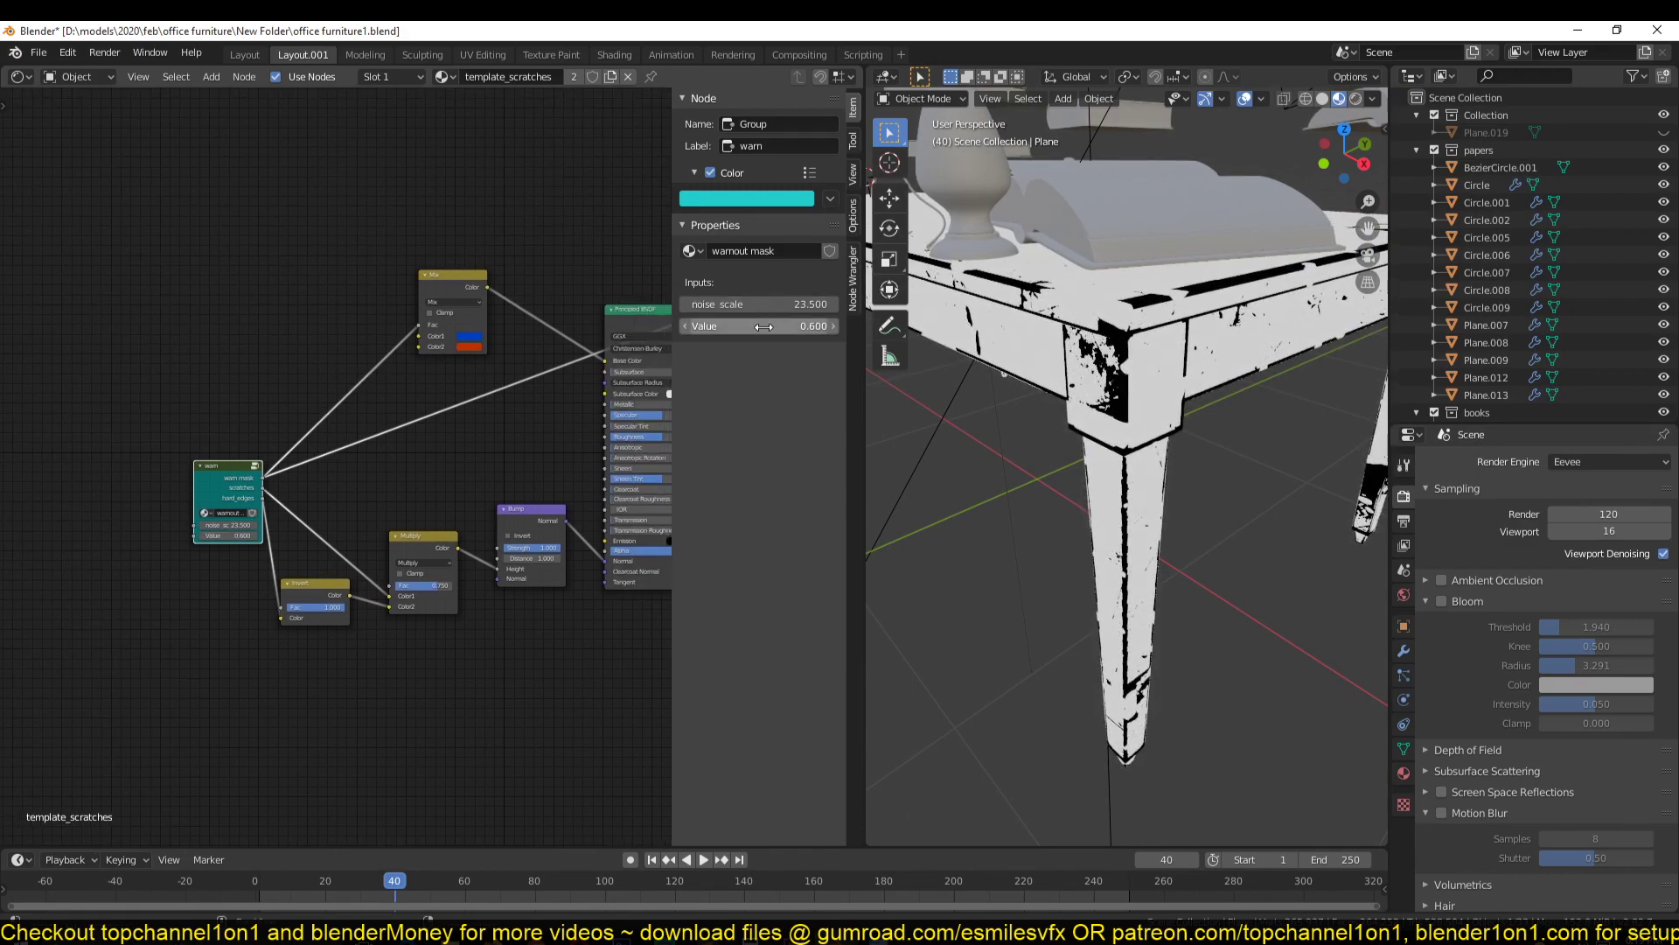
key("Tab")
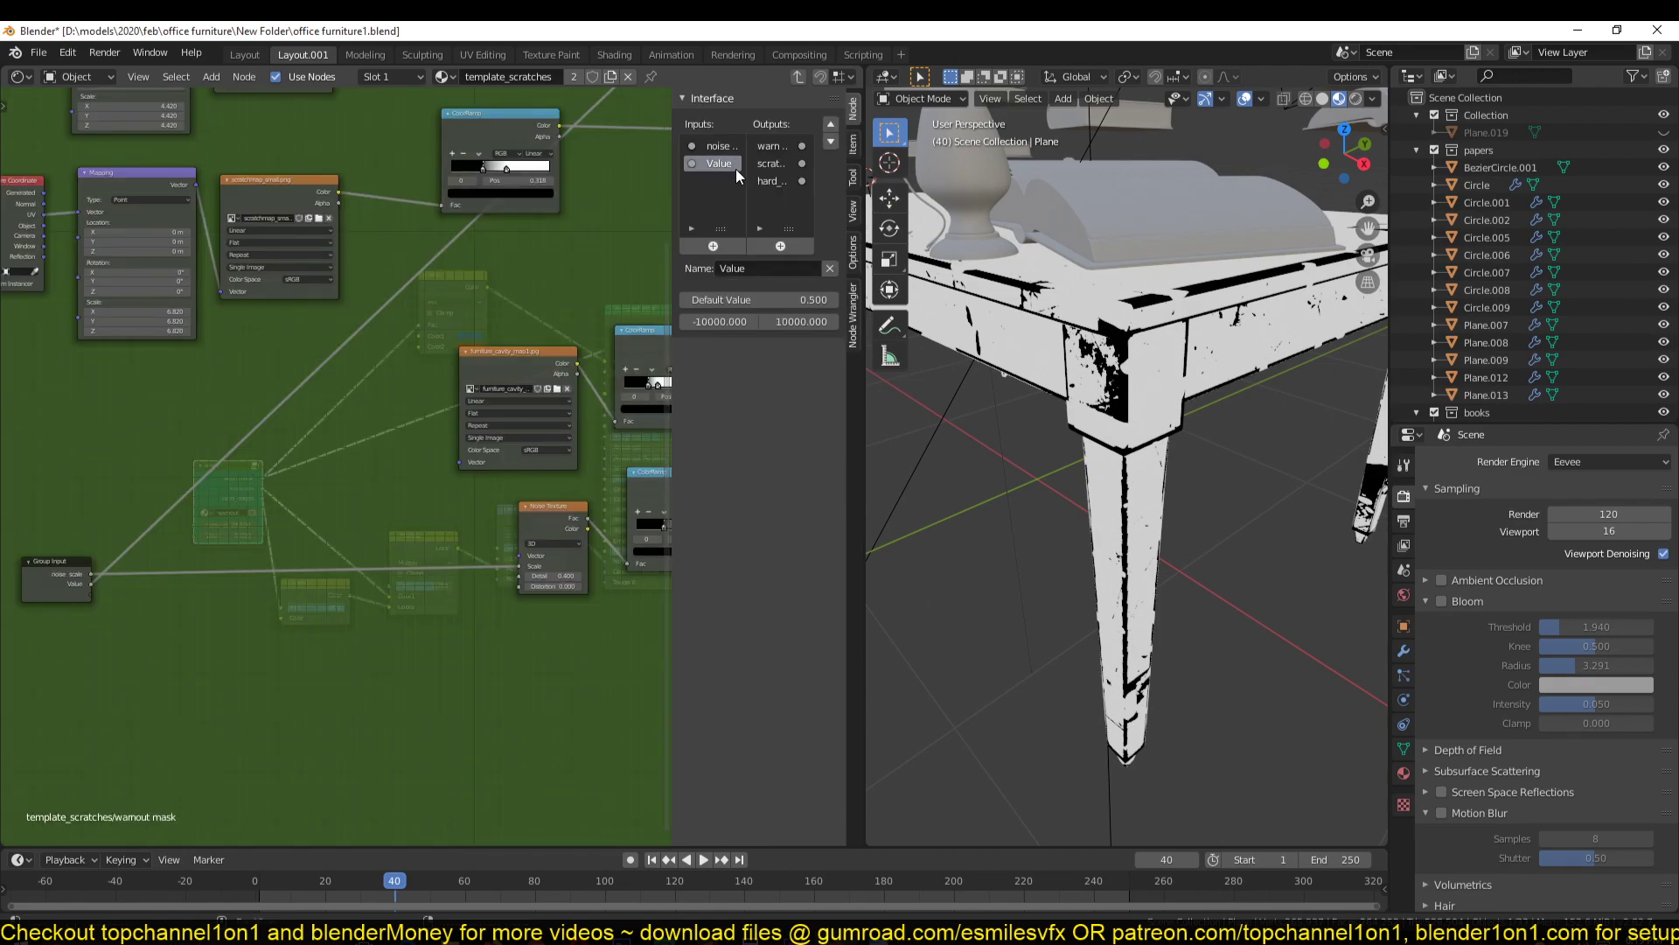
type("smaller no")
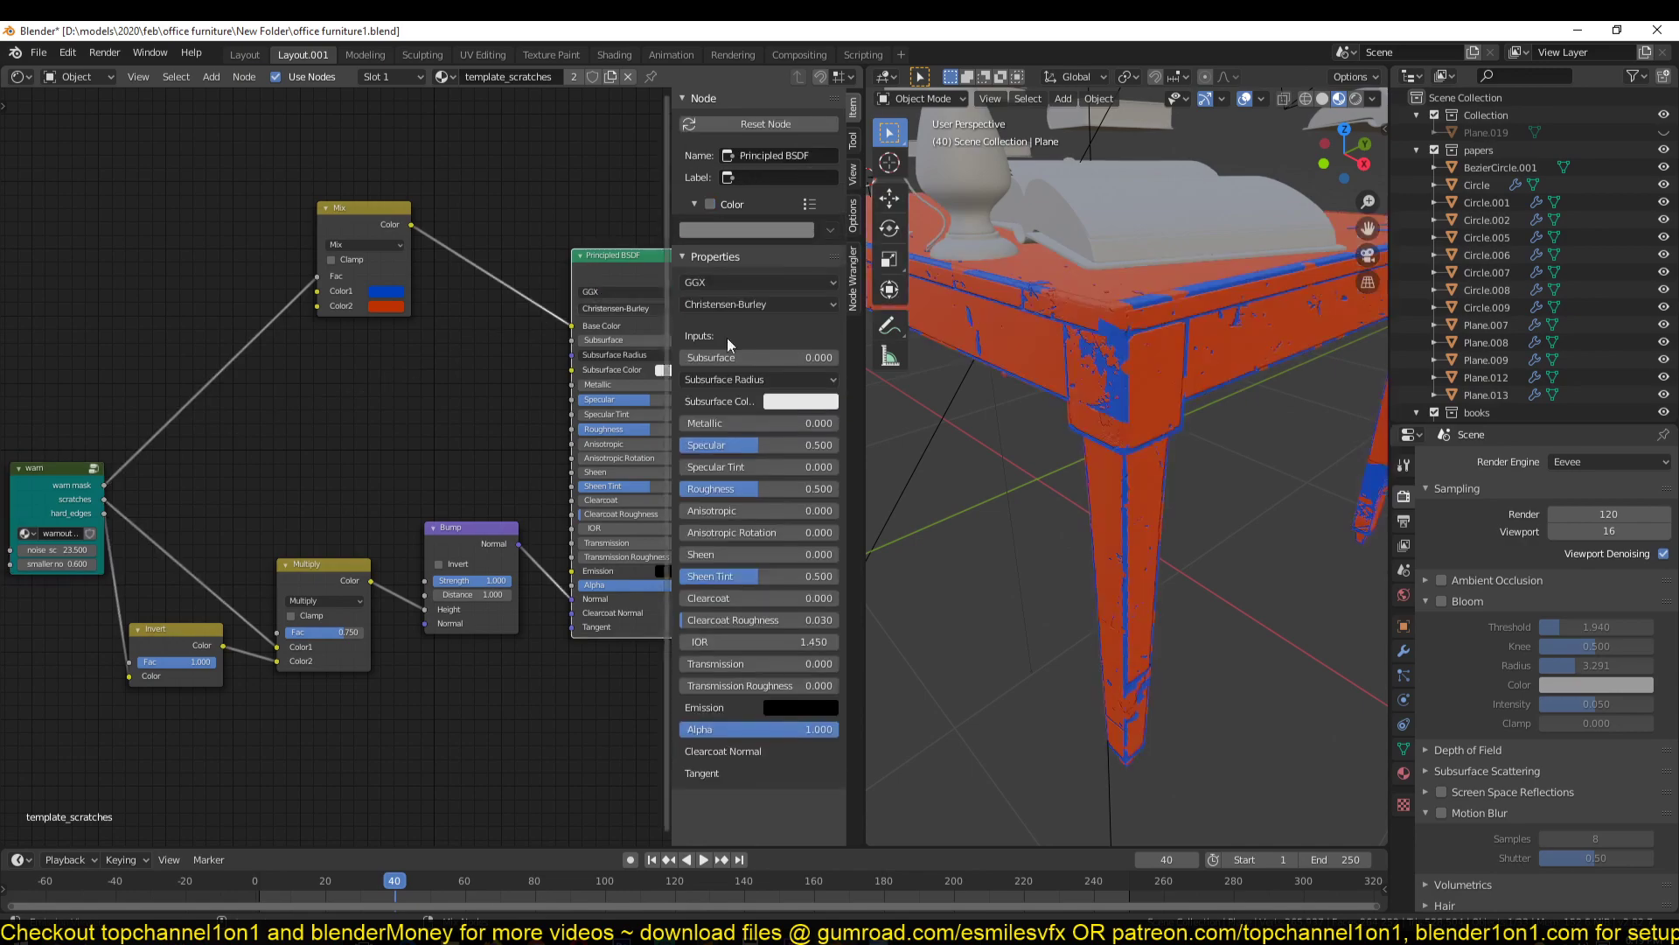
Examine the worn blue and red material on the table and chair, with the warn node selected
middle_click_drag(928, 385, 1031, 458)
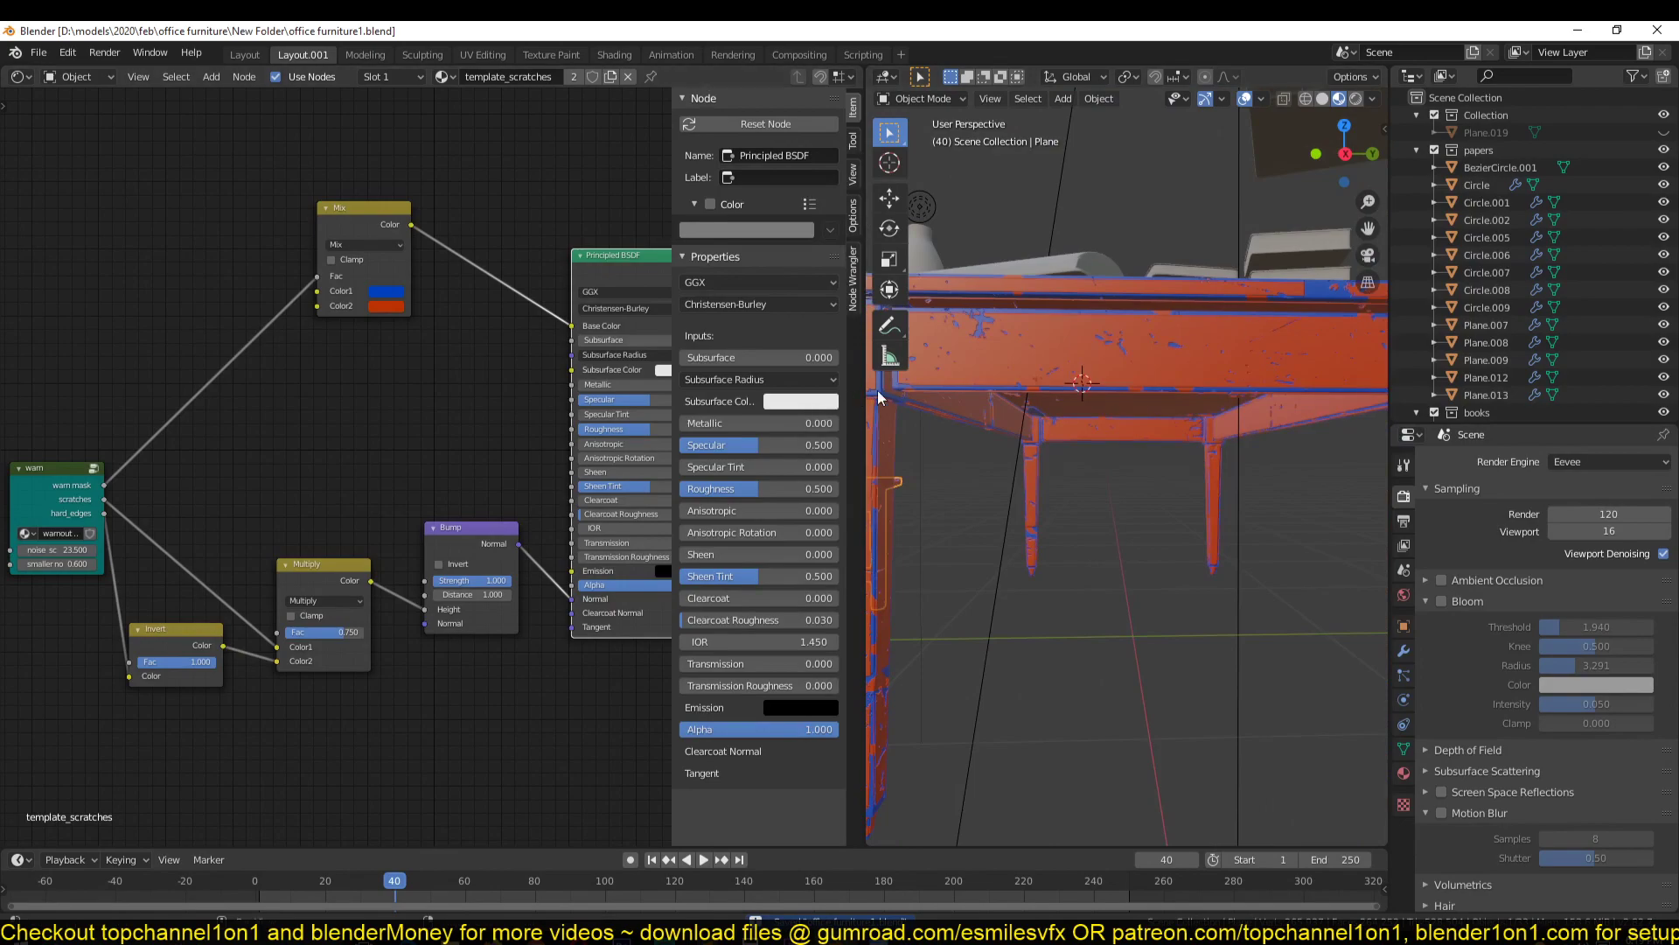
middle_click_drag(879, 391, 1051, 548)
middle_click_drag(204, 566, 483, 607)
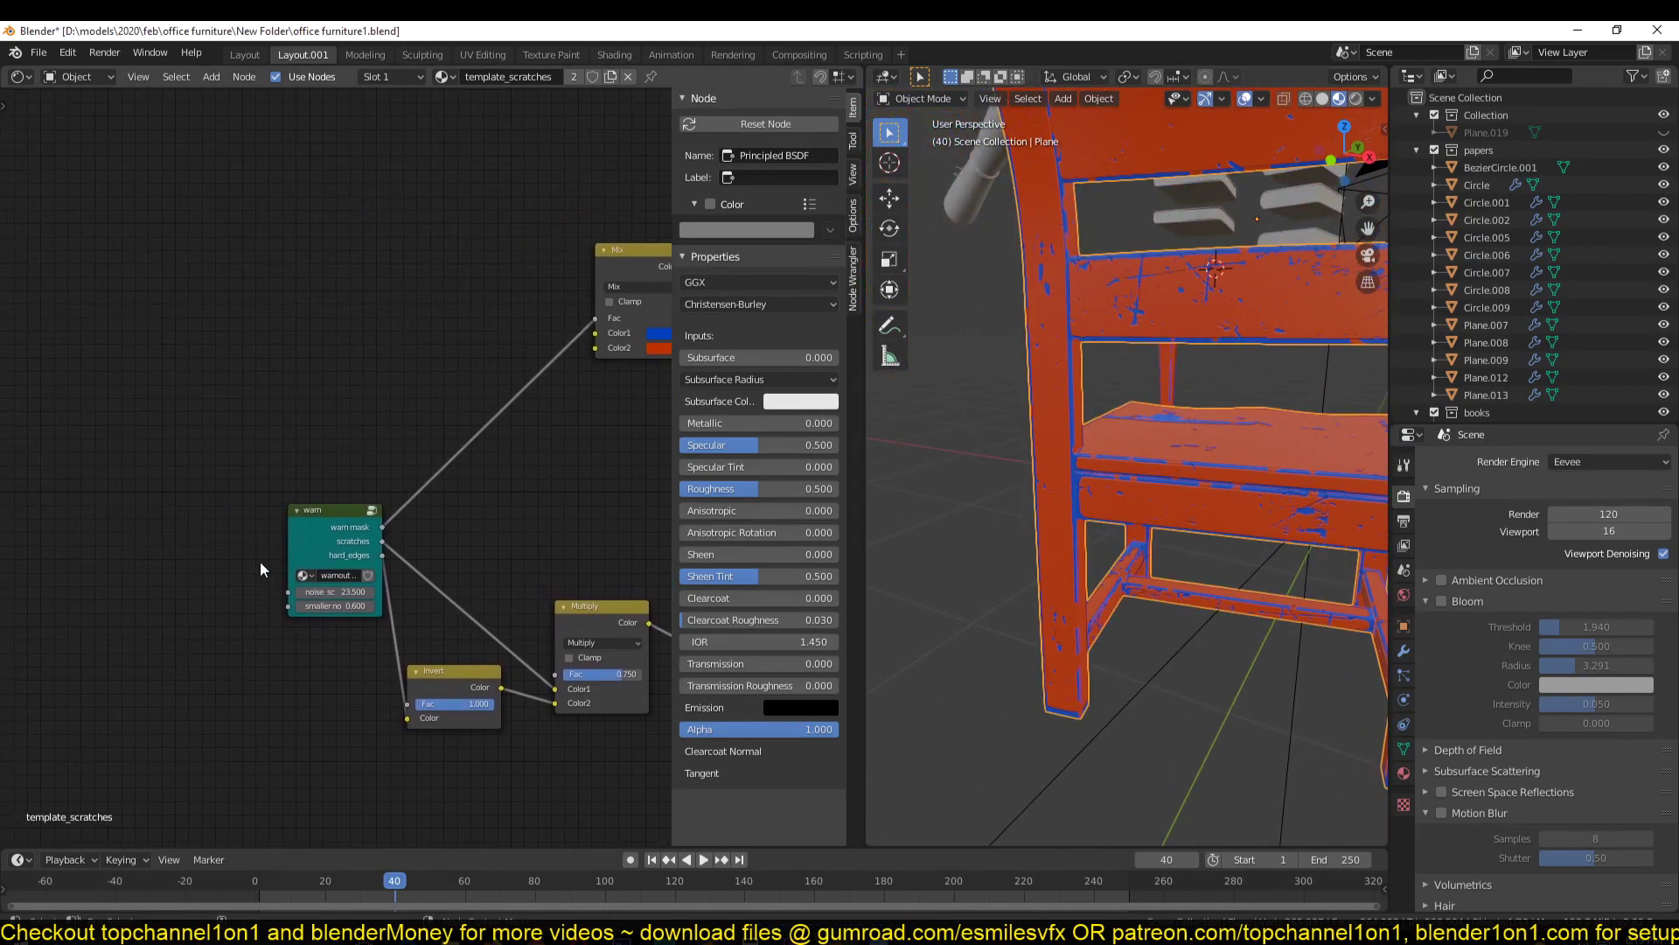
left_click(259, 564)
left_click(301, 549)
middle_click_drag(1141, 542, 1225, 403)
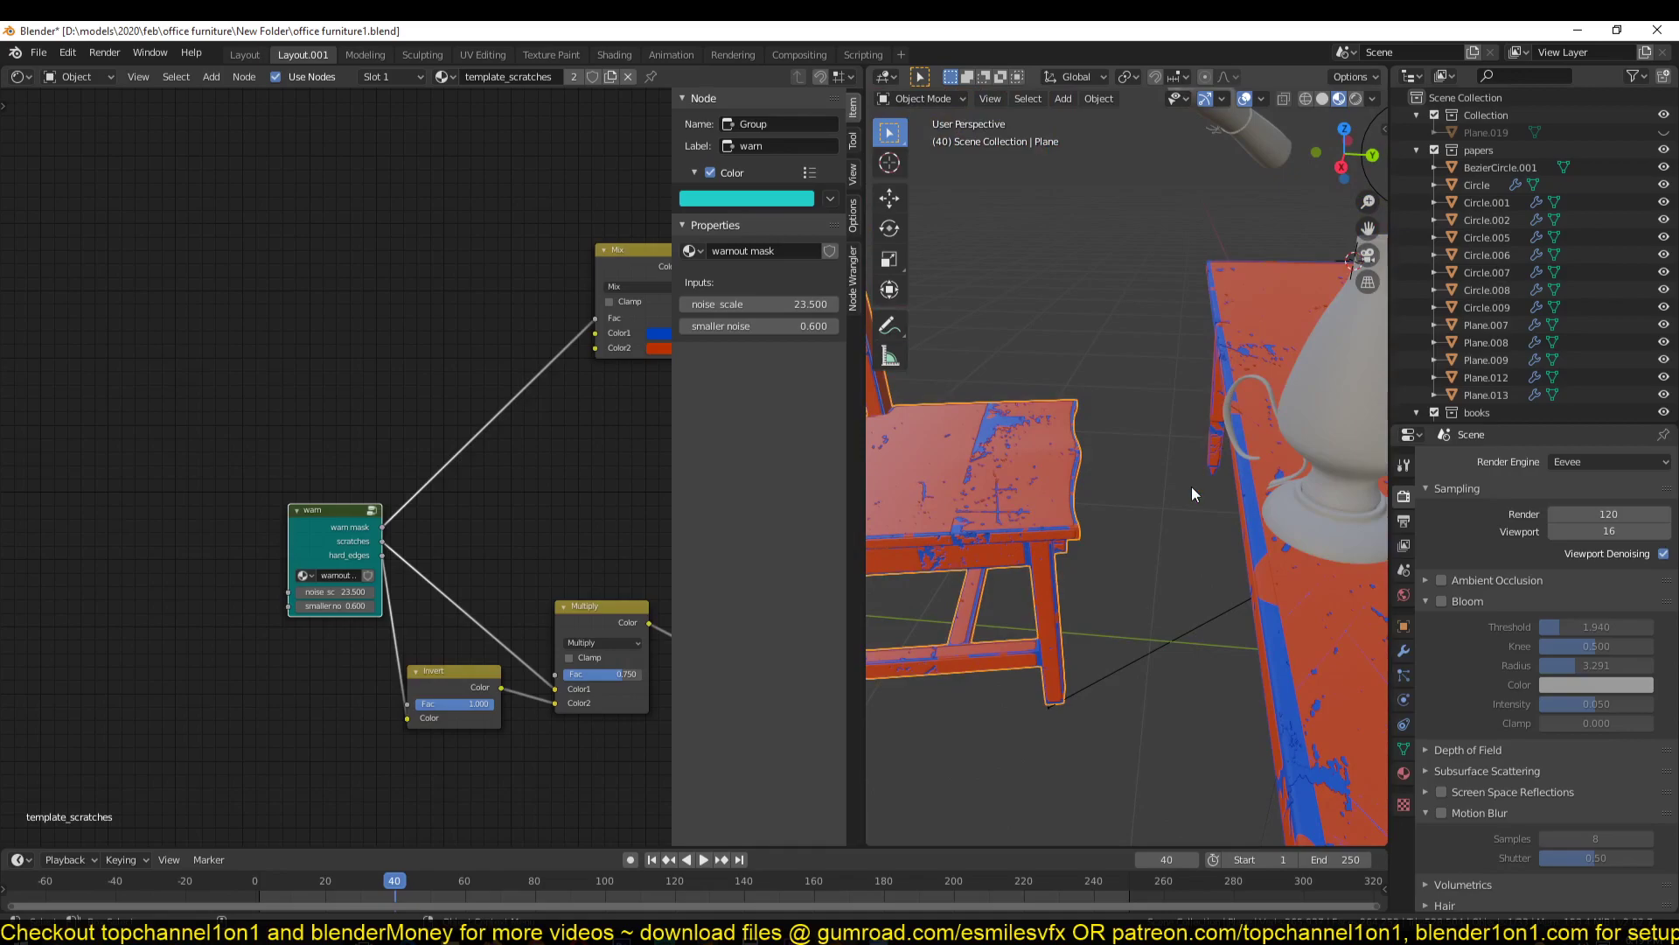
middle_click_drag(1191, 487, 1166, 513, "shift")
Frame the chair and table together, select the chair and save the Blender file
left_click(1166, 512)
scroll(1158, 704, "down", 8)
middle_click_drag(1137, 578, 1165, 567)
scroll(1141, 569, "up", 5)
left_click(1120, 537)
left_click(1126, 413)
left_click(1045, 584)
left_click(1153, 416)
left_click(1063, 603)
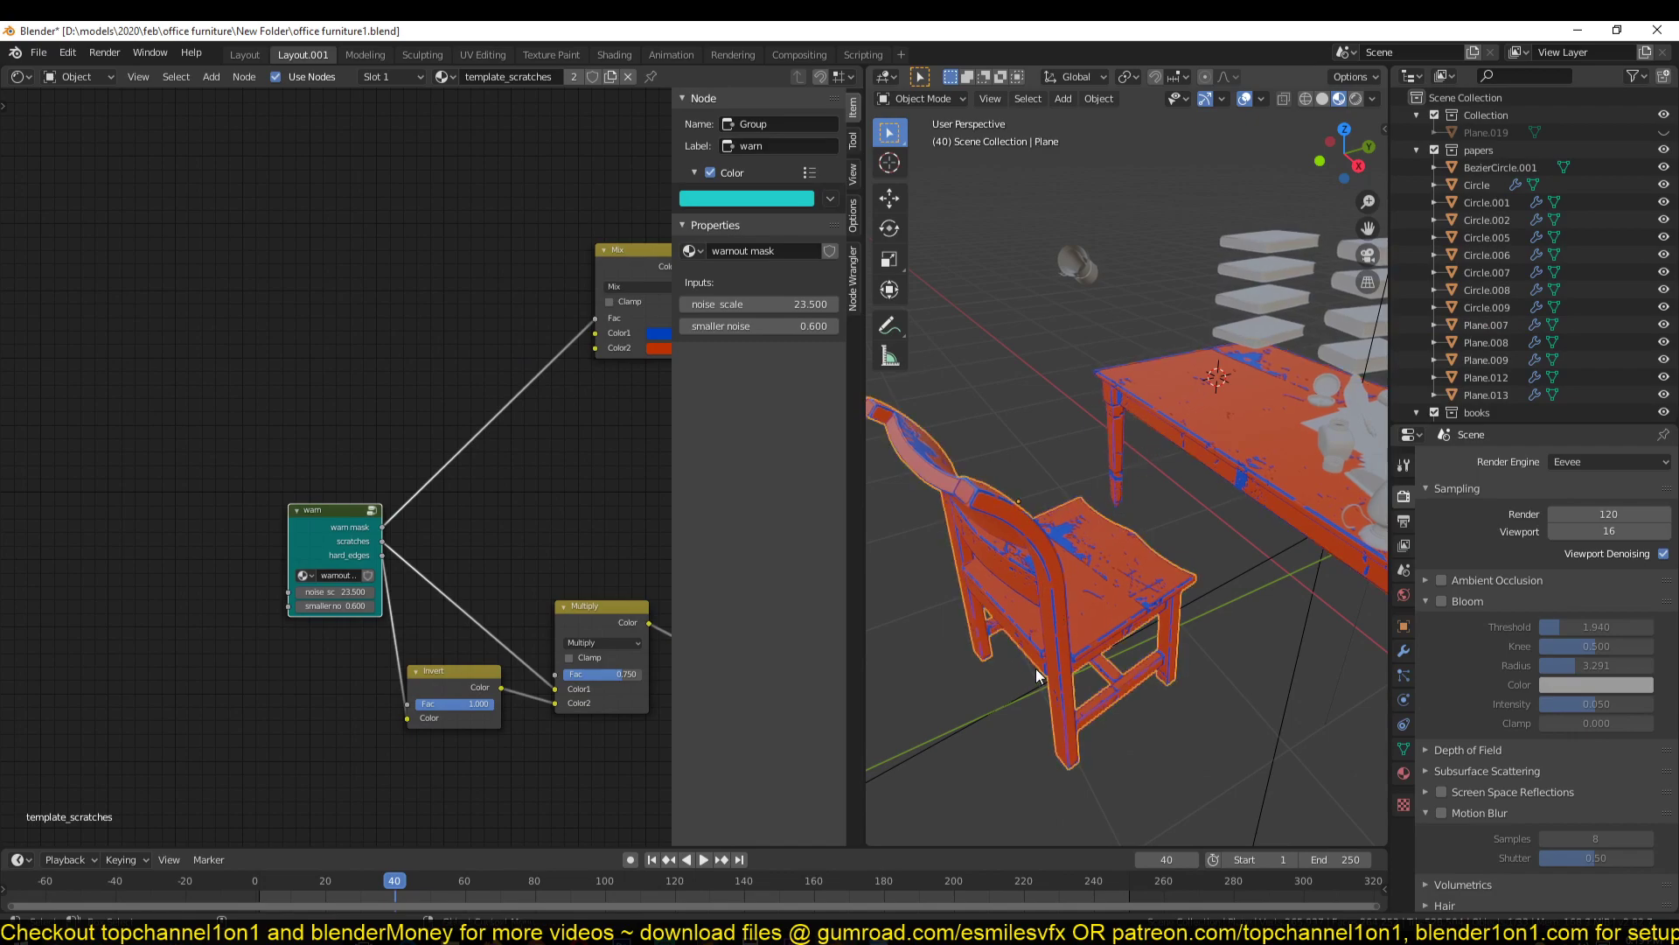
scroll(490, 647, "up", 1)
key("ctrl+s")
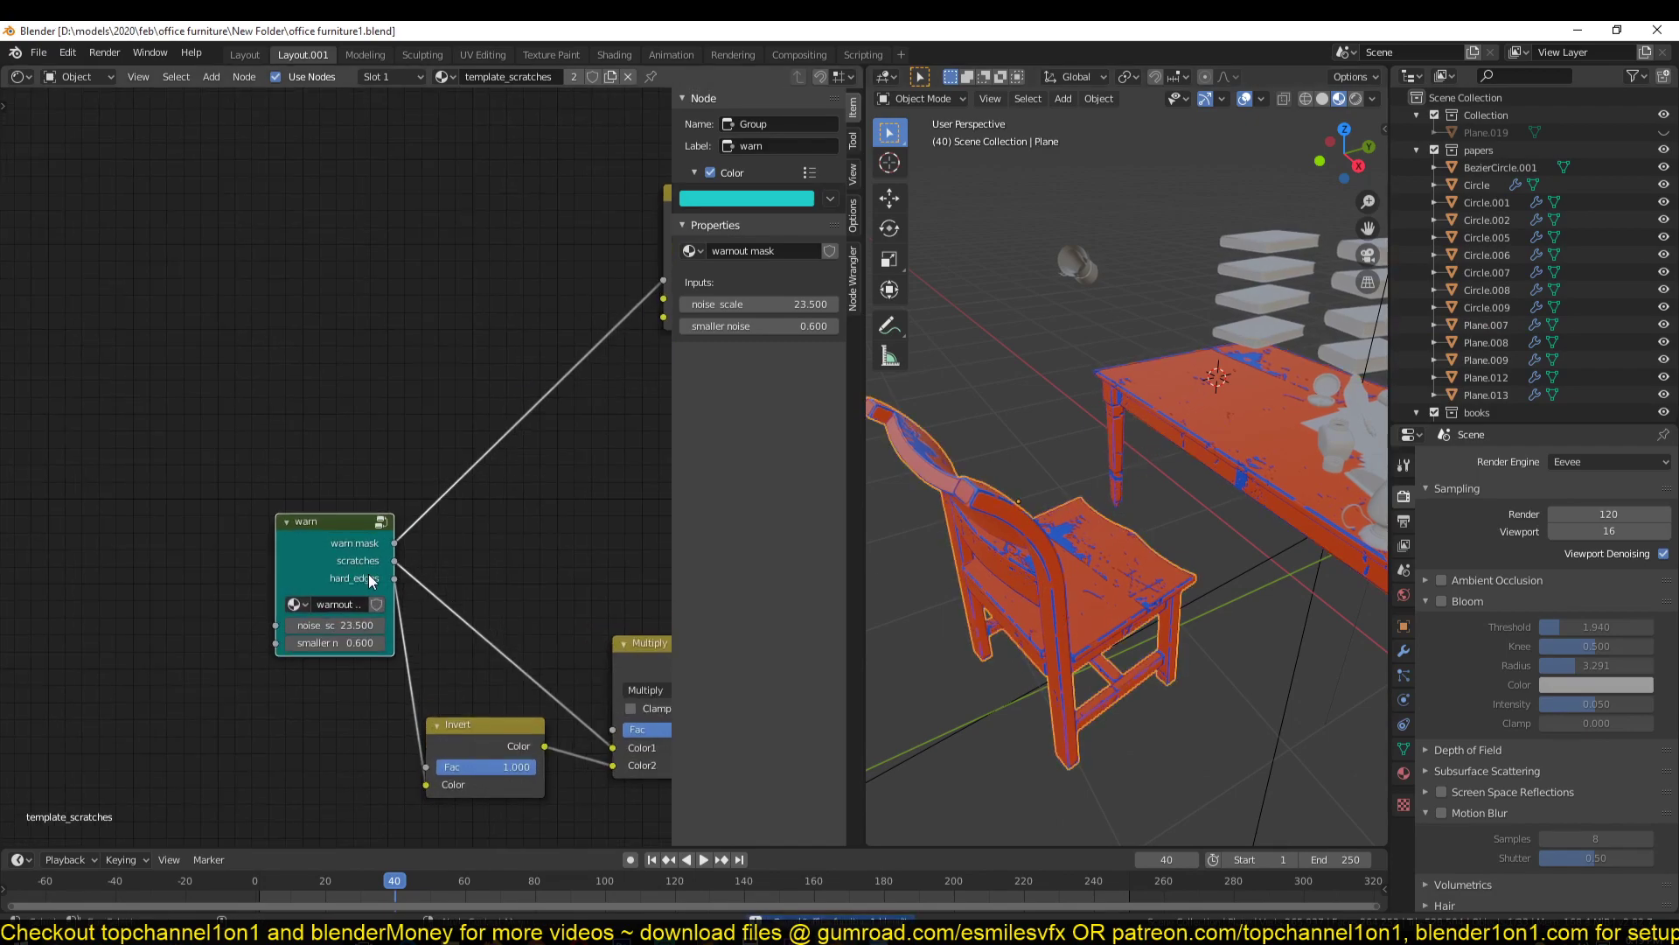
Save the file and examine the worn red and blue paint on the chair and table from several angles
scroll(1021, 516, "up", 4)
left_click(1086, 507)
key("ctrl+s")
scroll(1129, 473, "down", 3)
middle_click_drag(1135, 481, 1057, 451)
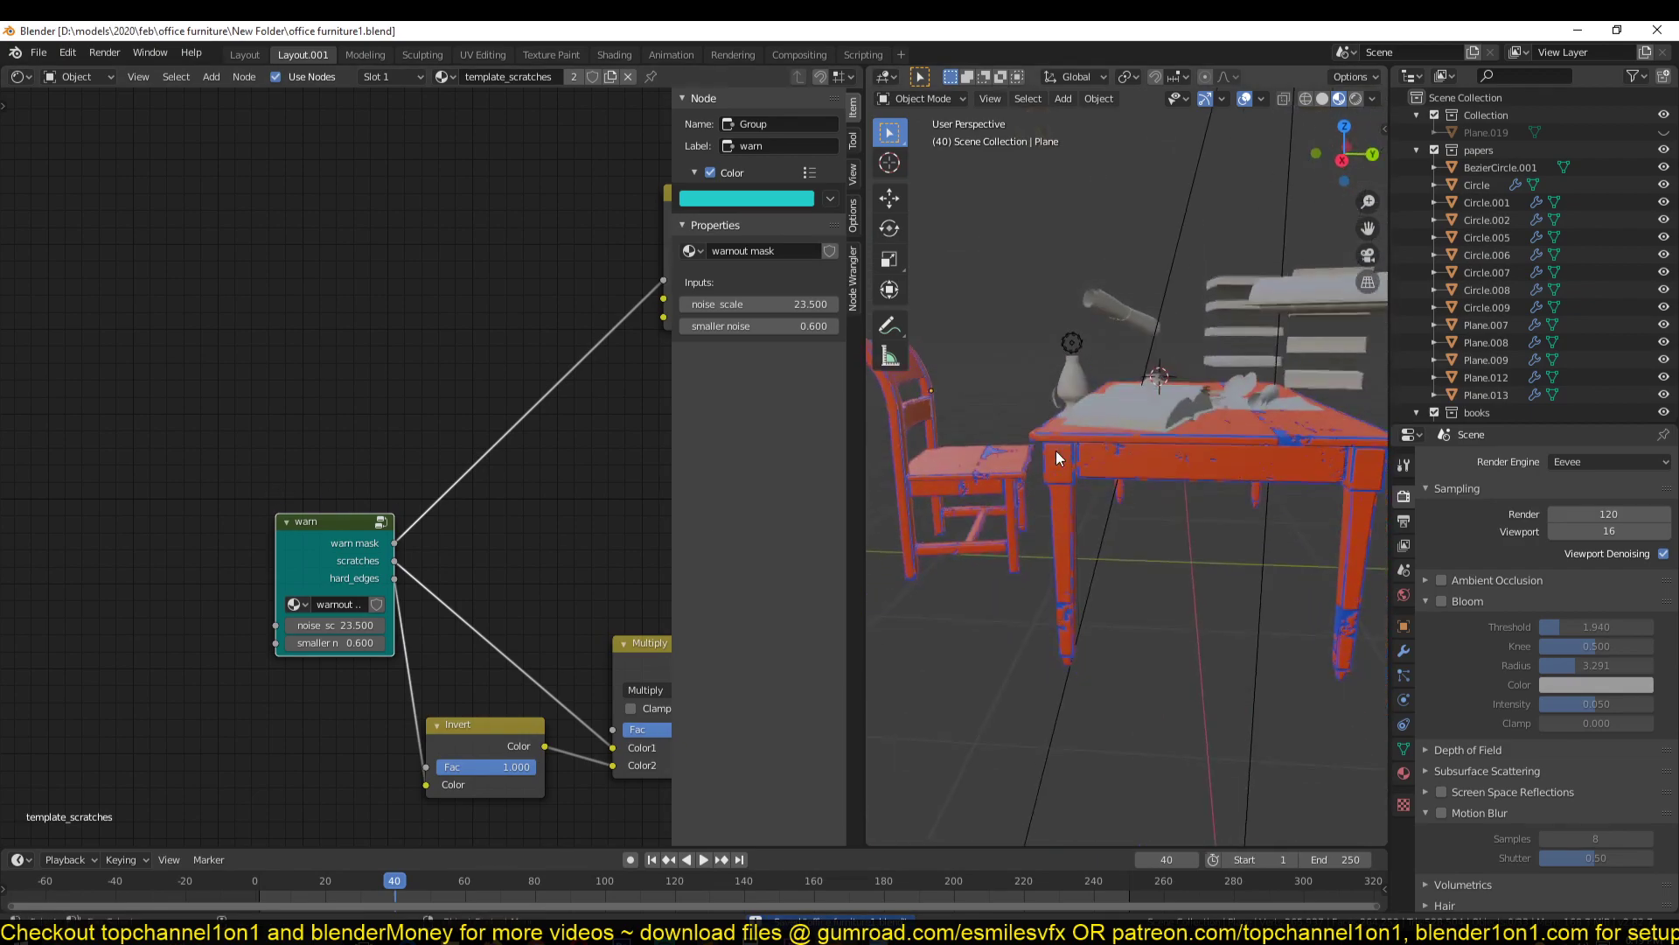
scroll(1057, 450, "up", 8)
middle_click_drag(1101, 327, 1162, 553, "shift")
scroll(1161, 552, "down", 4)
key("ctrl+s")
middle_click_drag(947, 605, 1162, 584)
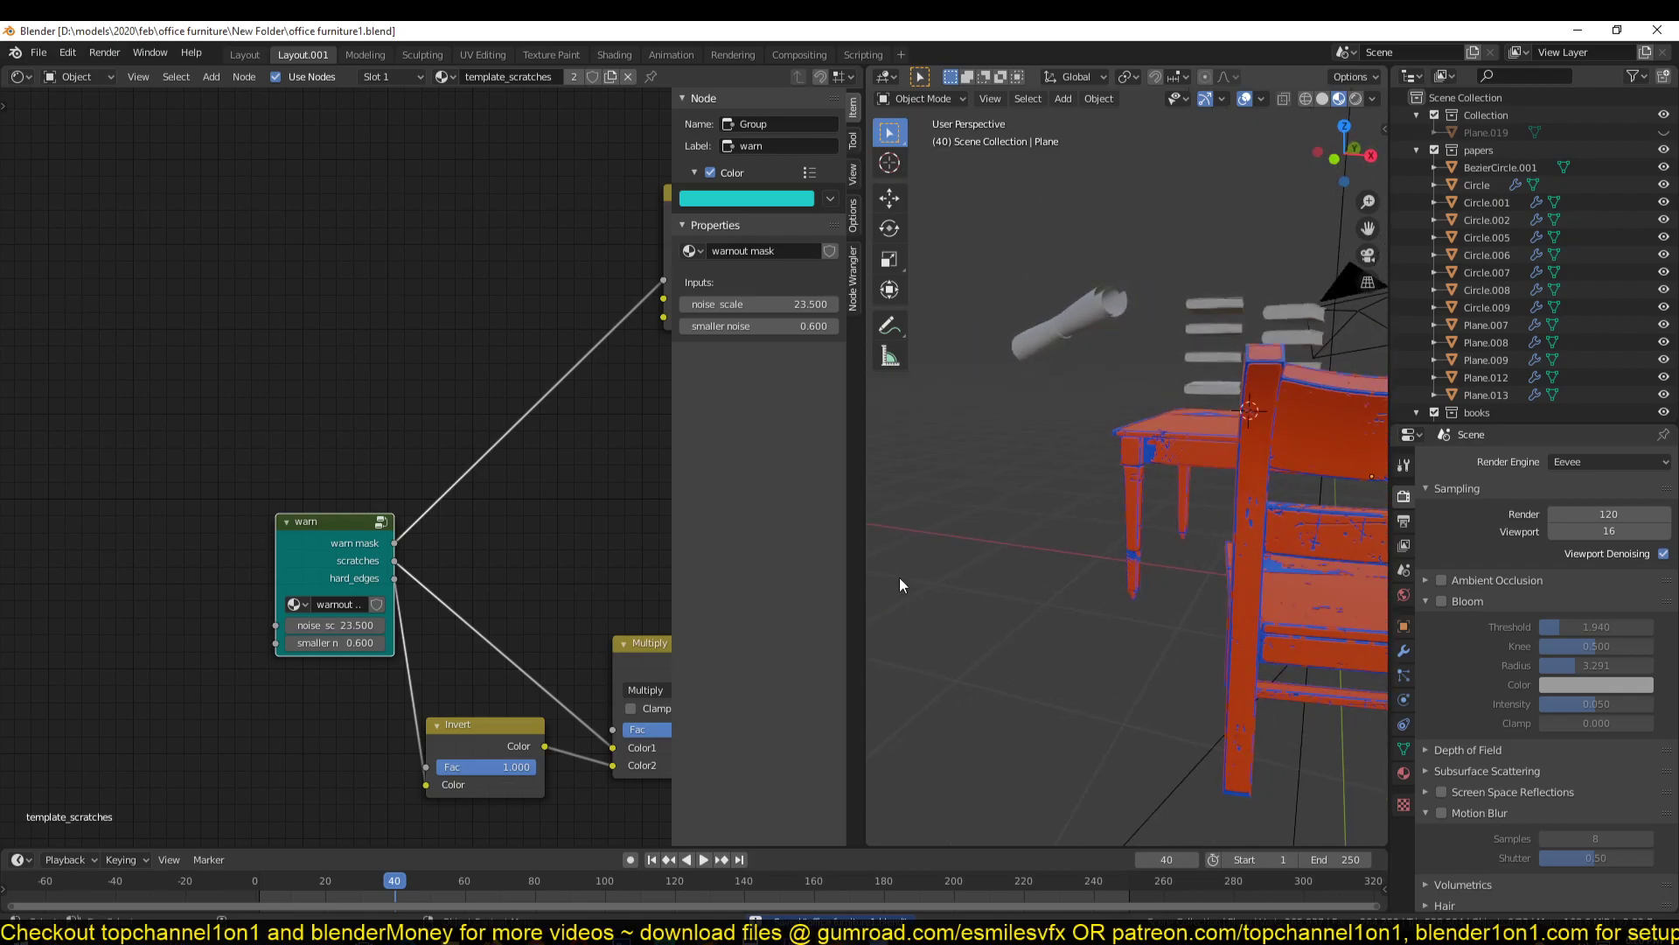
middle_click_drag(1200, 474, 1126, 530)
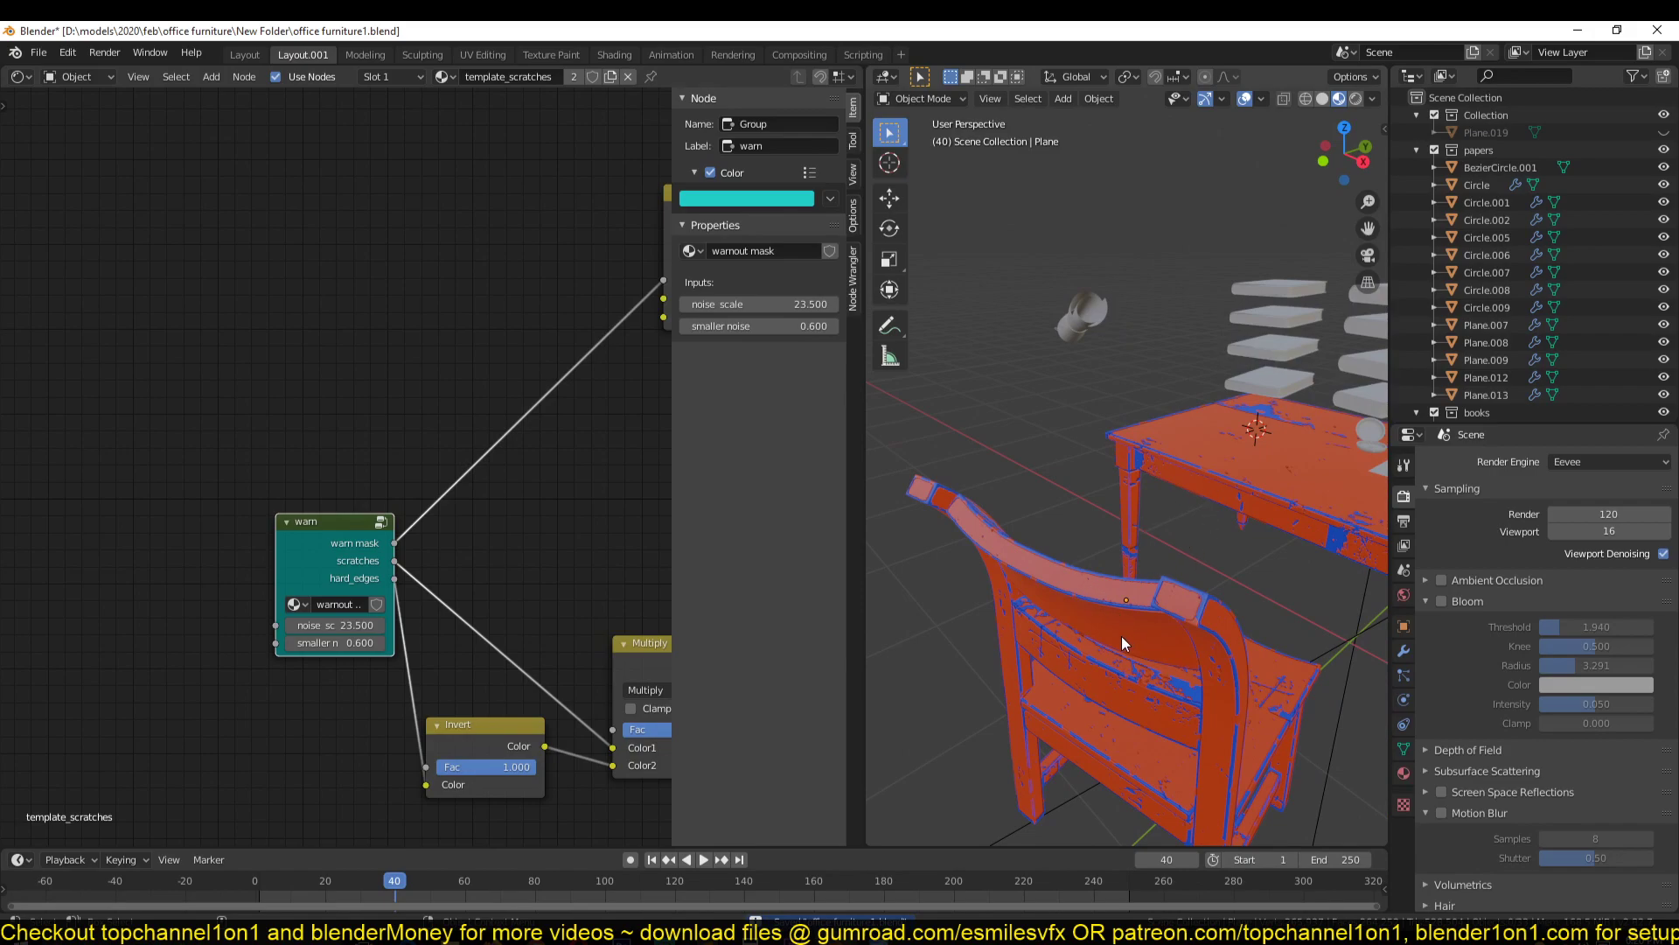
Look through the node network inside the warn group, from its texture nodes to the Group Output, and save the file
key("Tab")
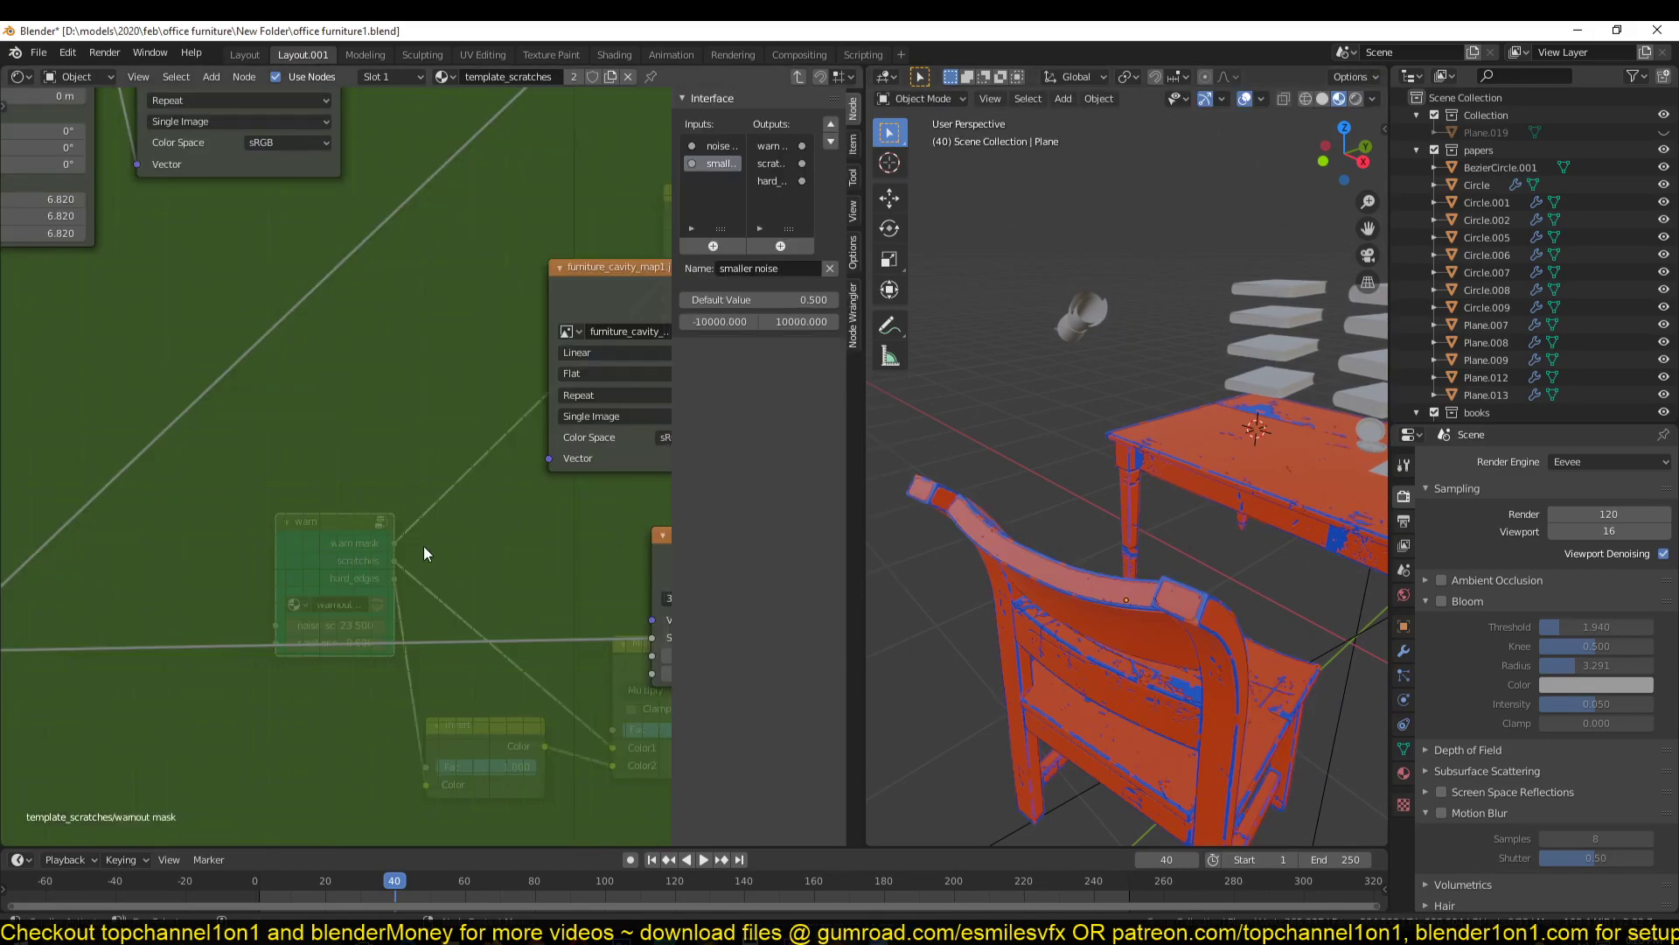
key("Tab")
key("ctrl+s")
key("Tab")
scroll(338, 543, "down", 5)
middle_click_drag(433, 510, 506, 644)
scroll(308, 470, "down", 5)
middle_click_drag(306, 469, 388, 568)
scroll(420, 511, "down", 5)
middle_click_drag(420, 510, 187, 533)
scroll(326, 524, "up", 3)
middle_click_drag(335, 513, 433, 362)
scroll(462, 426, "down", 1)
middle_click_drag(462, 426, 193, 502)
scroll(304, 484, "up", 4)
scroll(336, 500, "up", 4)
scroll(355, 527, "down", 5)
middle_click_drag(524, 508, 353, 518)
scroll(355, 518, "down", 3)
key("Tab")
Move the warn node up towards the level of the Mix node and save the file
scroll(441, 485, "up", 7)
middle_click_drag(570, 338, 408, 306)
left_click_drag(191, 512, 132, 341)
middle_click_drag(474, 255, 508, 370)
left_click(519, 353)
key("ctrl+s")
left_click(131, 441)
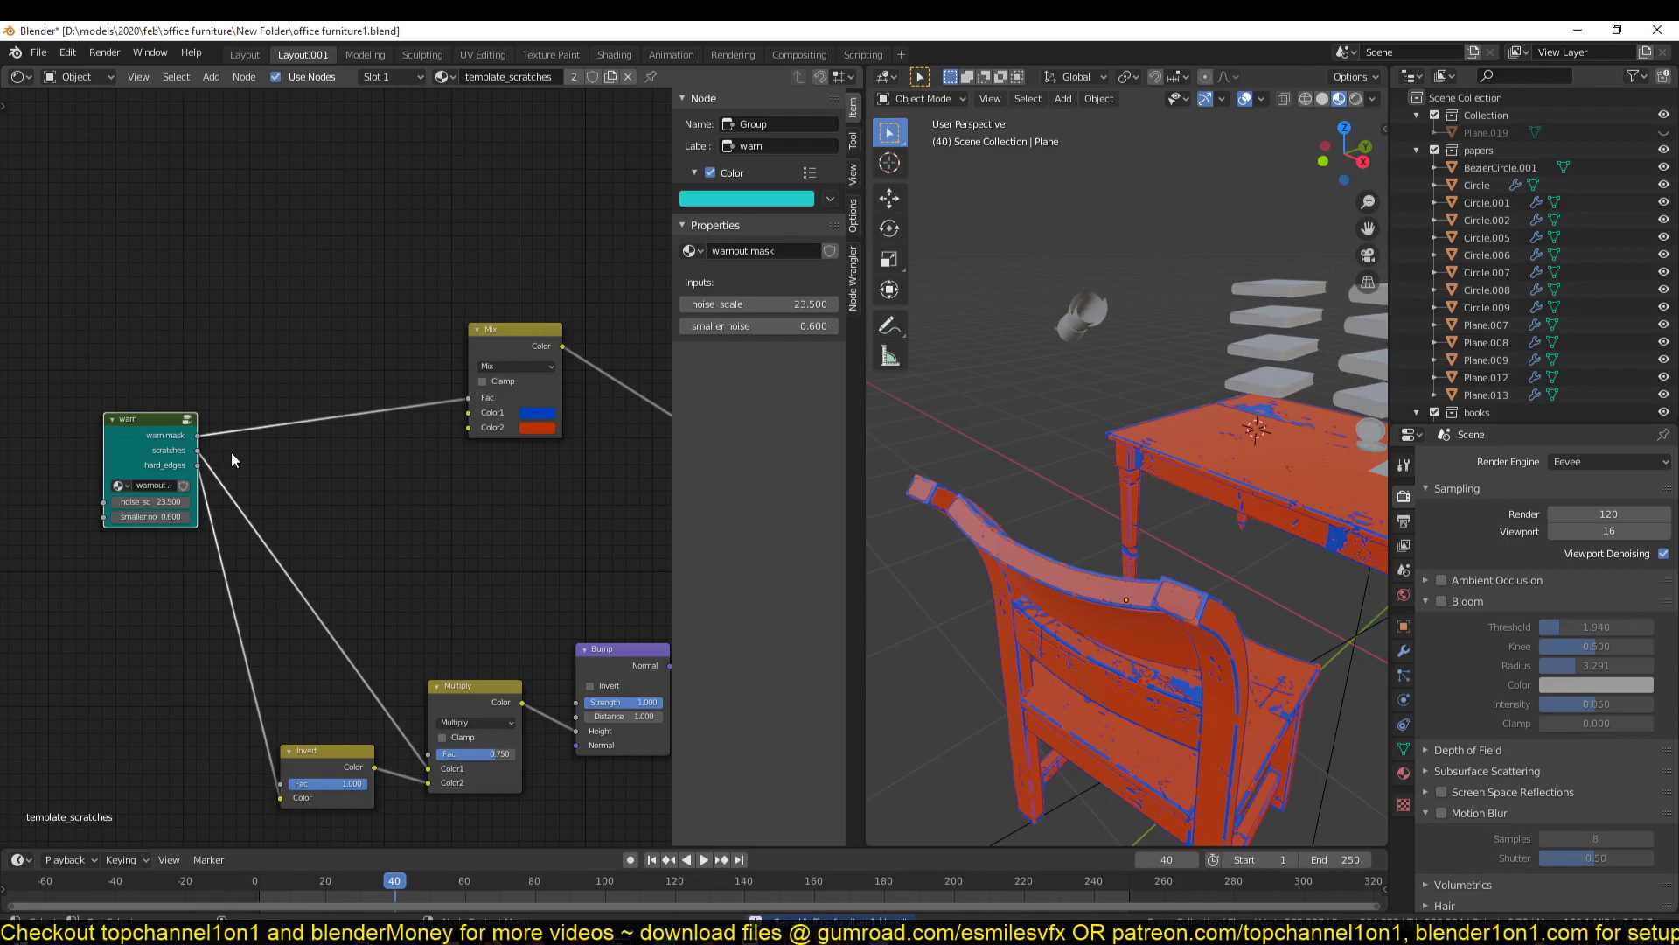
Add a MixRGB node inside the warn group, above the Power and Group Output nodes
key("Tab")
scroll(186, 462, "down", 4)
key("Tab")
left_click(481, 381)
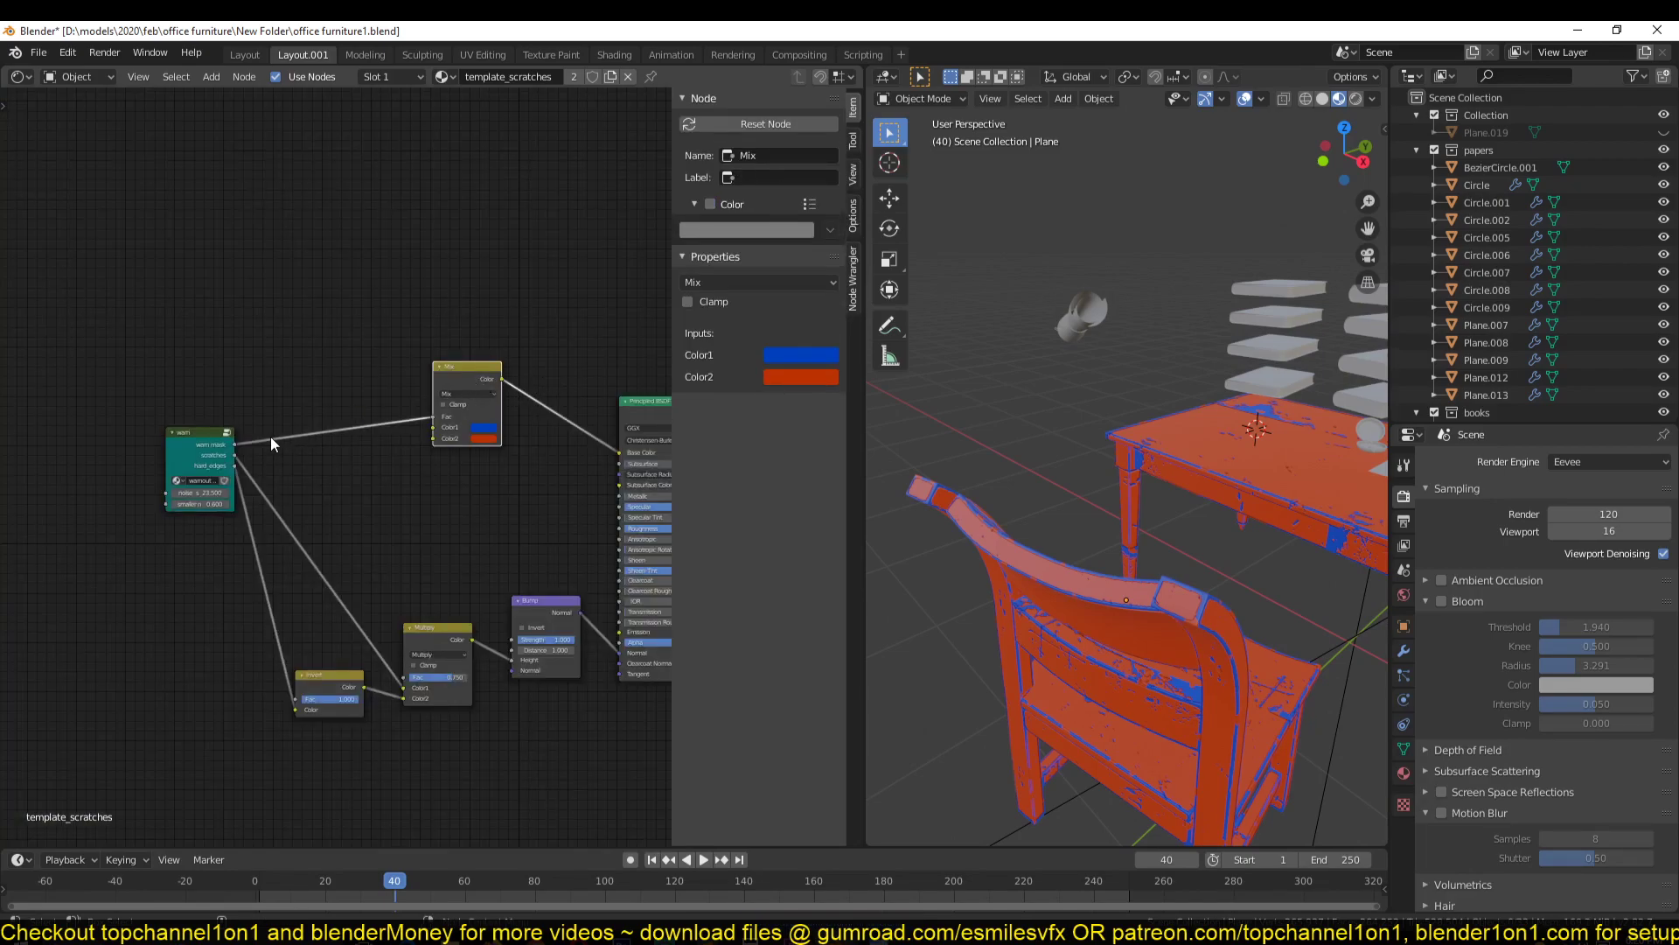
left_click(194, 451)
key("Tab")
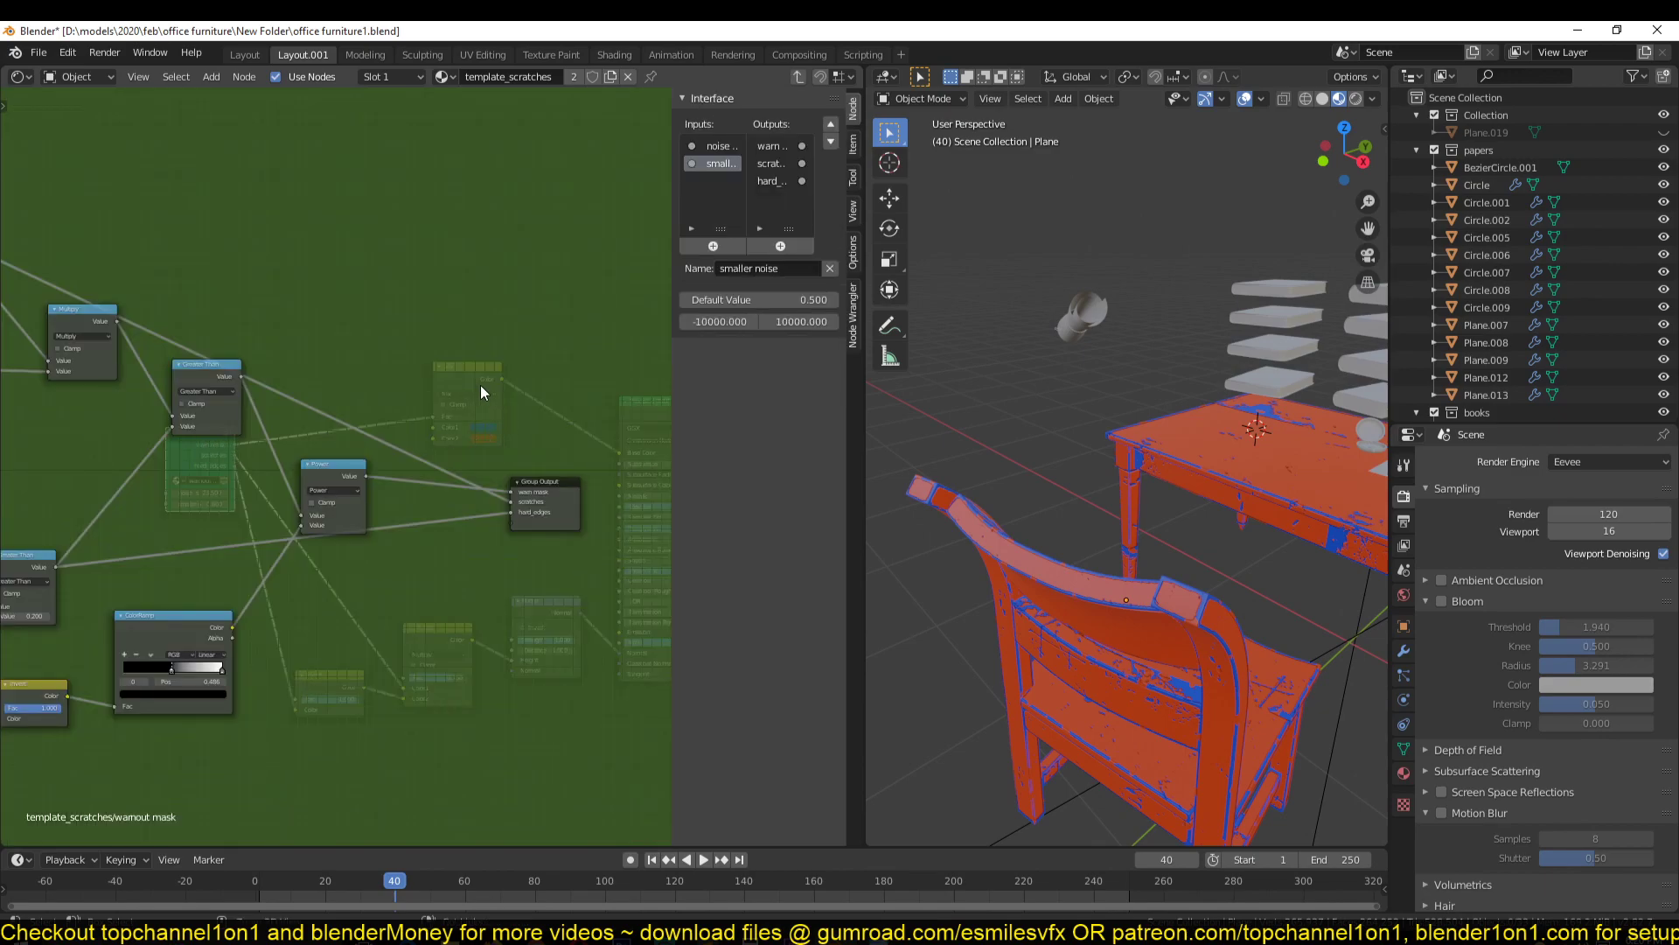
scroll(480, 385, "down", 2)
key("shift+a")
mouse_move(372, 532)
left_click(567, 605)
left_click(362, 325)
scroll(360, 321, "up", 3)
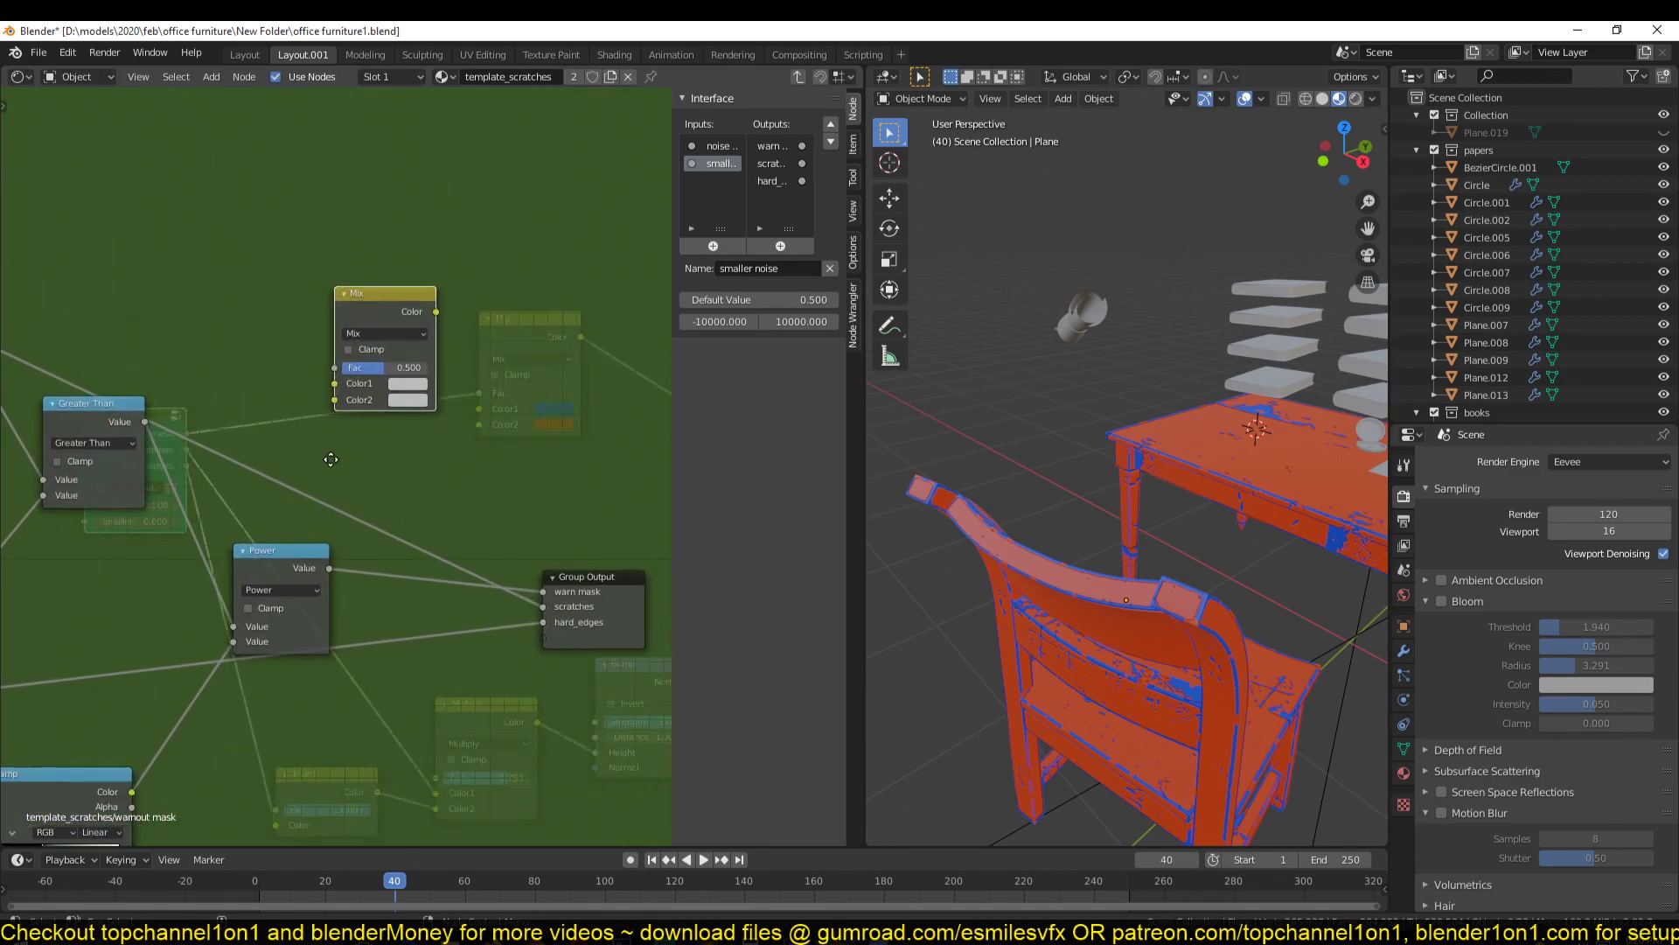
Connect the Power value to the new Mix node's Fac and its Color output to the group's warn mask output
left_click(296, 569)
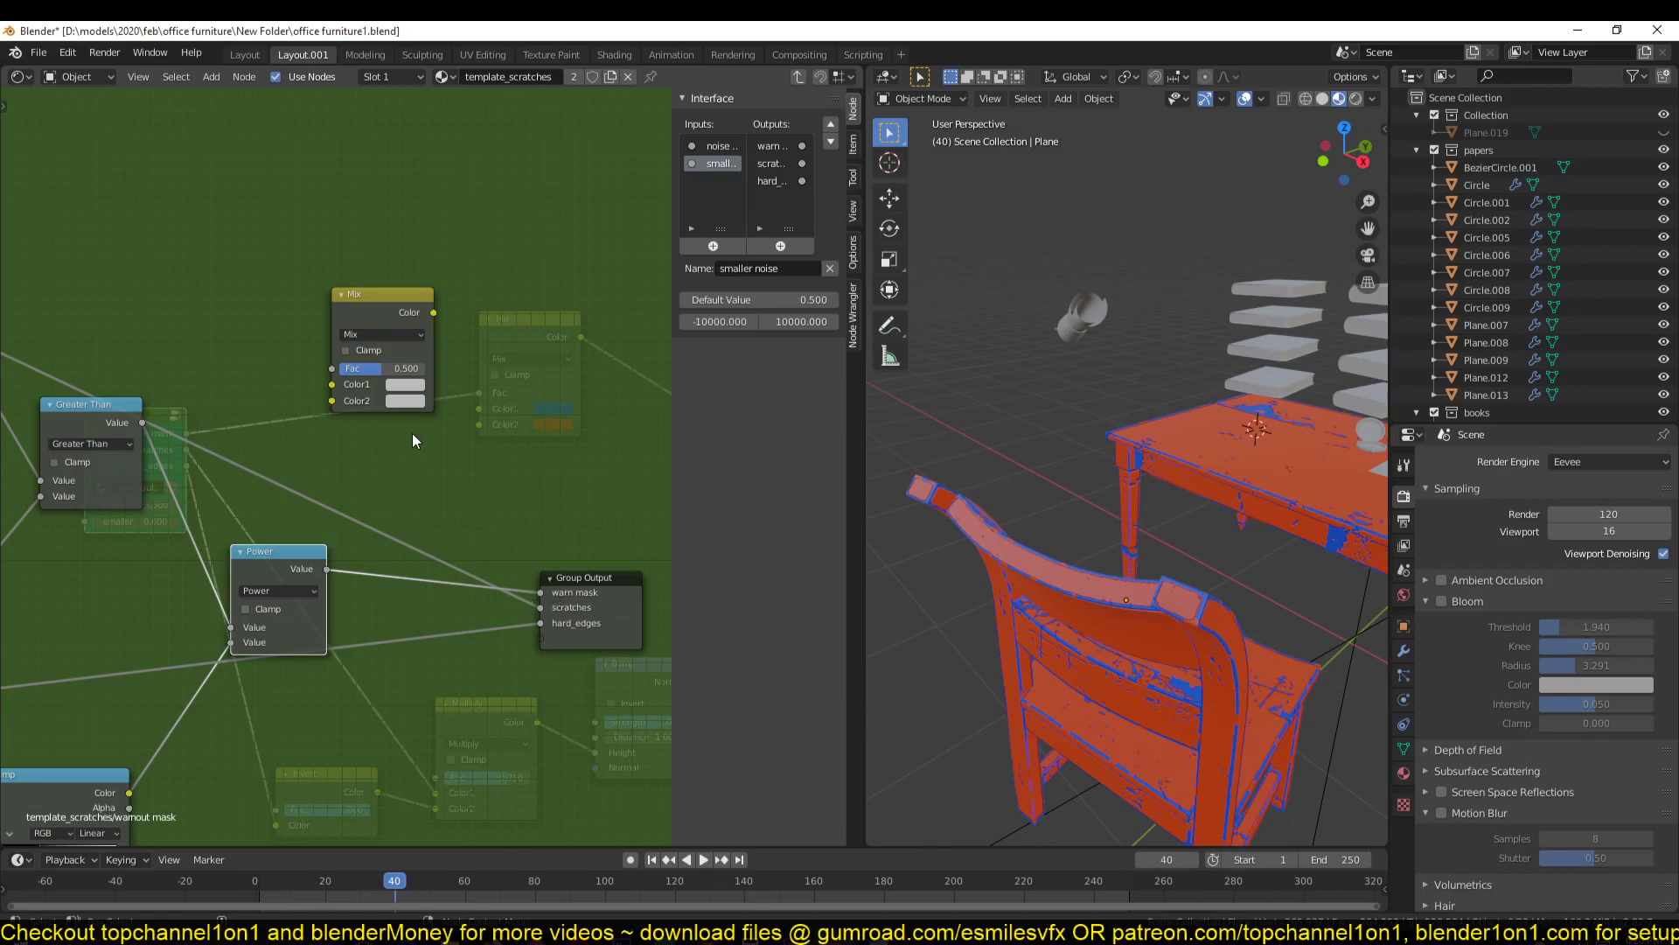
left_click(384, 304)
left_click_drag(327, 570, 332, 368)
mouse_move(397, 303)
left_mouse_down()
mouse_move(460, 397)
mouse_move(541, 593)
left_mouse_up()
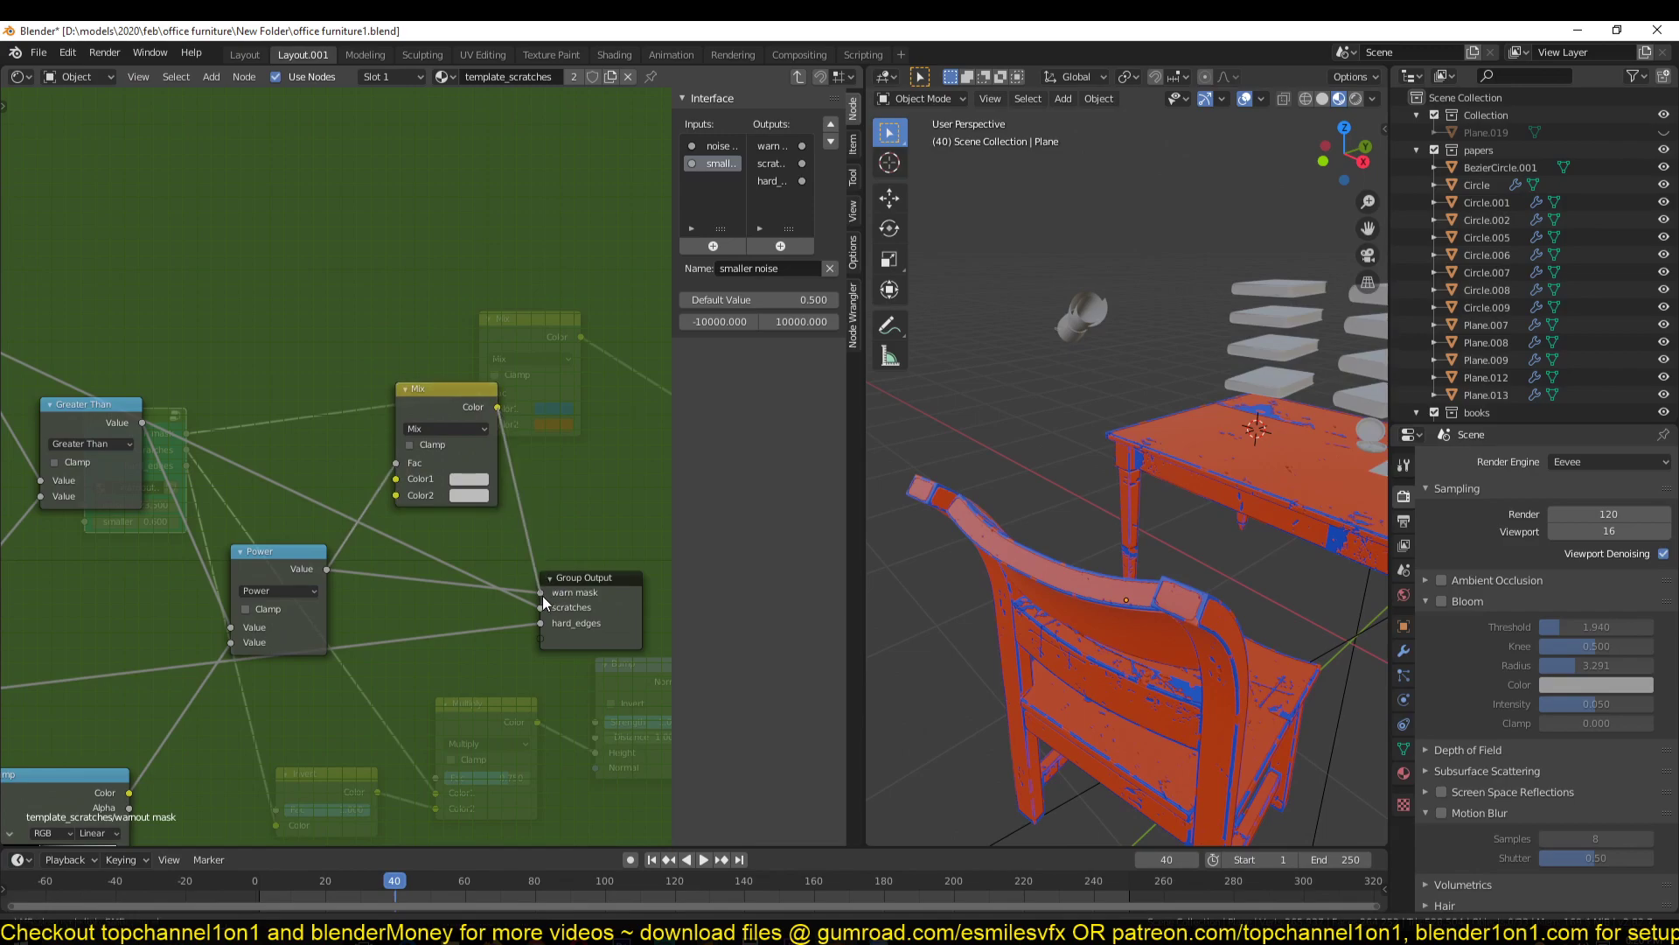
Set the group's Mix node colors to red for Color1 and cyan blue for Color2
left_click(470, 494)
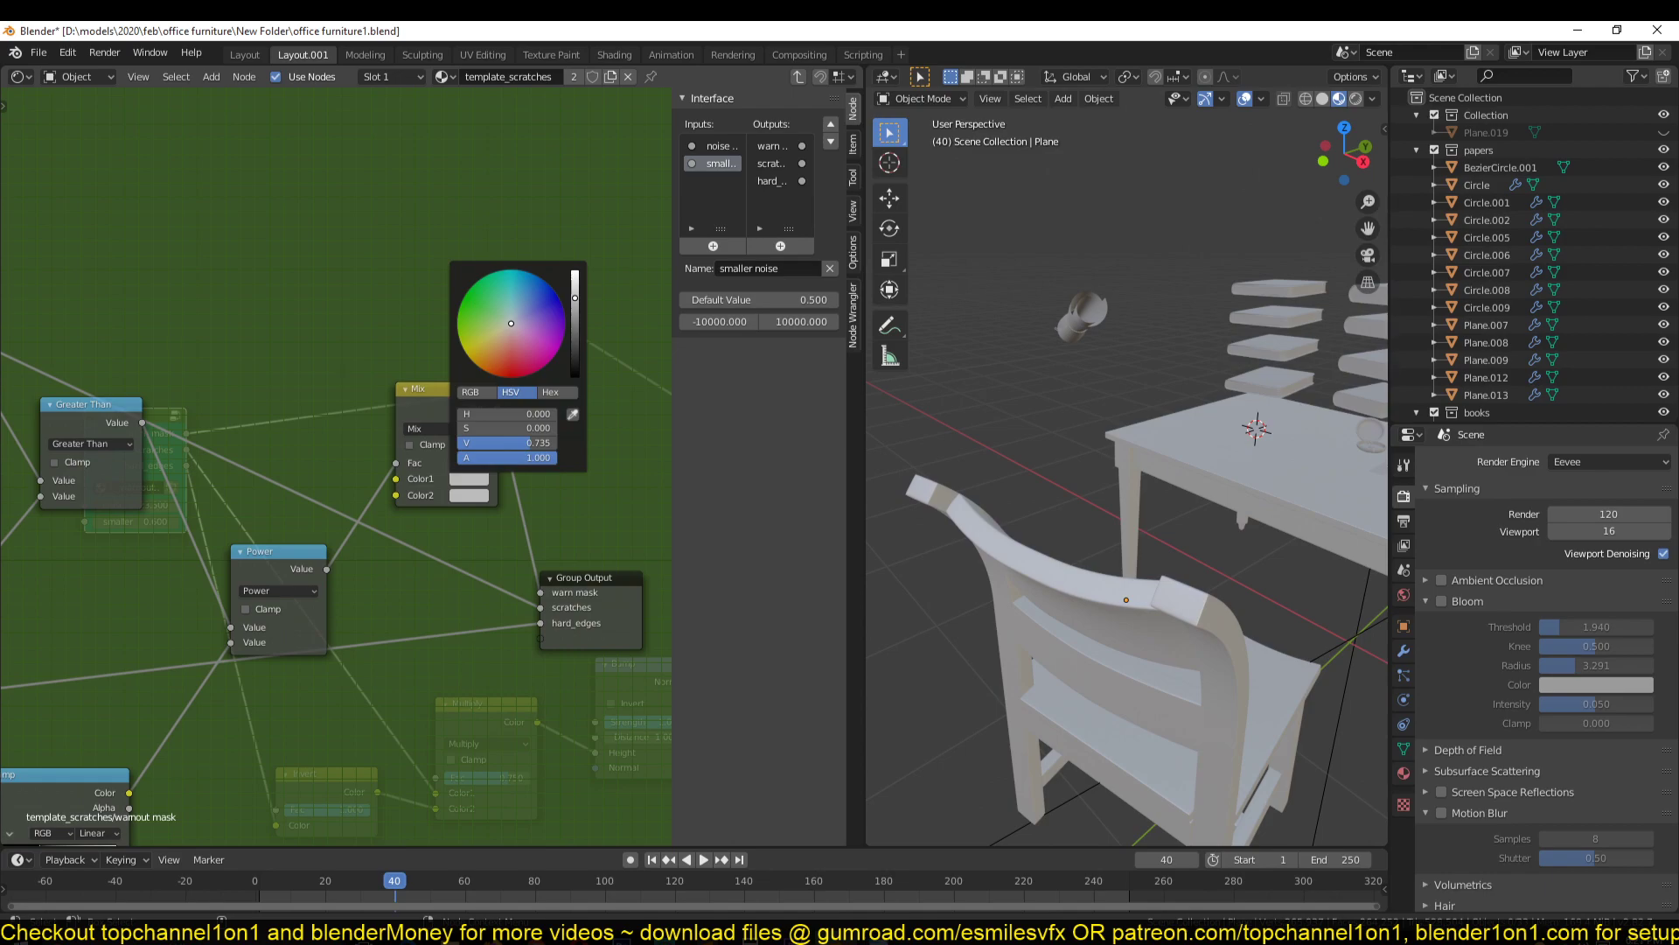
left_click(512, 357)
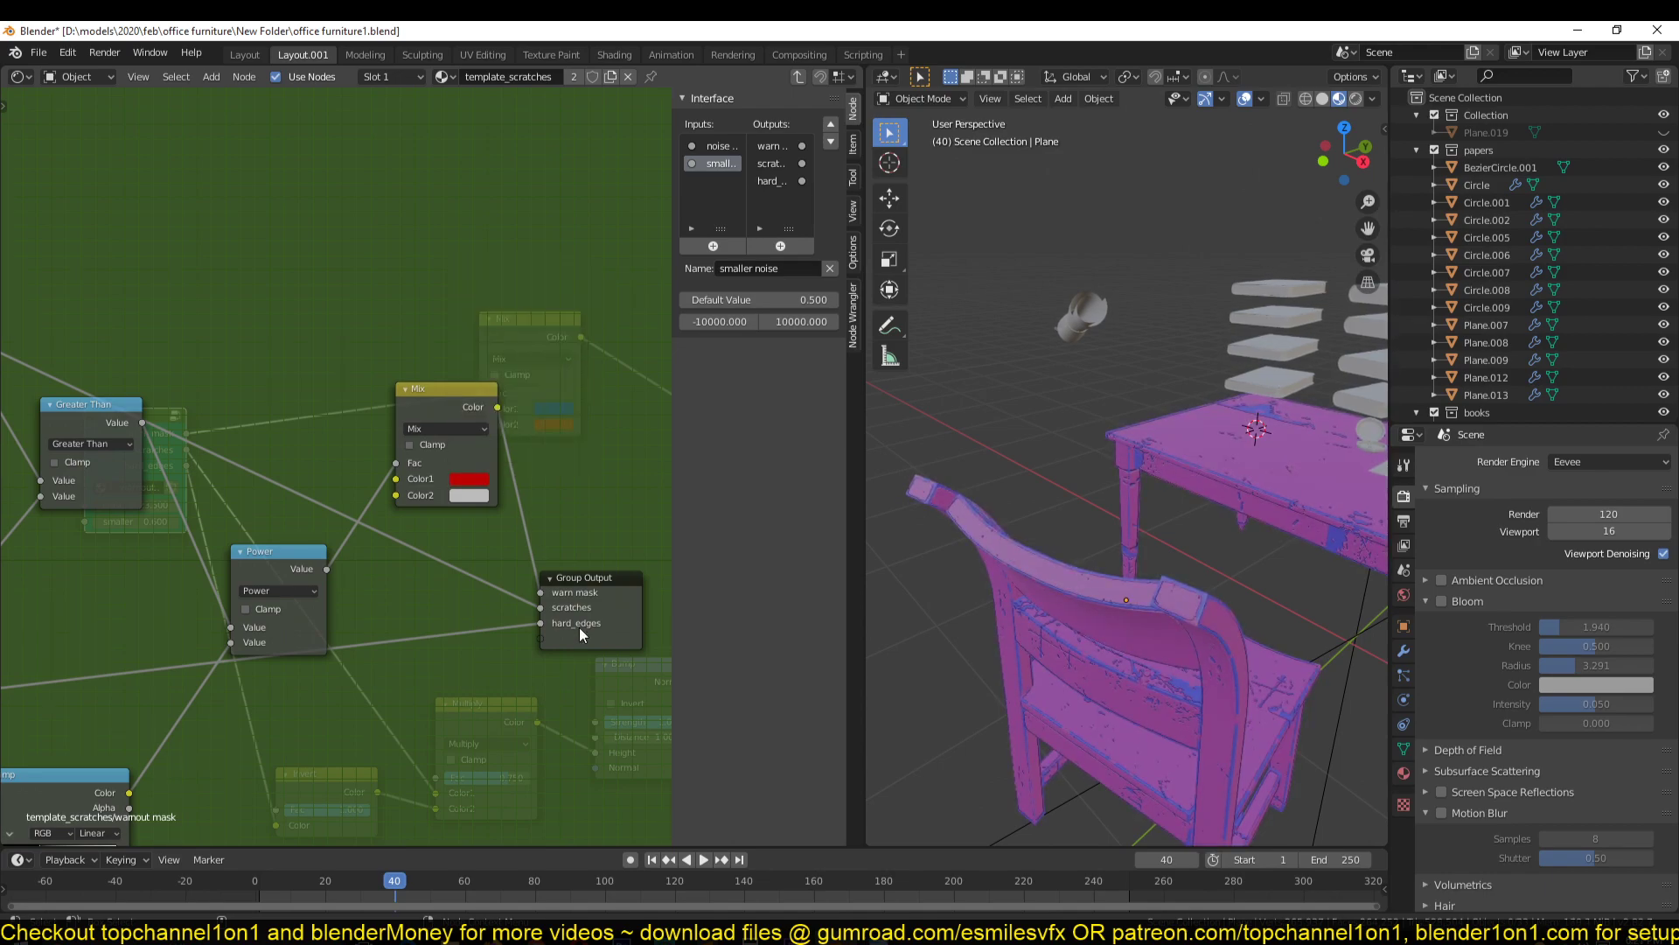
left_click(477, 496)
mouse_move(533, 322)
left_mouse_down()
mouse_move(527, 287)
mouse_move(499, 392)
left_mouse_up()
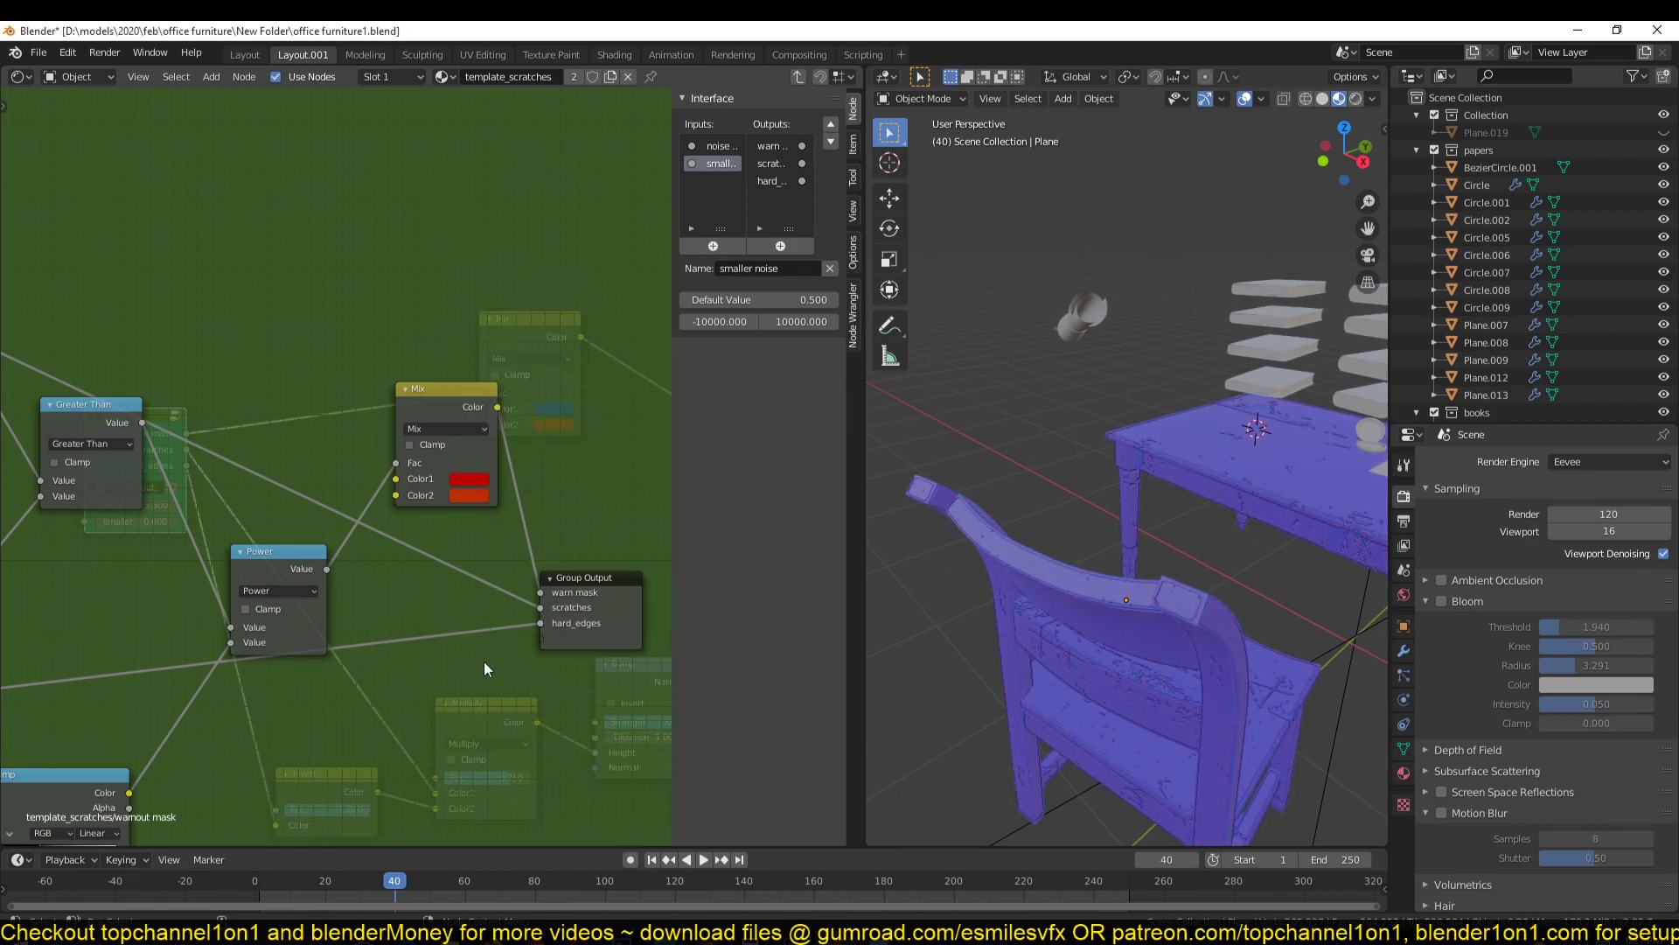
left_click(465, 479)
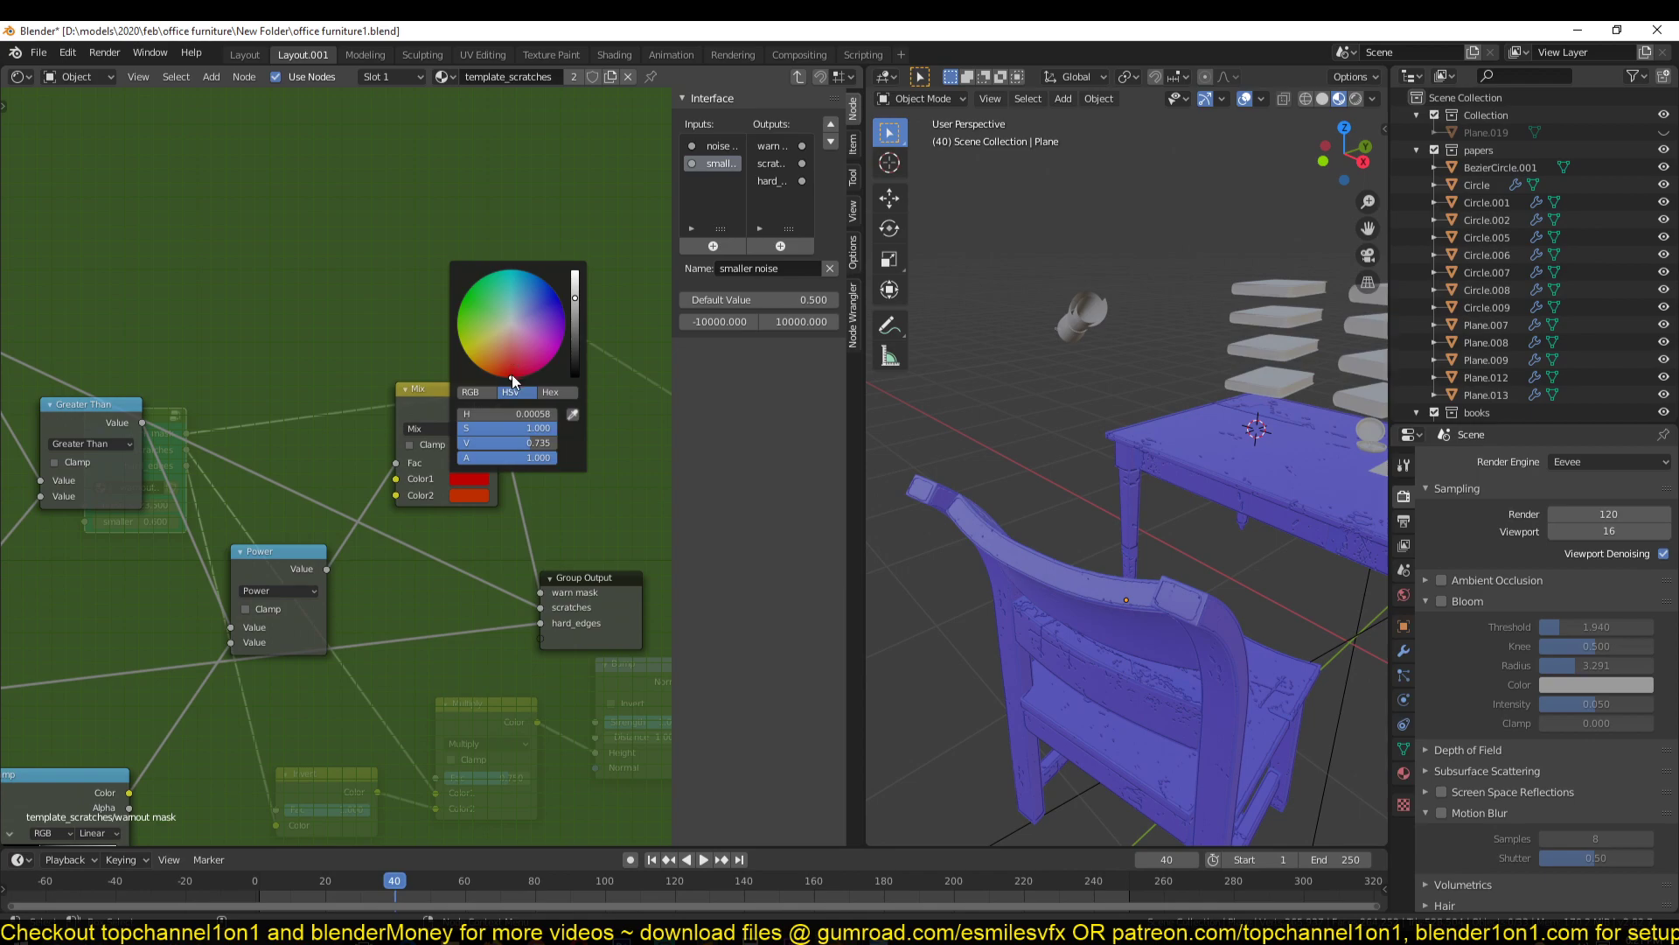
left_click(474, 496)
left_click_drag(507, 336, 522, 286)
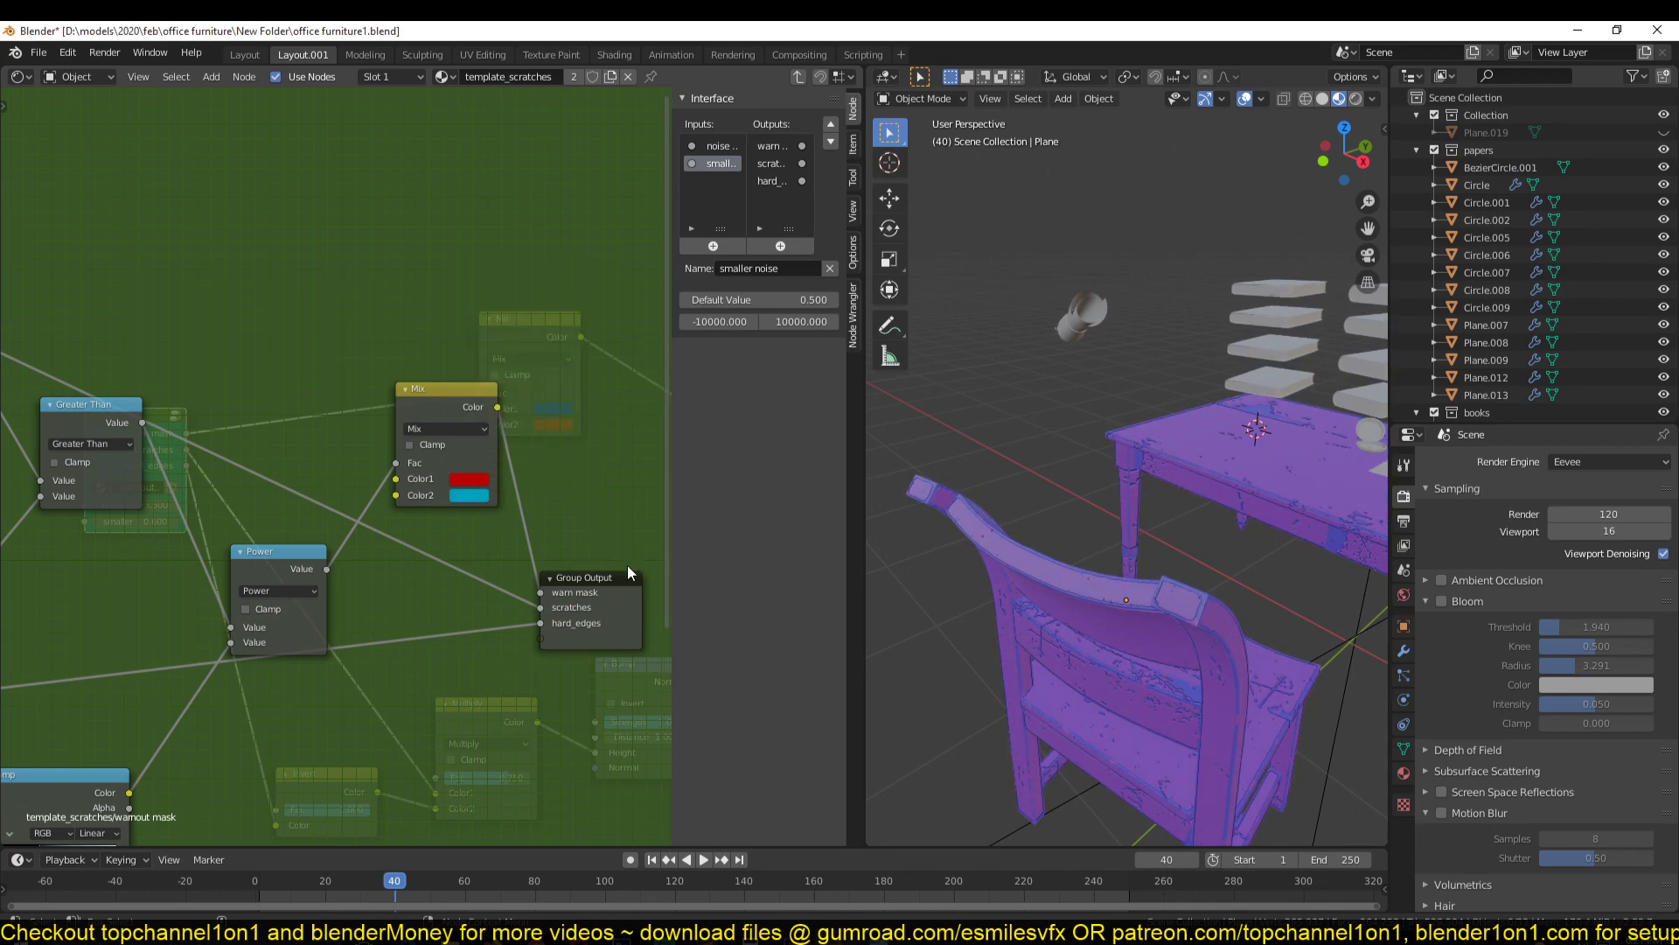
Outside the group, connect the warn mask output directly to the Principled BSDF's Base Color and delete the old Mix node
key("Tab")
scroll(451, 501, "down", 2)
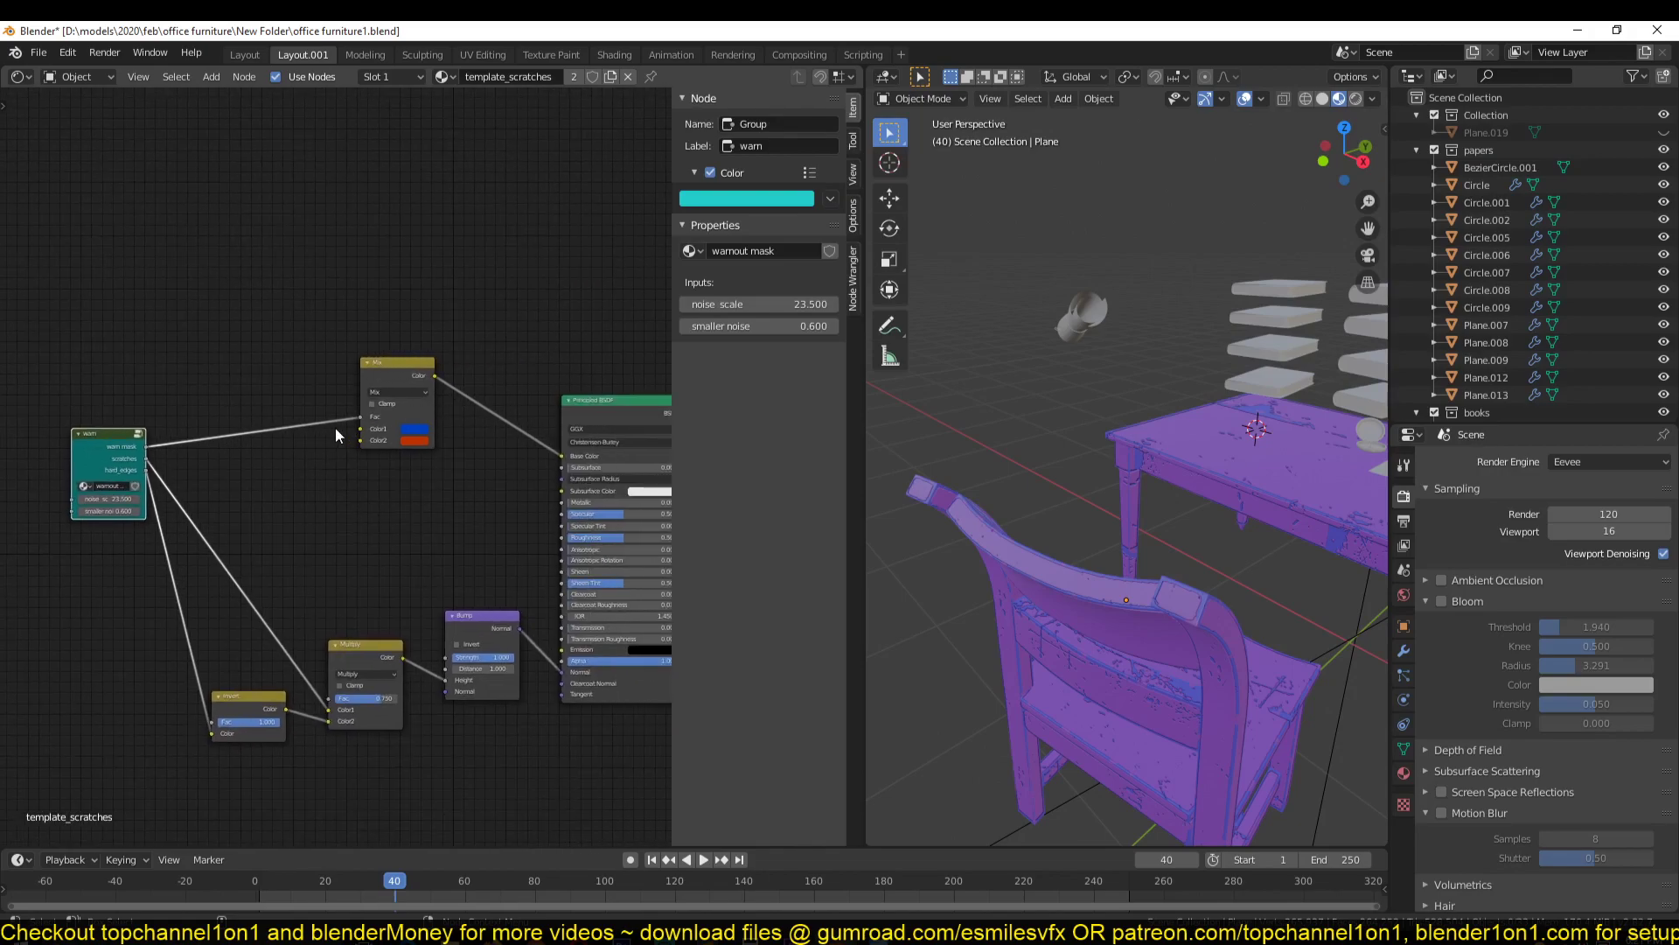
left_click_drag(146, 448, 568, 458)
left_click(408, 373)
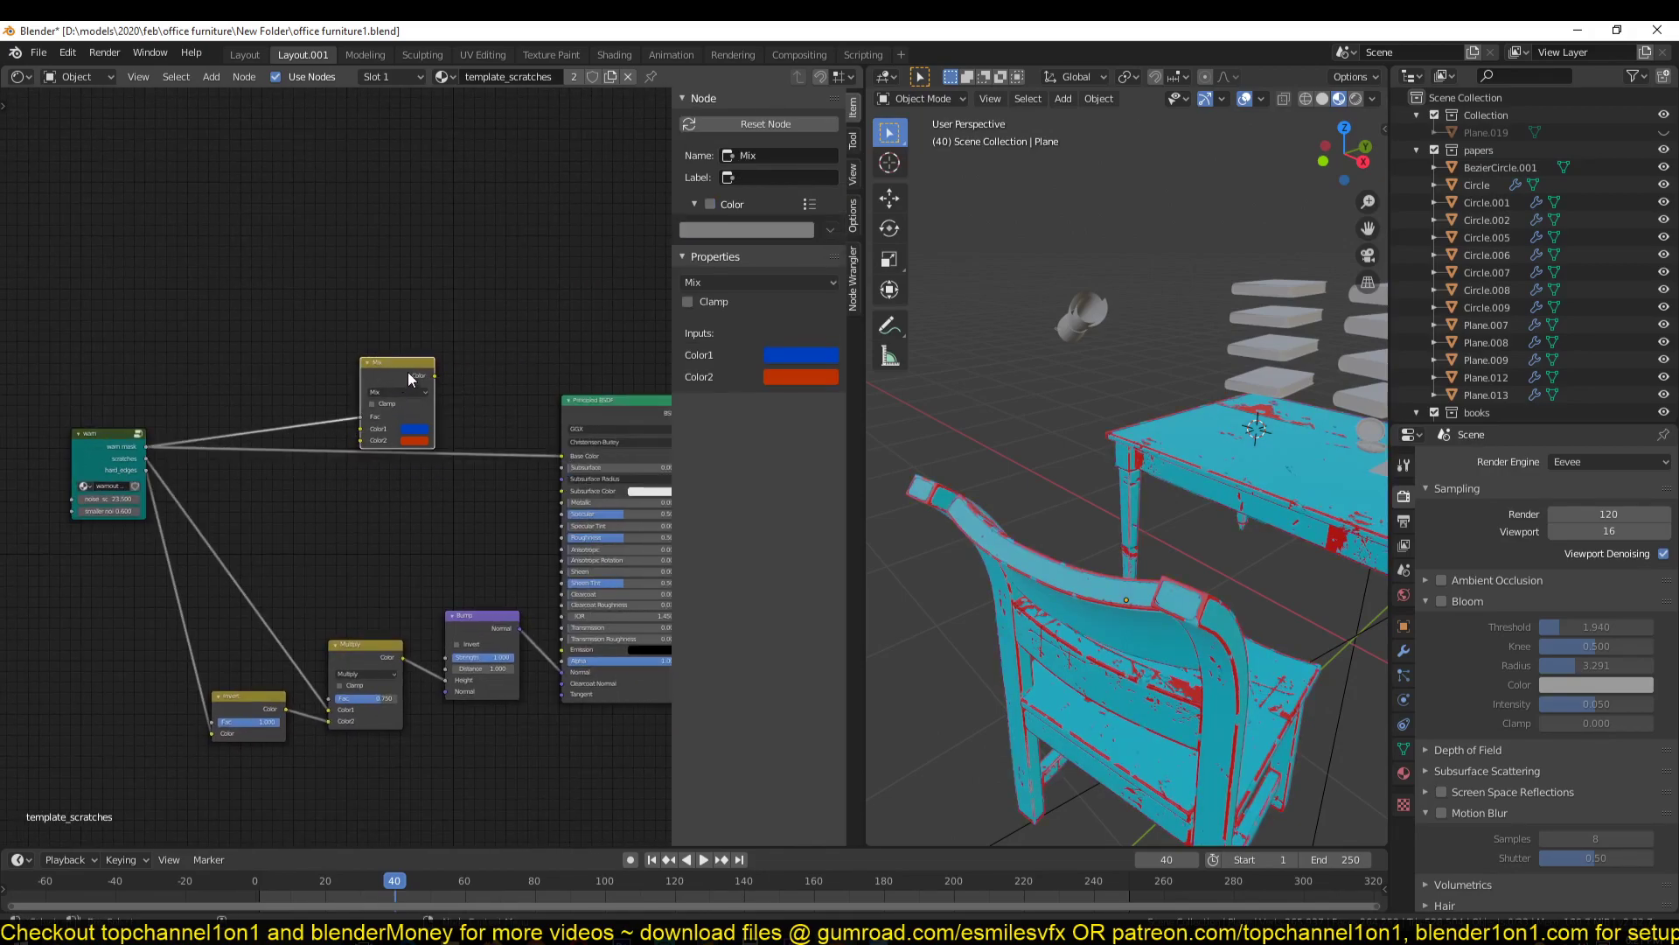
key("x")
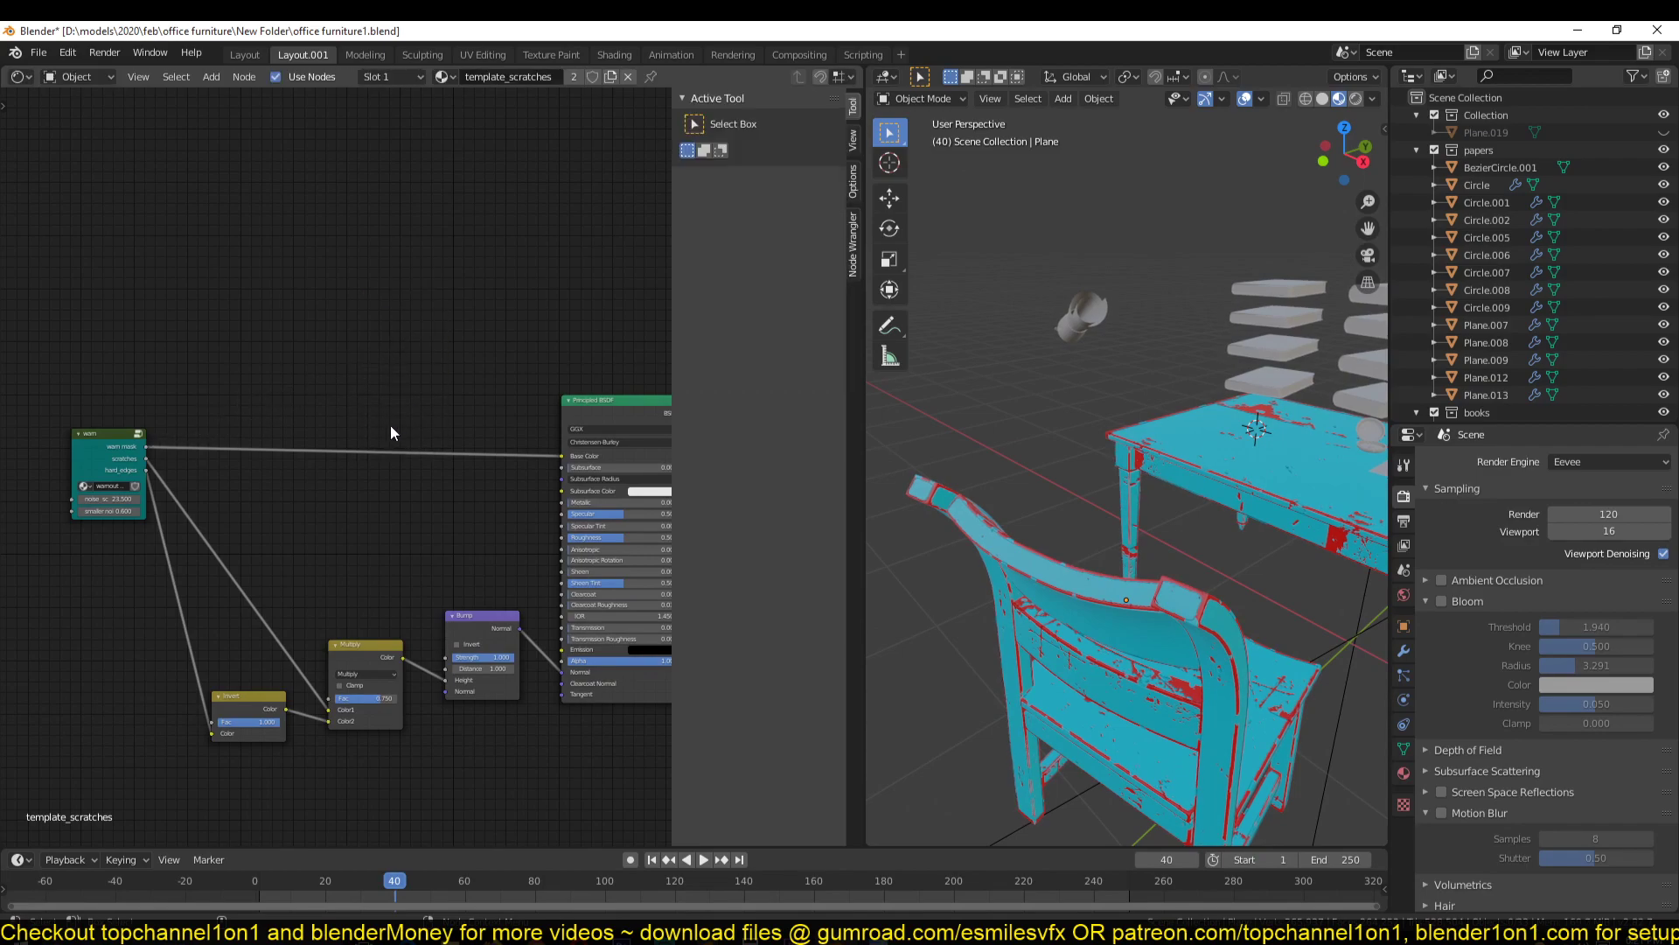
Reopen the warn group, move the Group Output aside and rename the warn mask output as "diffuse"
scroll(341, 442, "up", 1)
left_click(85, 452)
key("Tab")
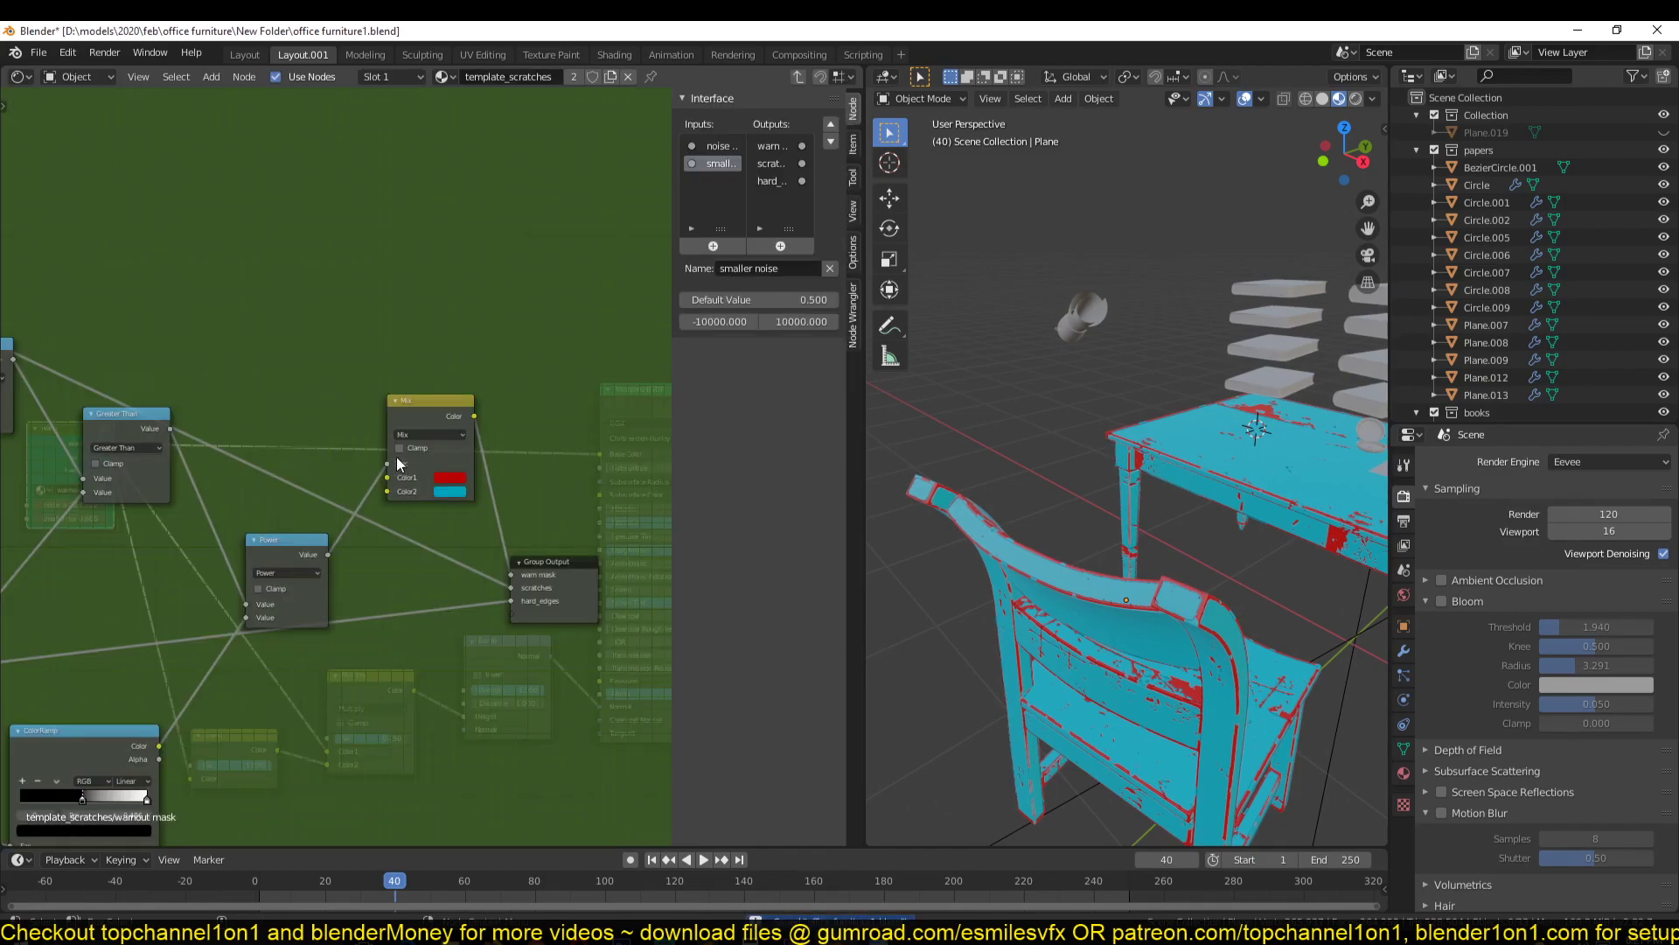
middle_click_drag(473, 592, 397, 612)
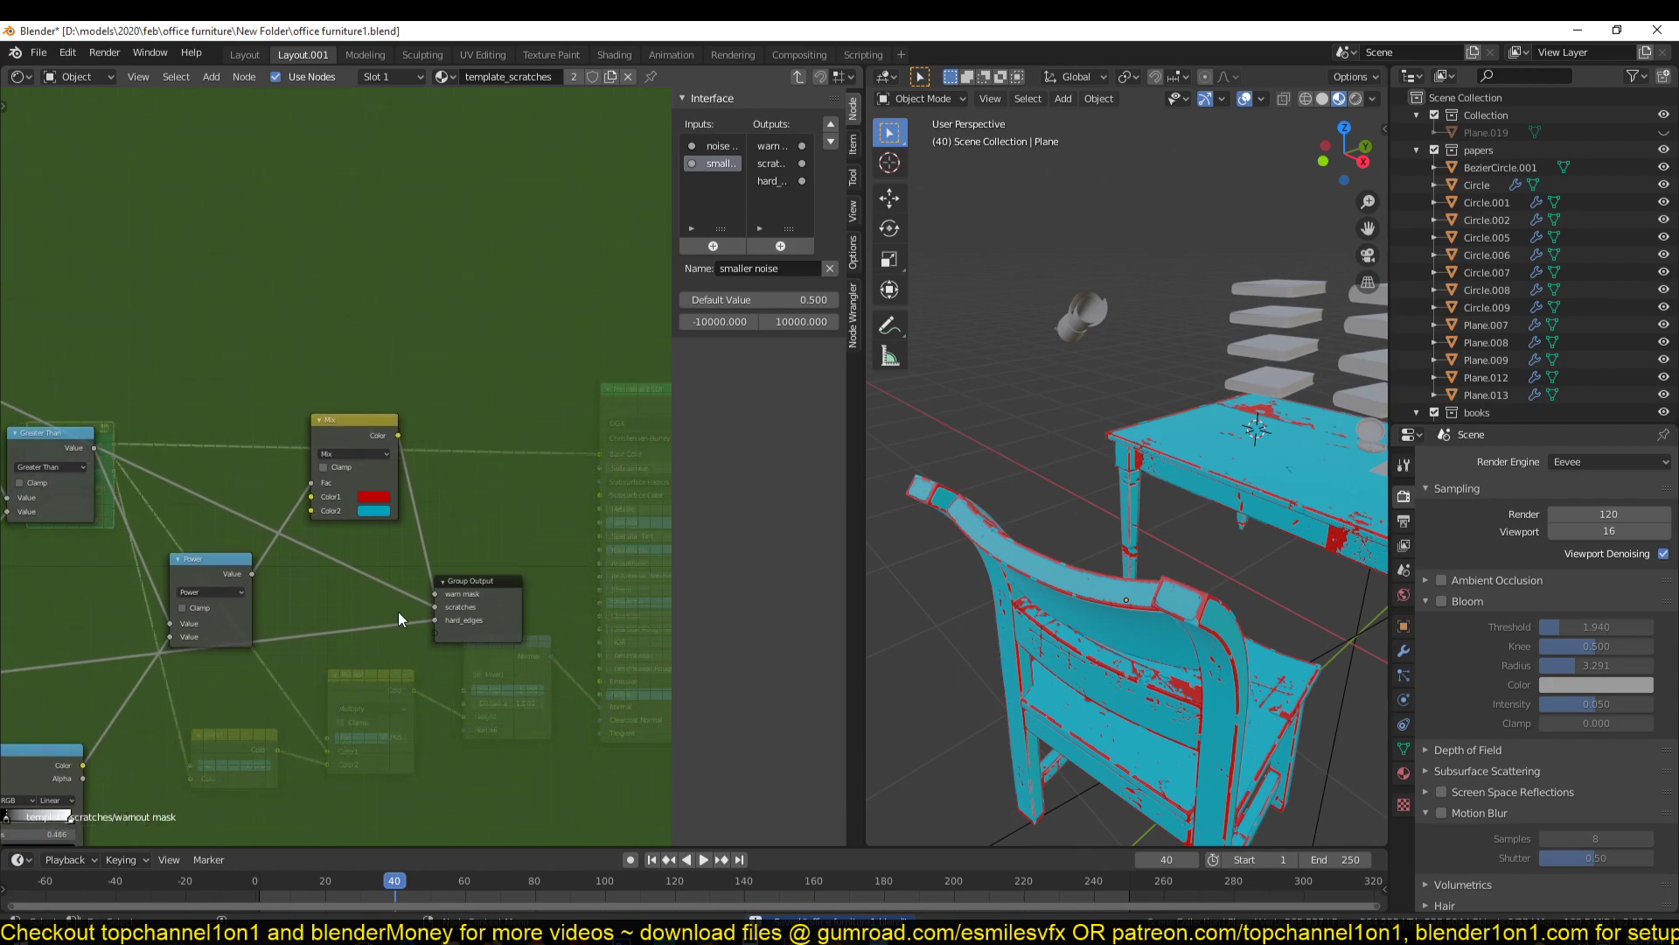
left_click_drag(488, 591, 549, 572)
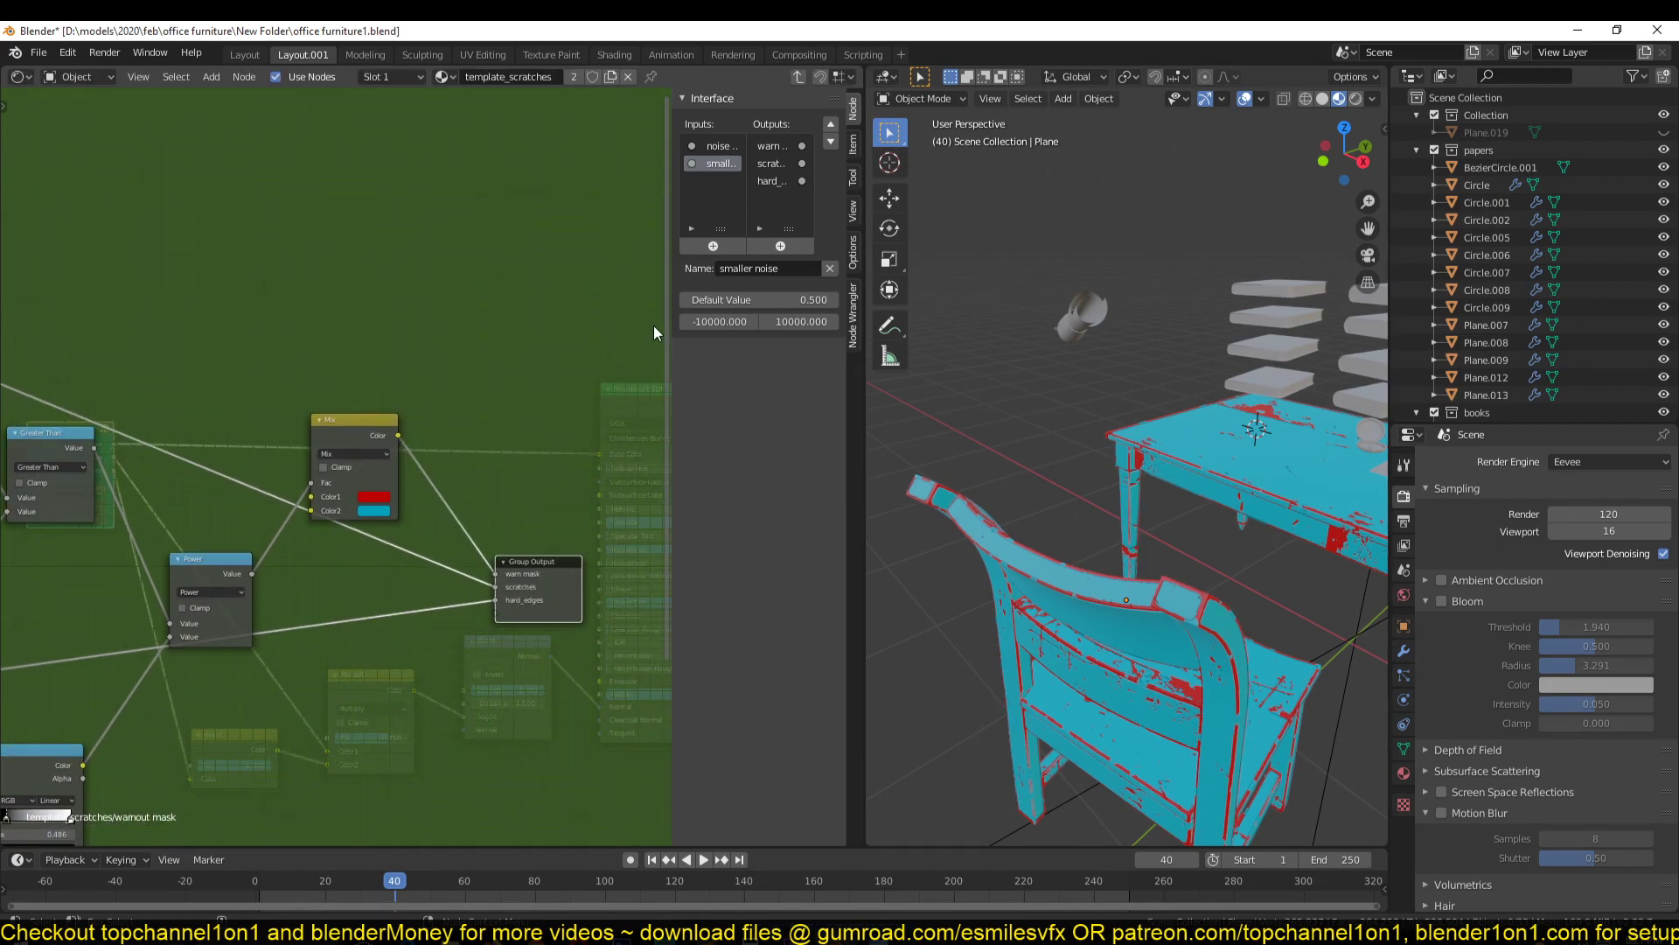
left_click(769, 145)
left_click(770, 268)
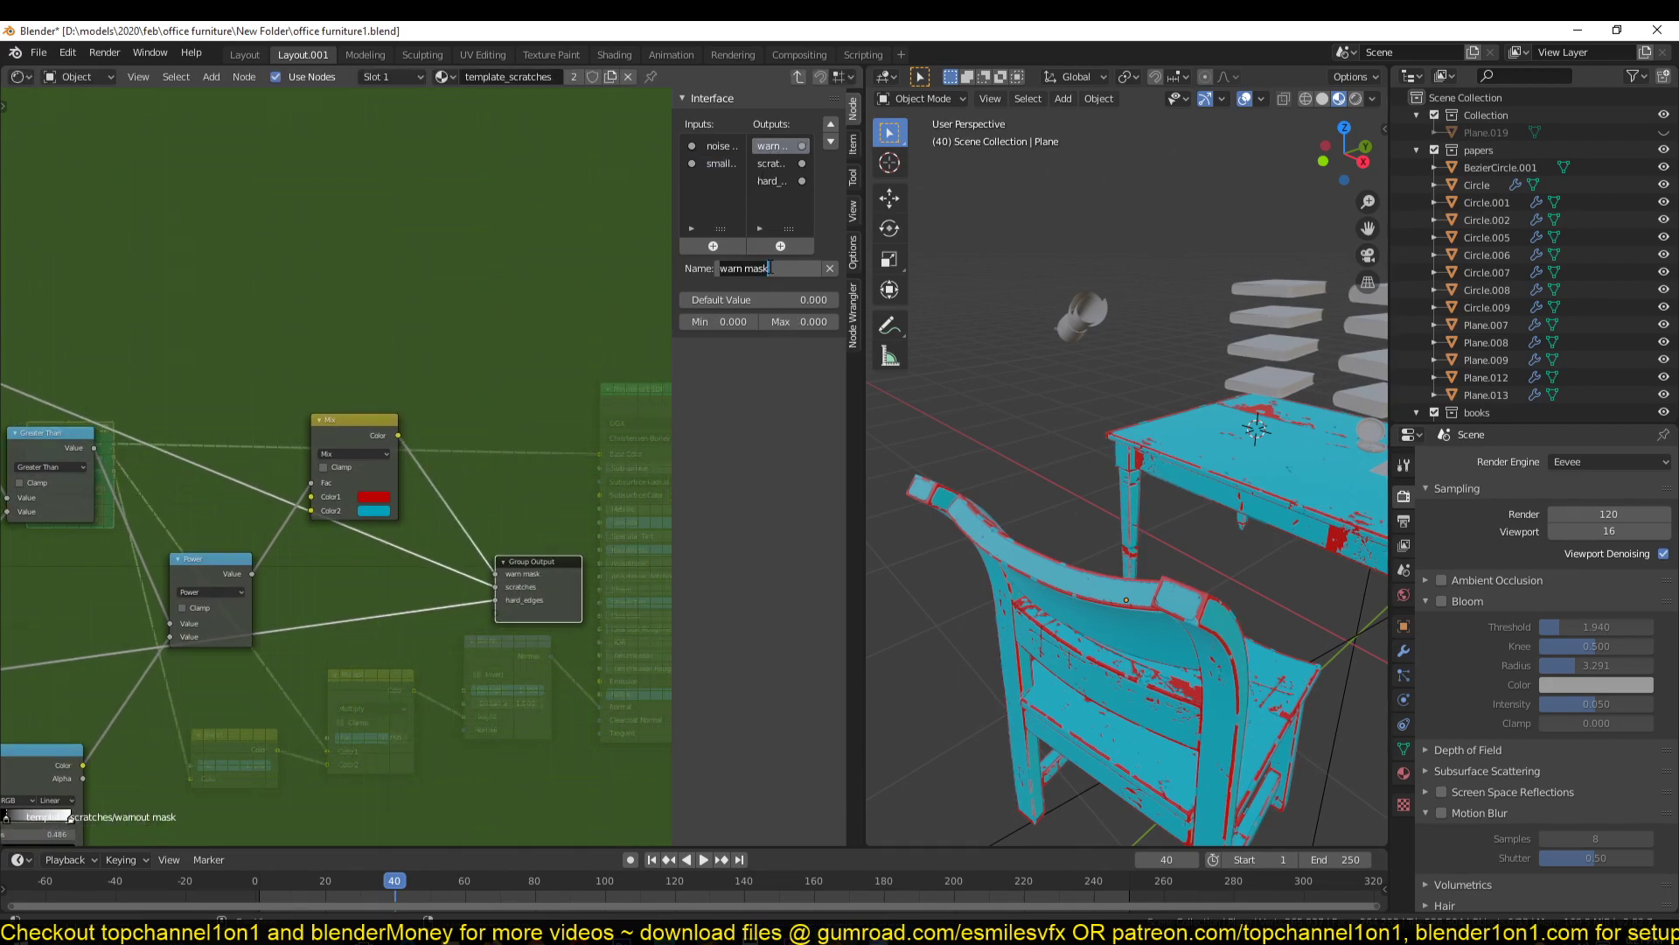
type("diffuse")
key("Return")
key("Tab")
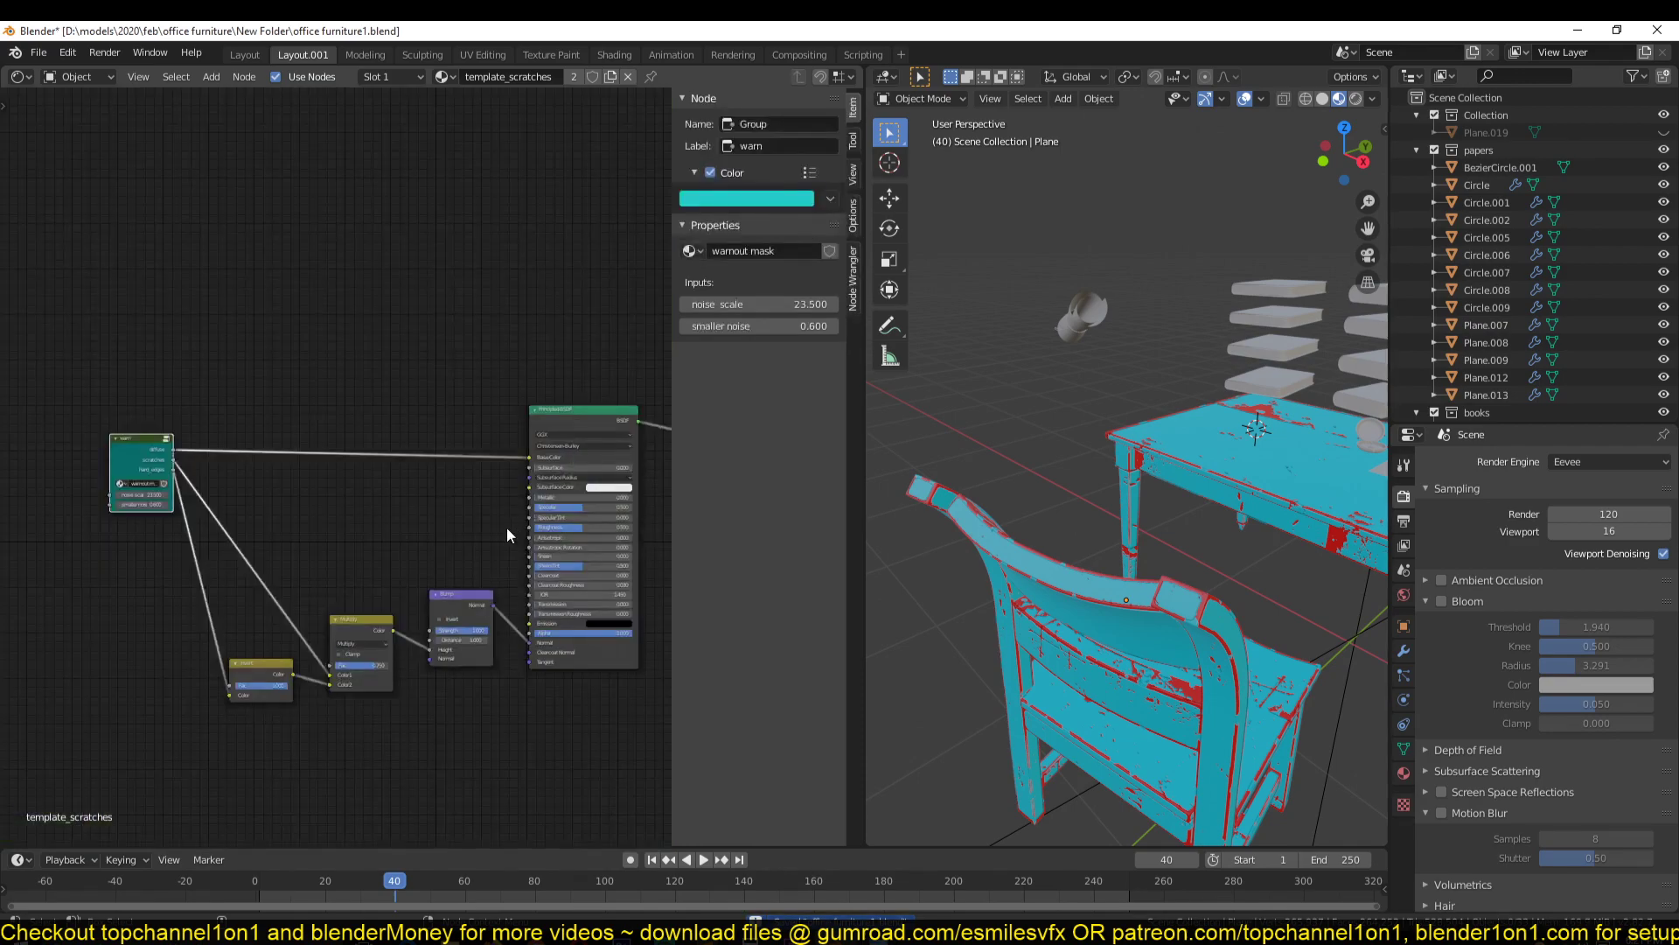
Inspect the warn node's sockets and the cyan and red paint on the chair
middle_click_drag(330, 486, 371, 513)
scroll(371, 512, "up", 4)
middle_click_drag(188, 506, 425, 538)
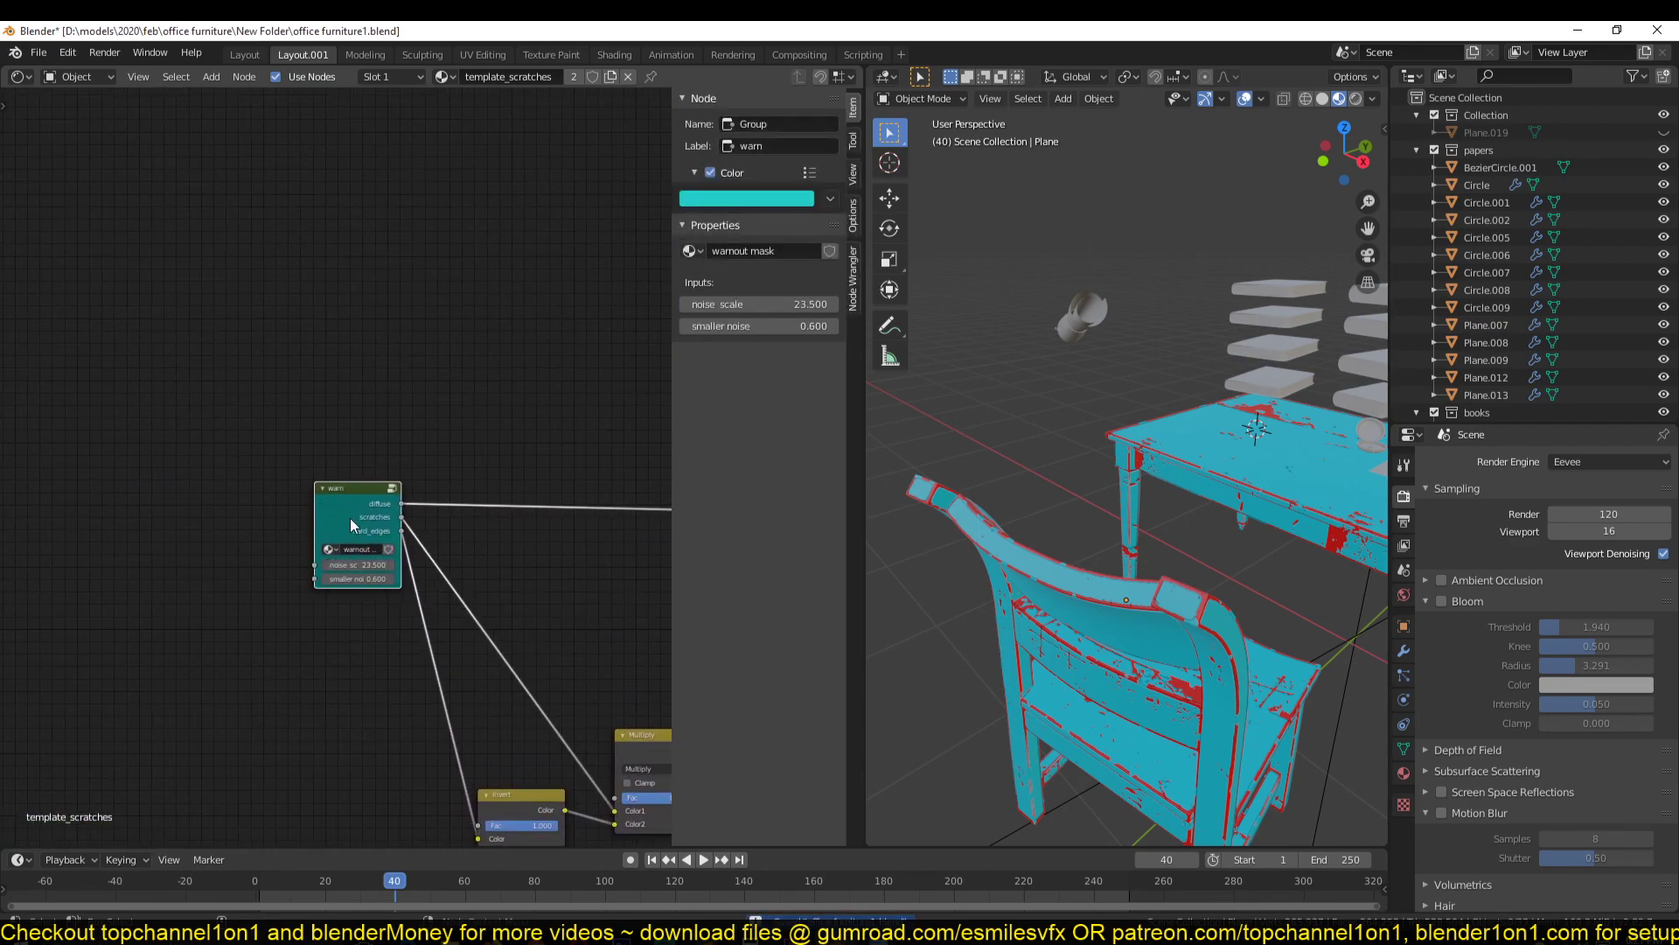
scroll(345, 523, "up", 5)
middle_click_drag(1258, 571, 1241, 288)
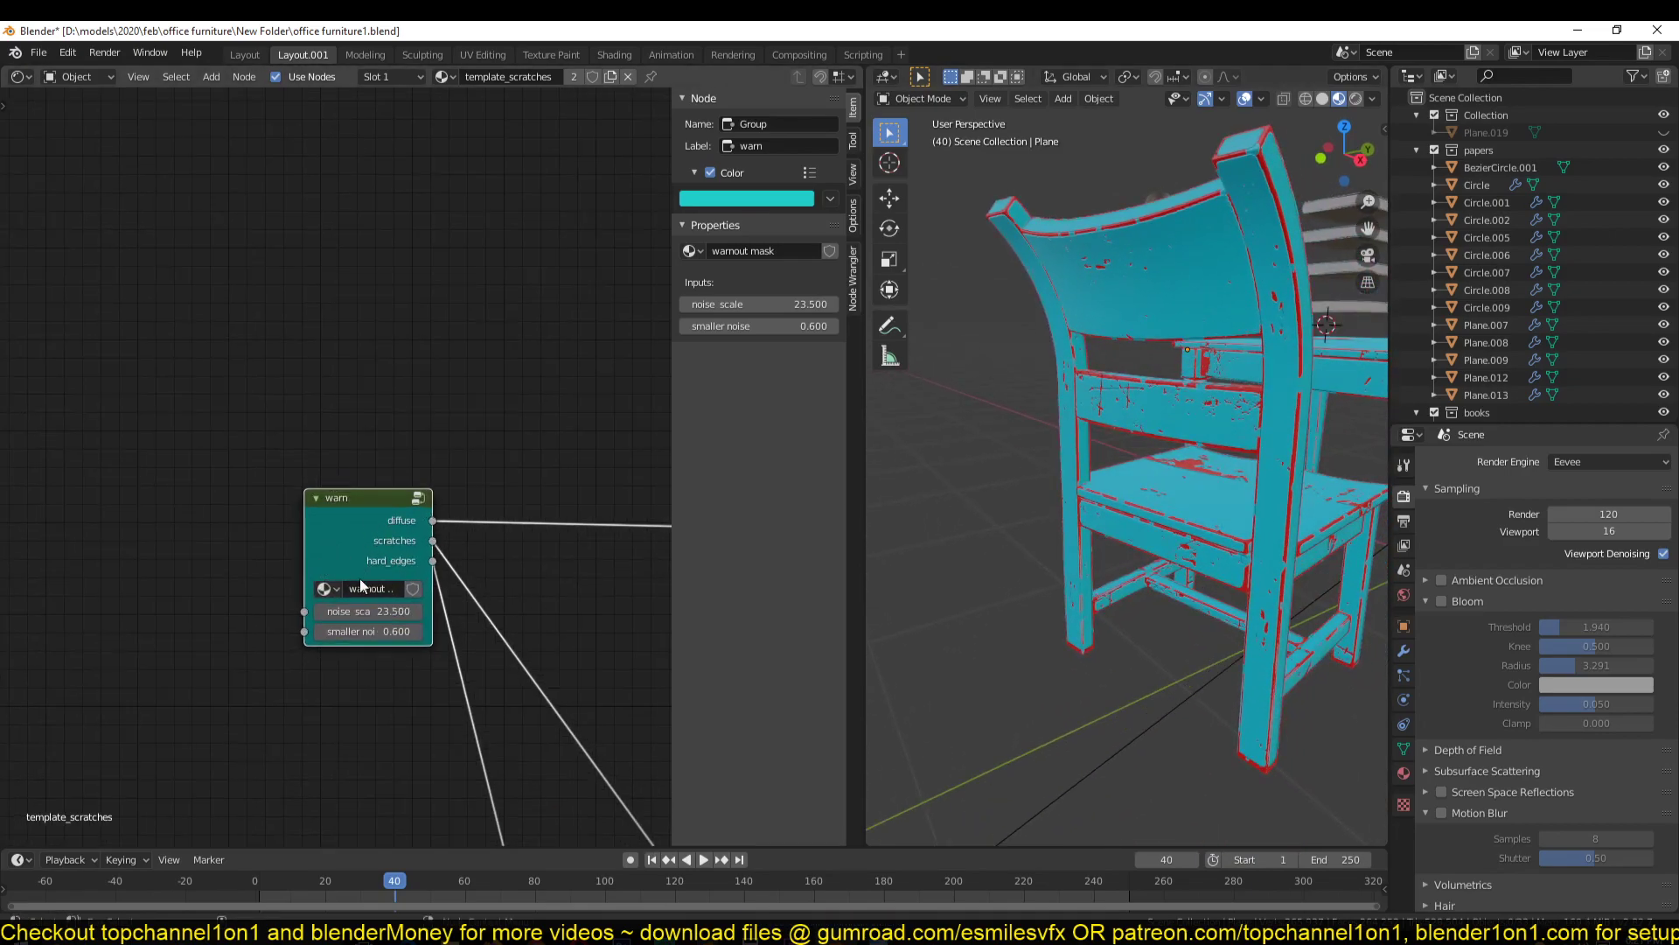
Reopen the warn group, maximize the node editor and reposition the Group Input and Mix nodes
key("Tab")
scroll(375, 516, "down", 5)
middle_click_drag(386, 546, 455, 534)
scroll(417, 538, "down", 5)
middle_click_drag(311, 567, 396, 550)
scroll(426, 539, "up", 4)
left_click_drag(120, 638, 96, 587)
middle_click_drag(378, 533, 326, 522)
middle_click_drag(577, 416, 574, 416)
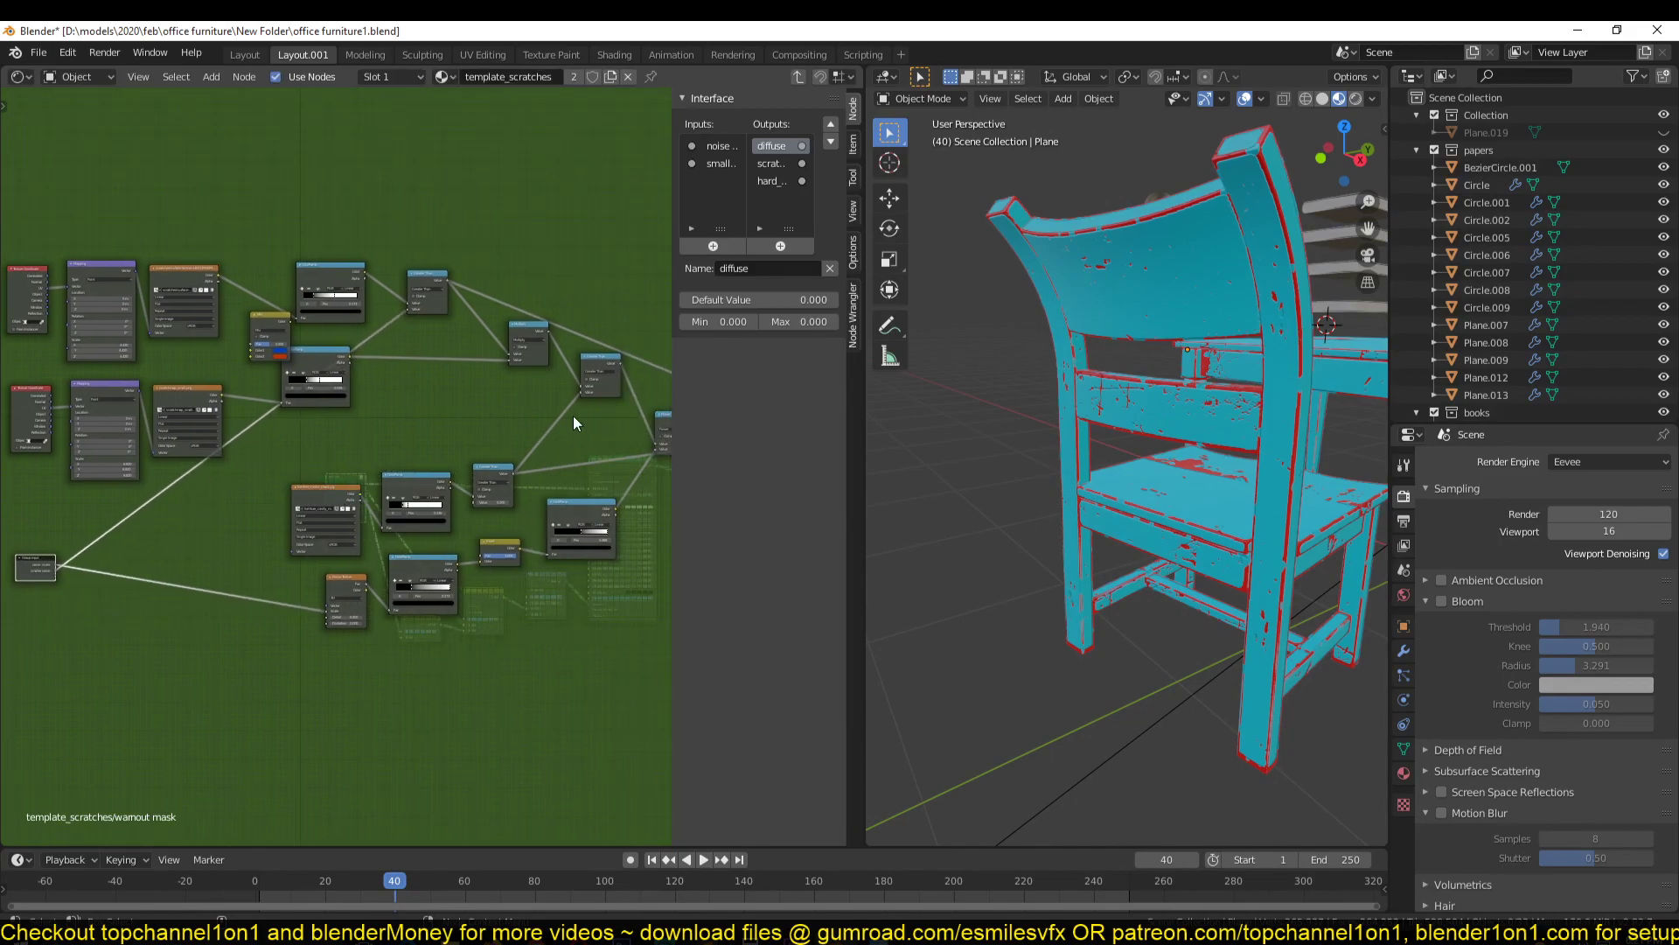
key("ctrl+space")
scroll(843, 580, "up", 2)
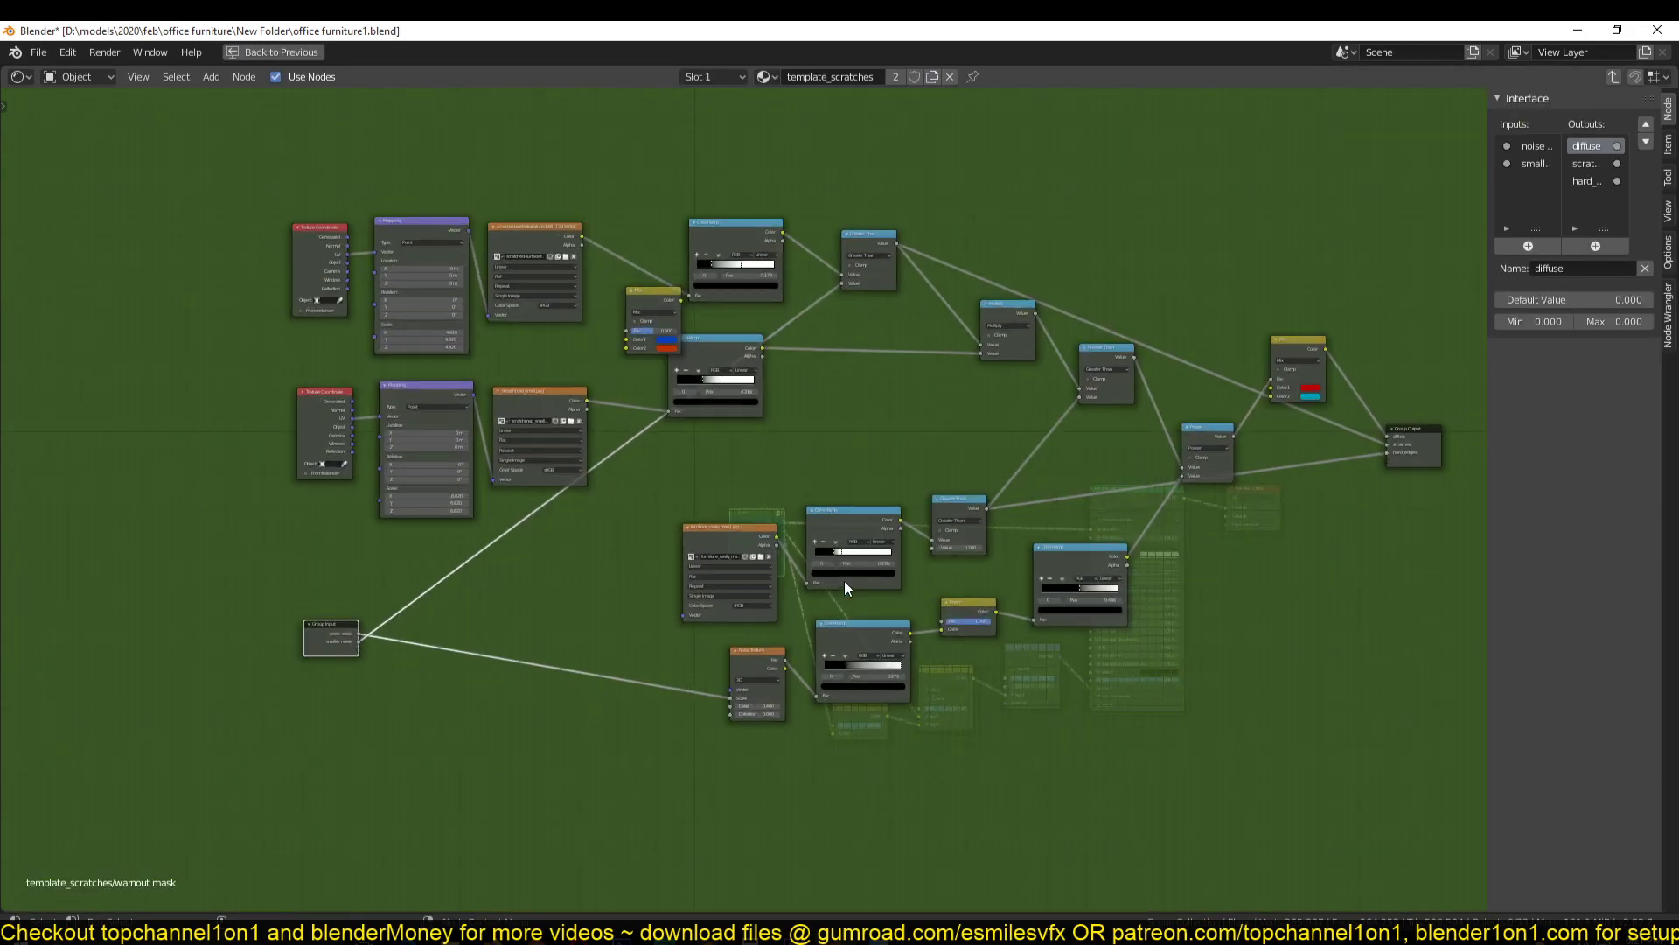
scroll(1218, 428, "up", 1)
left_click_drag(1368, 369, 1388, 342)
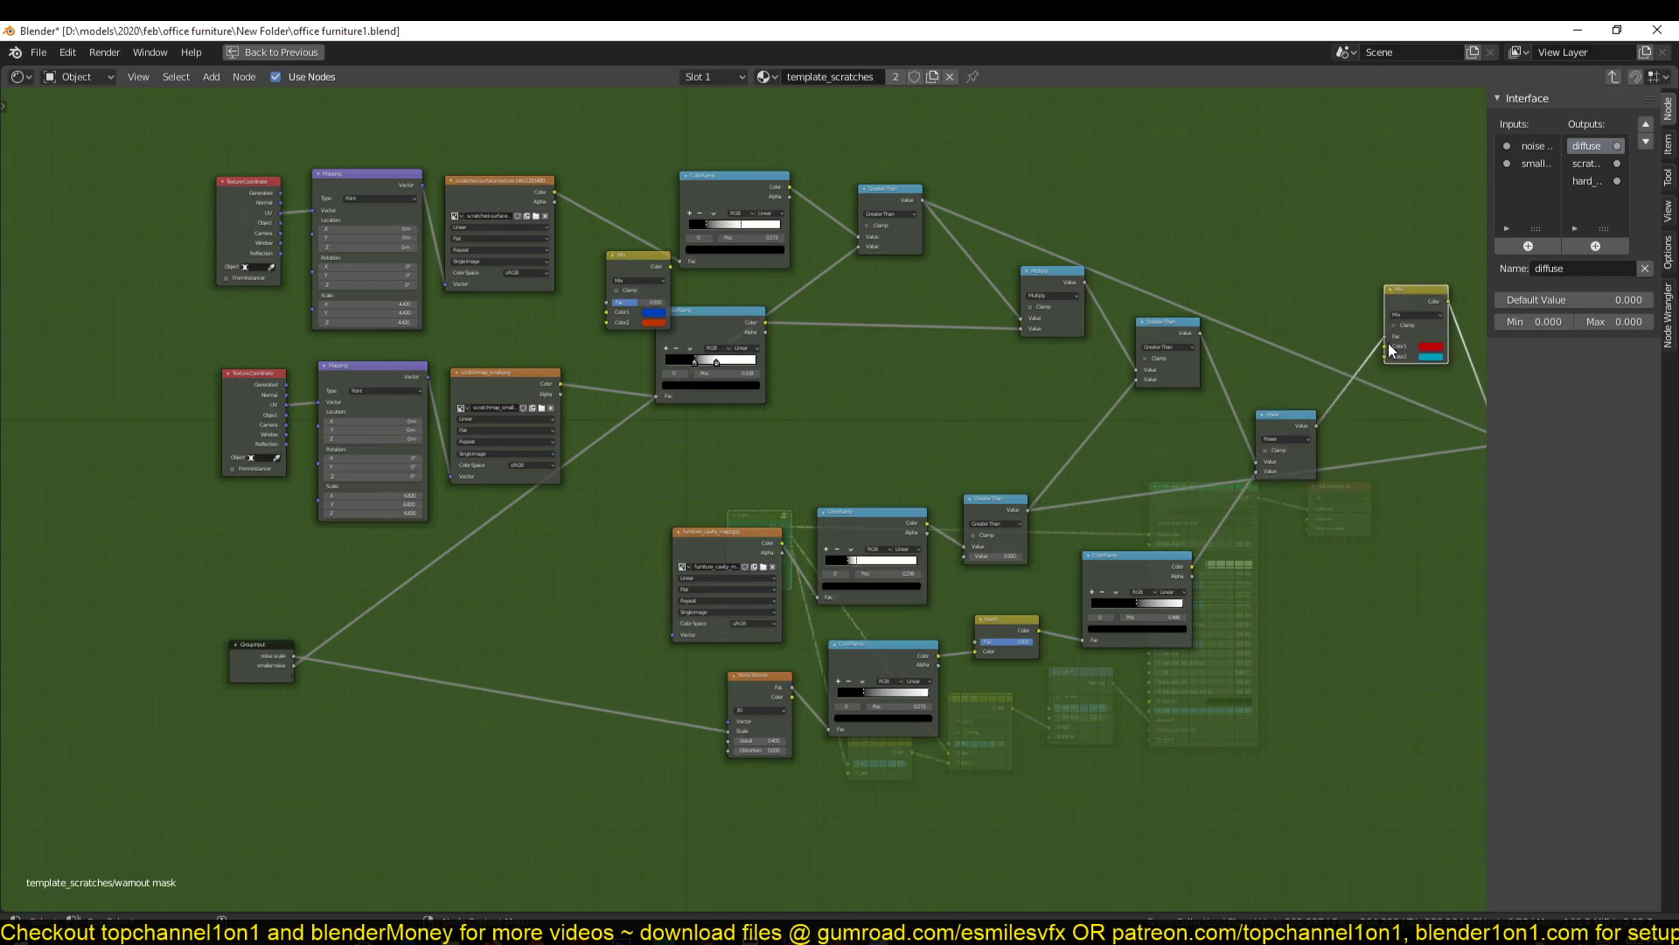
Expose the Mix node's Color1 and Color2 as warn group inputs, leave the group and save the file
left_click_drag(1385, 348, 292, 675)
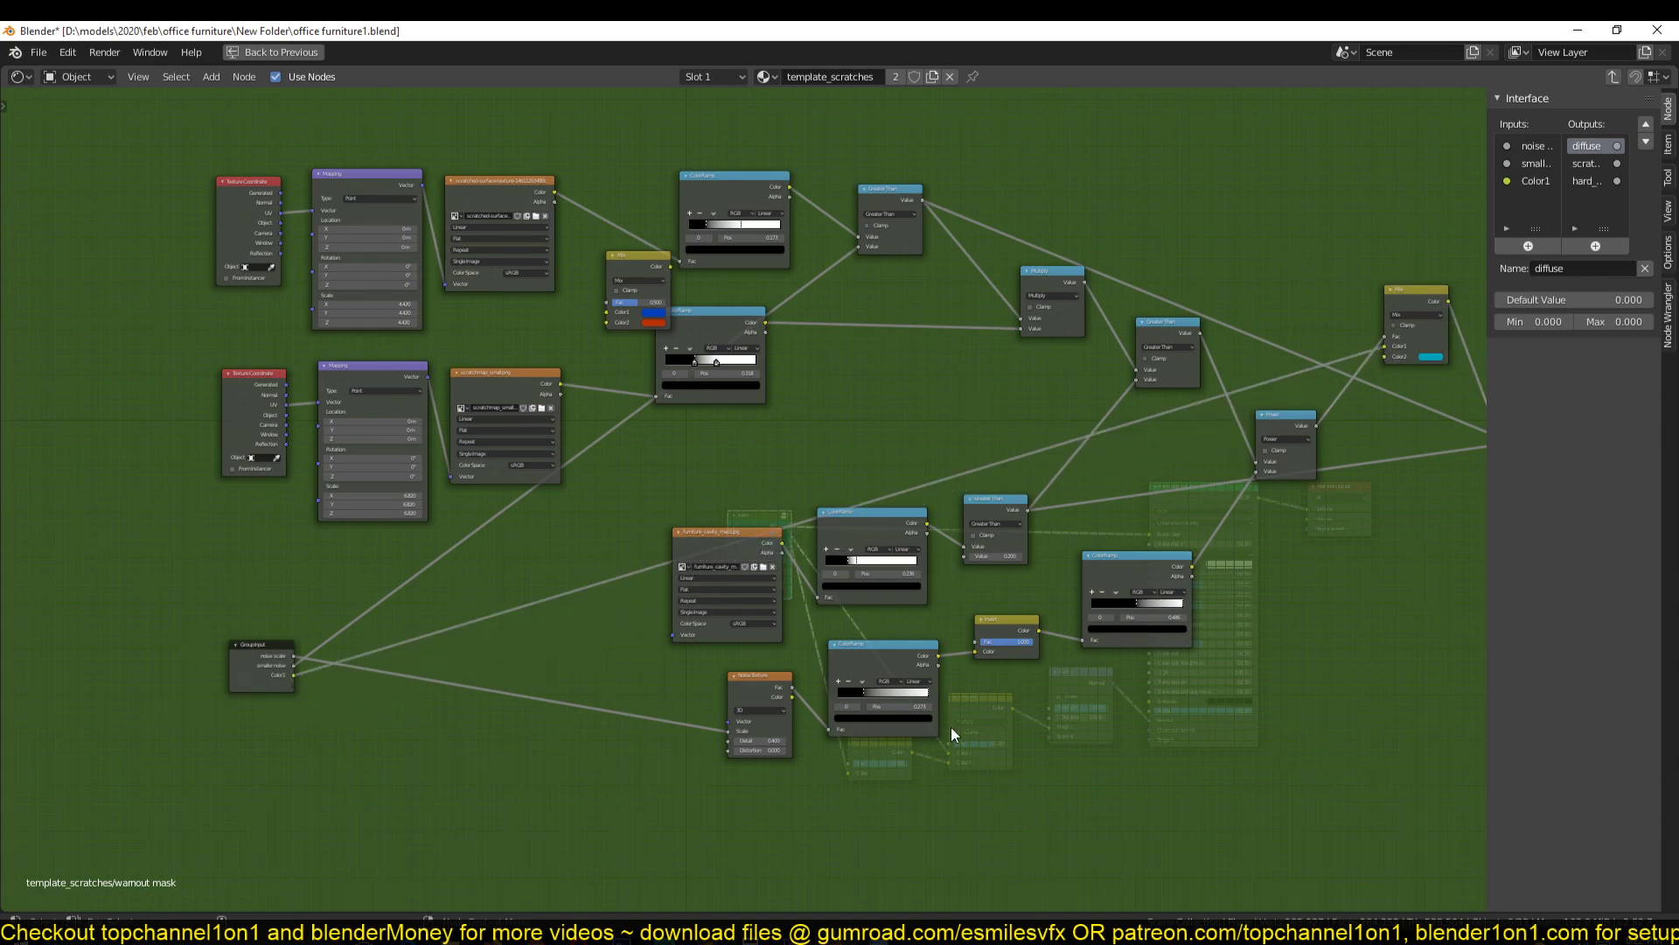
left_click_drag(1384, 357, 293, 687)
key("Tab")
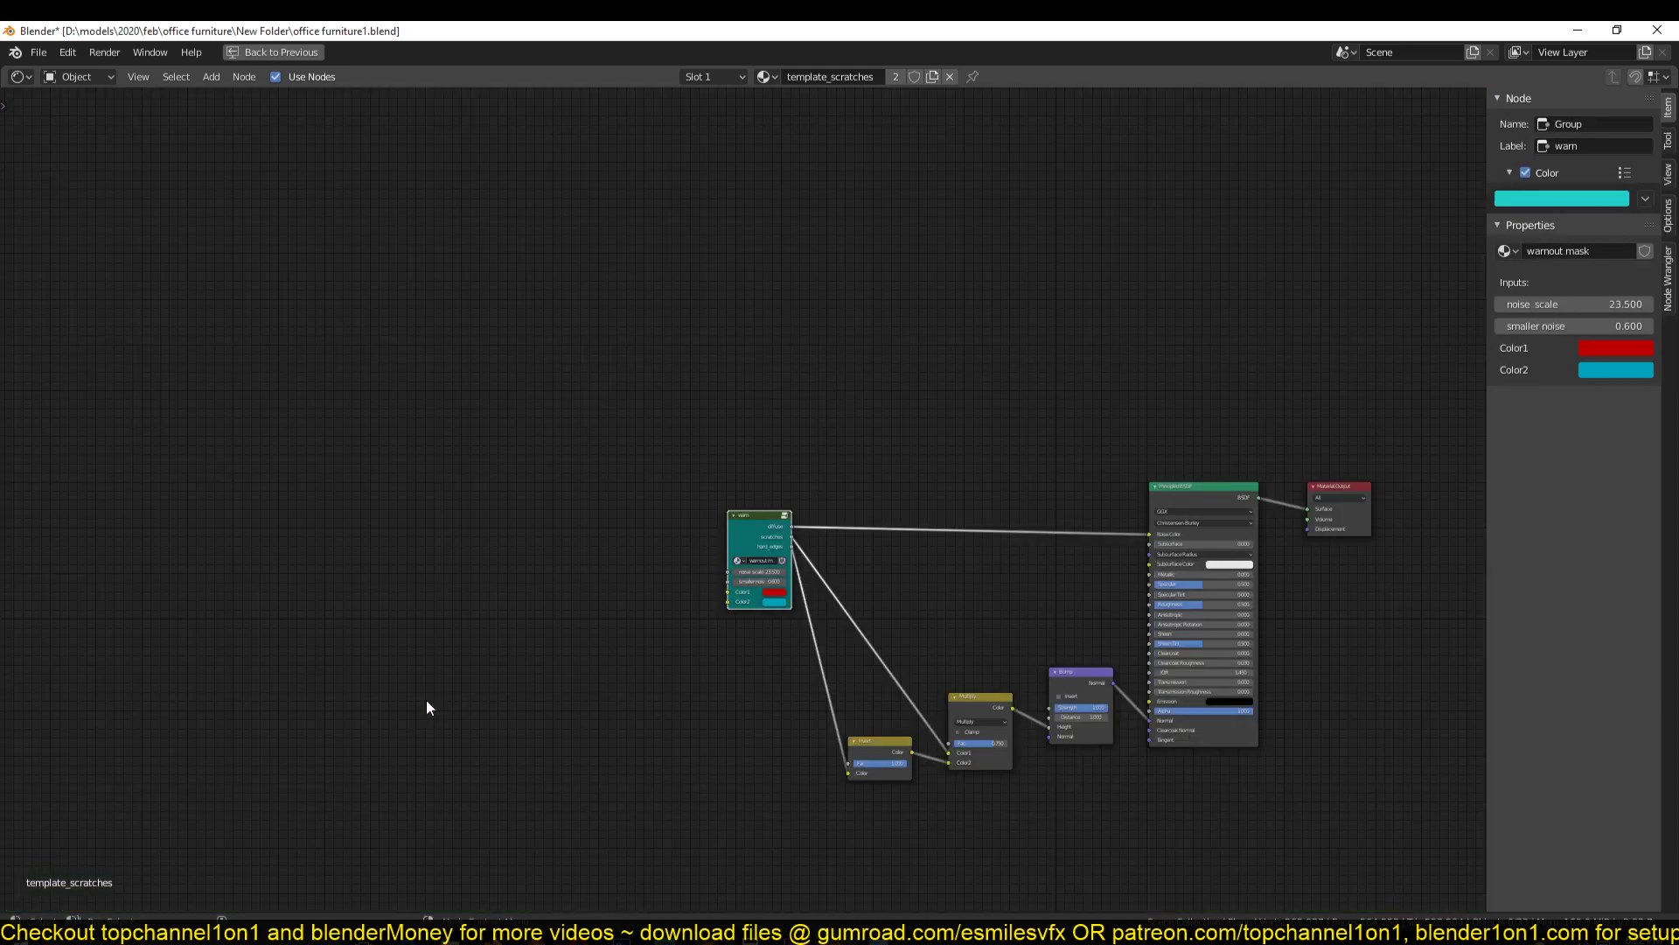
scroll(637, 653, "up", 8)
key("ctrl+s")
key("ctrl+space")
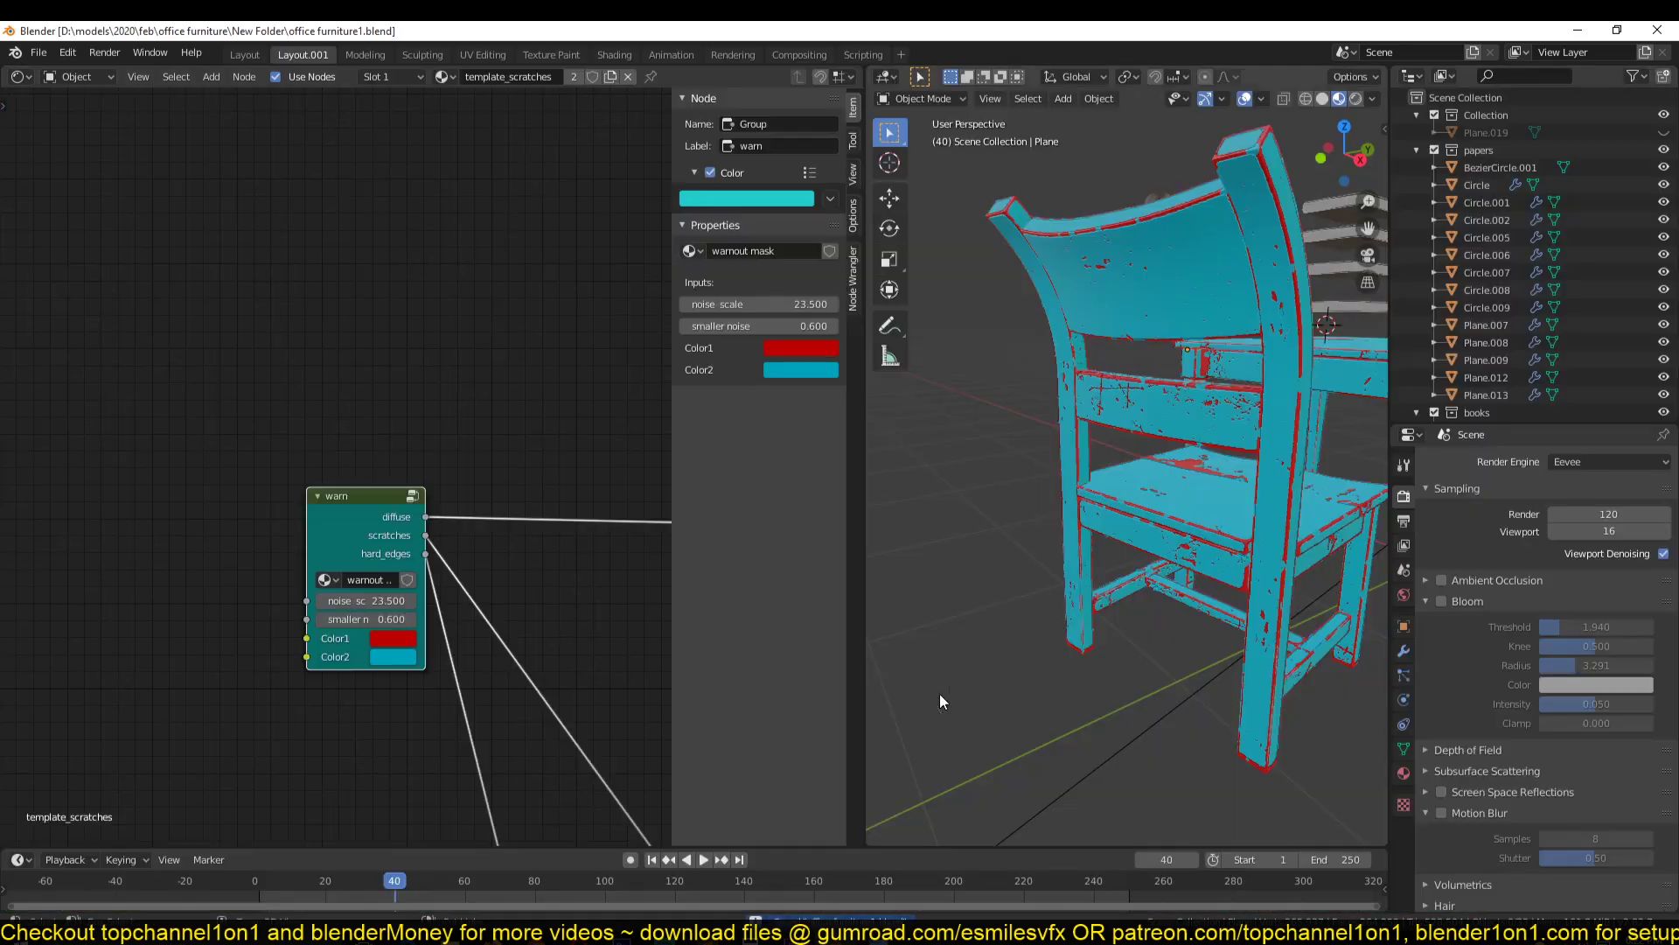
Set the warn node's Color2 to a pale pinkish white, check it on the chair and save the file
scroll(506, 597, "up", 3)
middle_click_drag(505, 597, 443, 454)
scroll(459, 499, "up", 3)
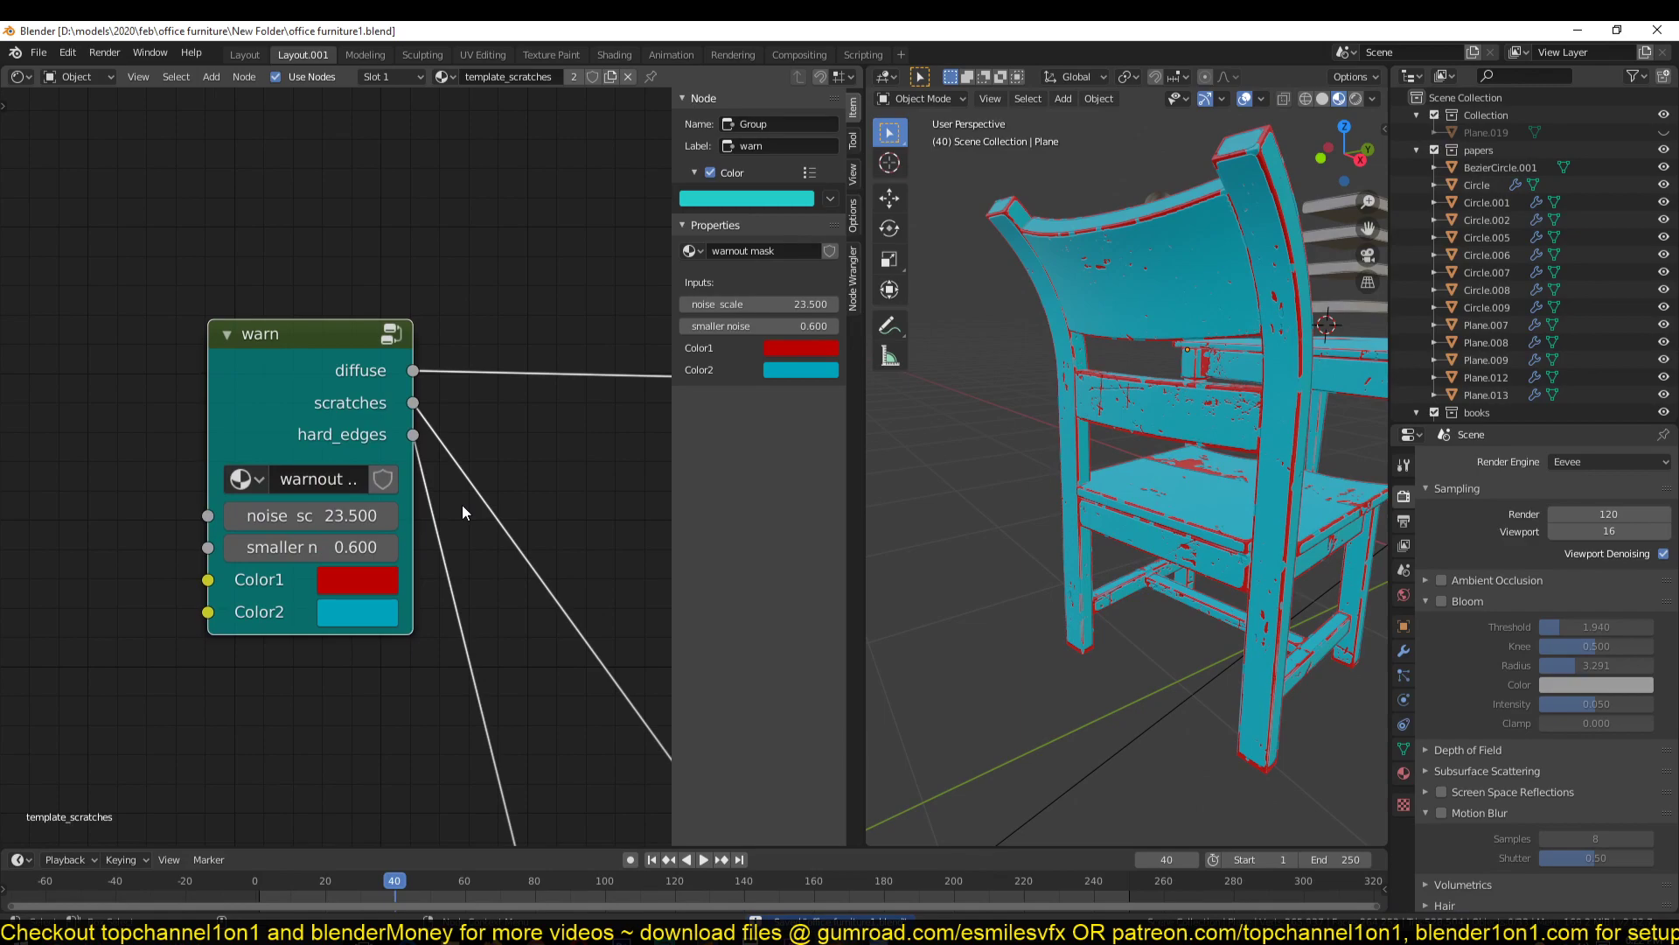
left_click(354, 609)
mouse_move(471, 298)
left_mouse_down()
mouse_move(419, 363)
mouse_move(420, 405)
mouse_move(445, 303)
left_mouse_up()
middle_click_drag(1200, 549, 1124, 400)
scroll(1107, 584, "down", 2)
scroll(1027, 533, "up", 3)
key("ctrl+s")
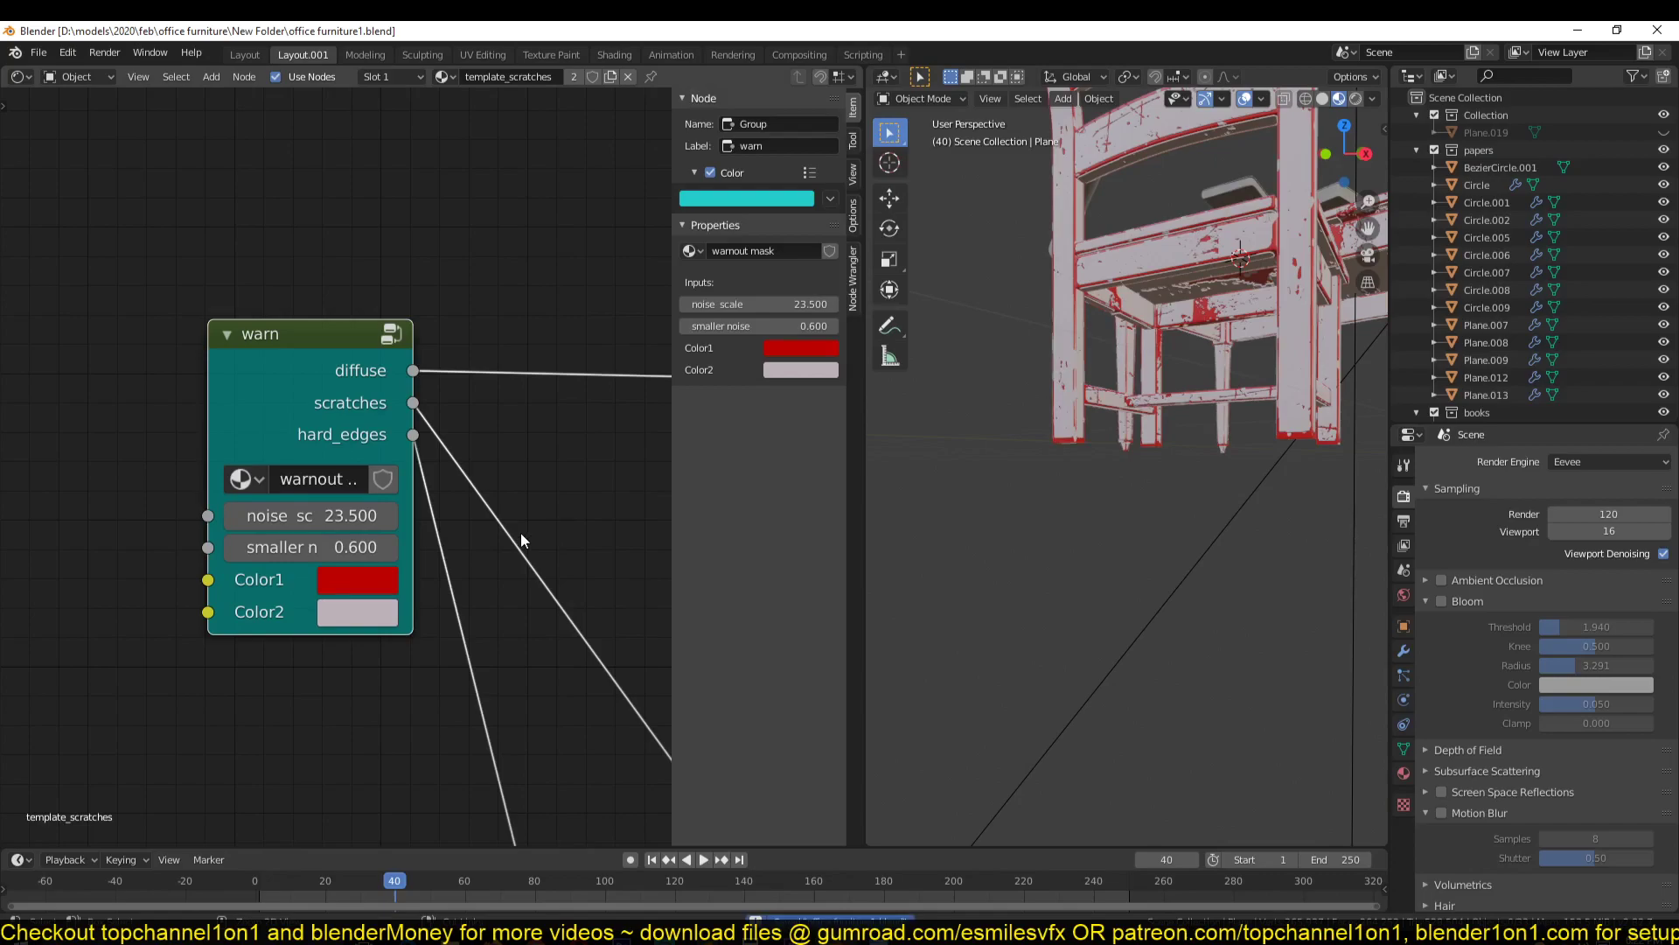
Add an Image Texture node and place it beside the warn node's inputs
middle_click_drag(356, 608, 483, 572)
middle_click_drag(1144, 368, 1127, 402)
key("shift+a")
mouse_move(152, 522)
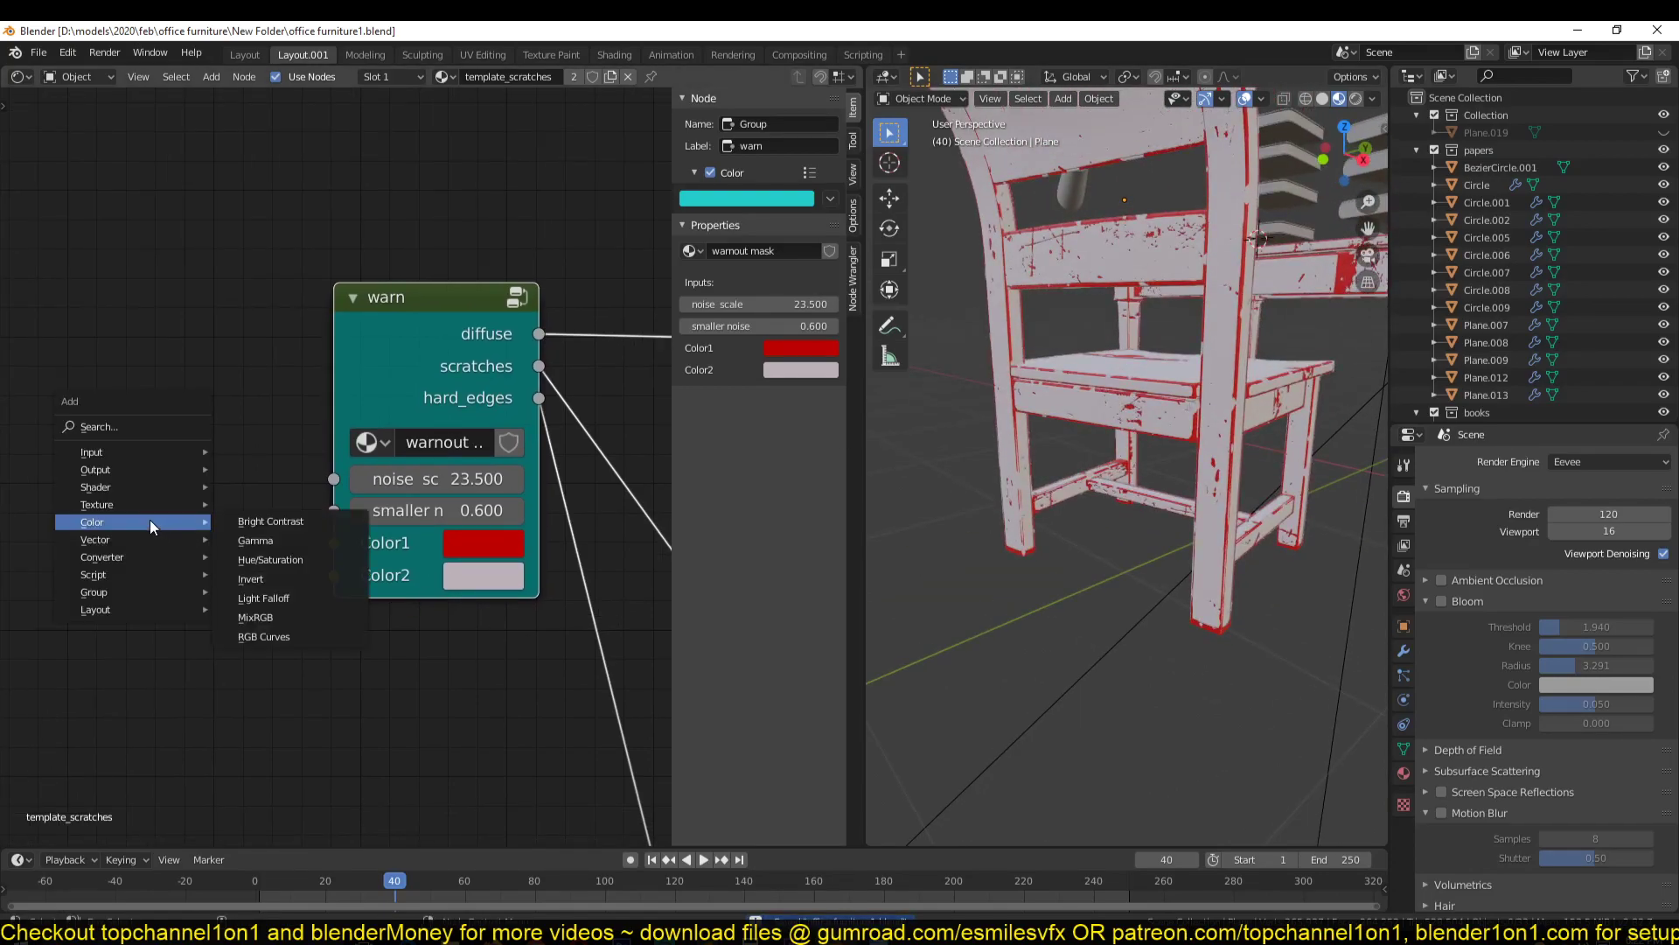
left_click(280, 659)
left_click(44, 424)
middle_click_drag(190, 505, 408, 596)
left_click_drag(409, 552, 214, 485)
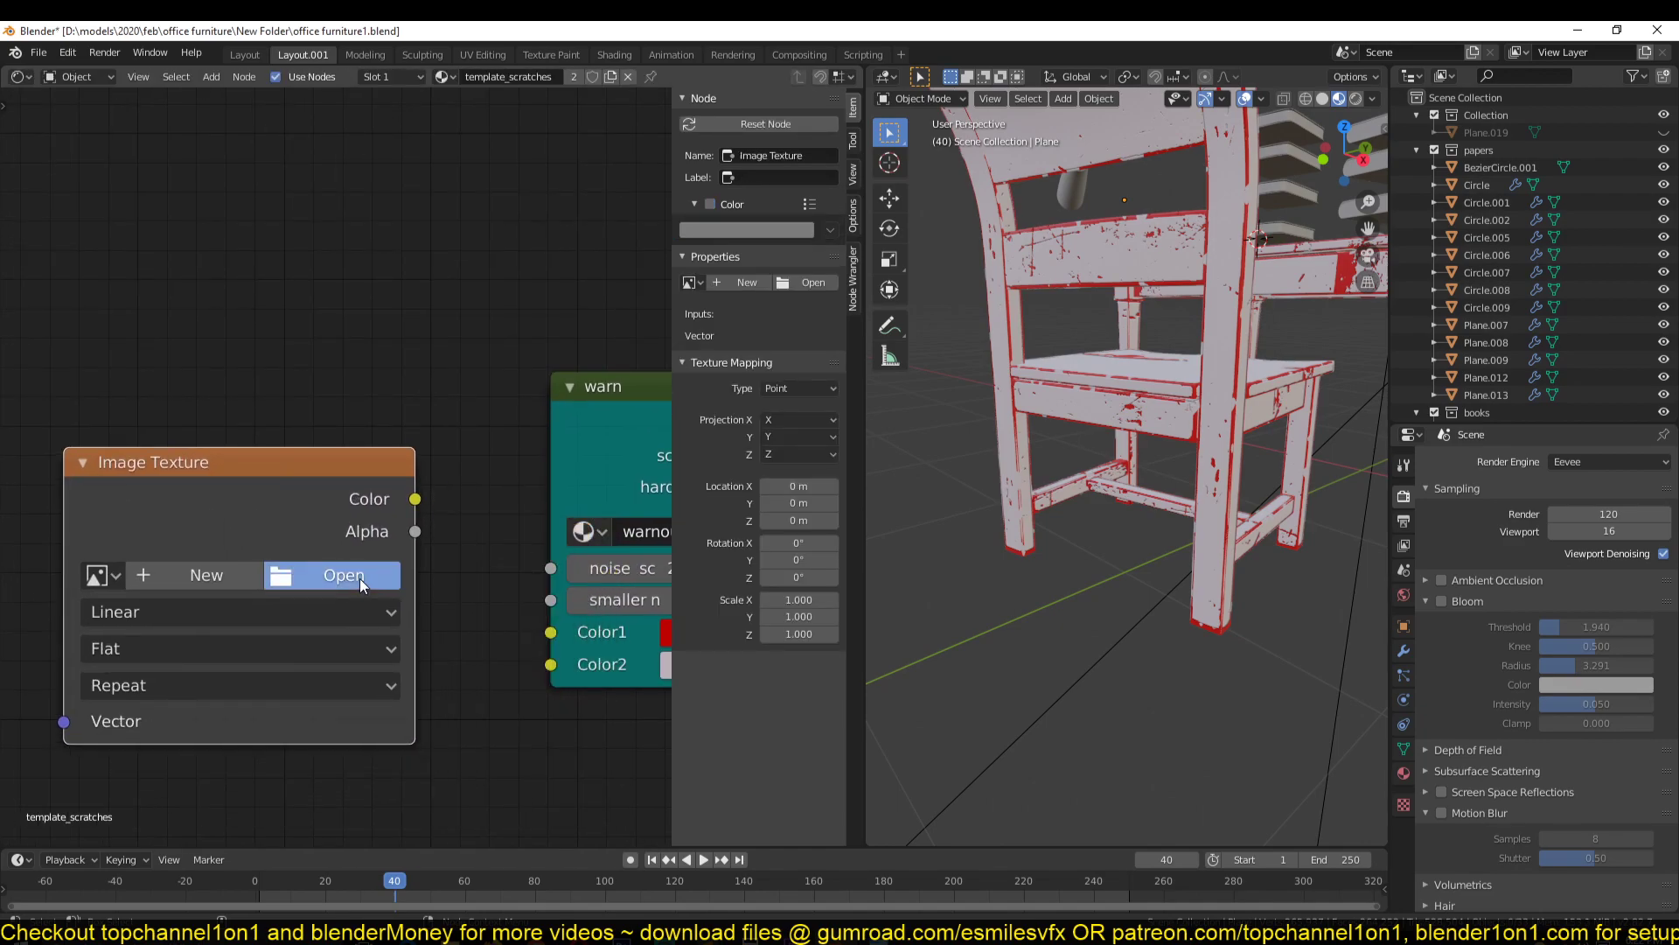
Load Wood29_col.jpg from the pbr textures folder into the Image Texture node and connect its color to the warn node's Color1
left_click(360, 578)
left_click(485, 594)
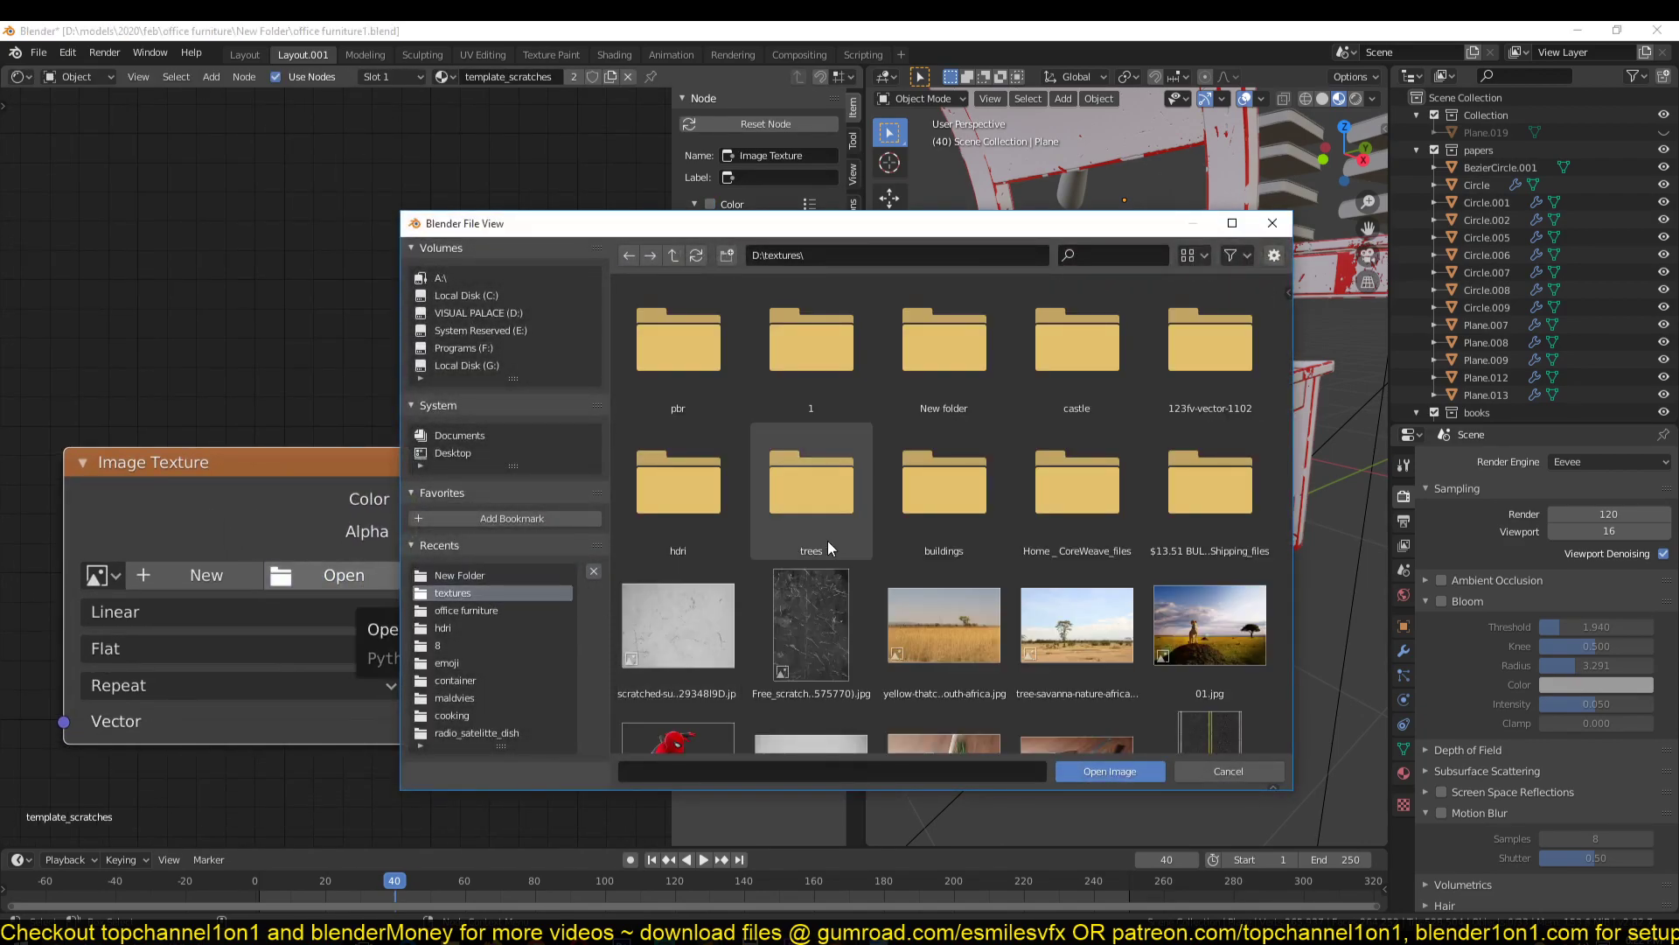
scroll(830, 539, "down", 10)
scroll(870, 648, "up", 10)
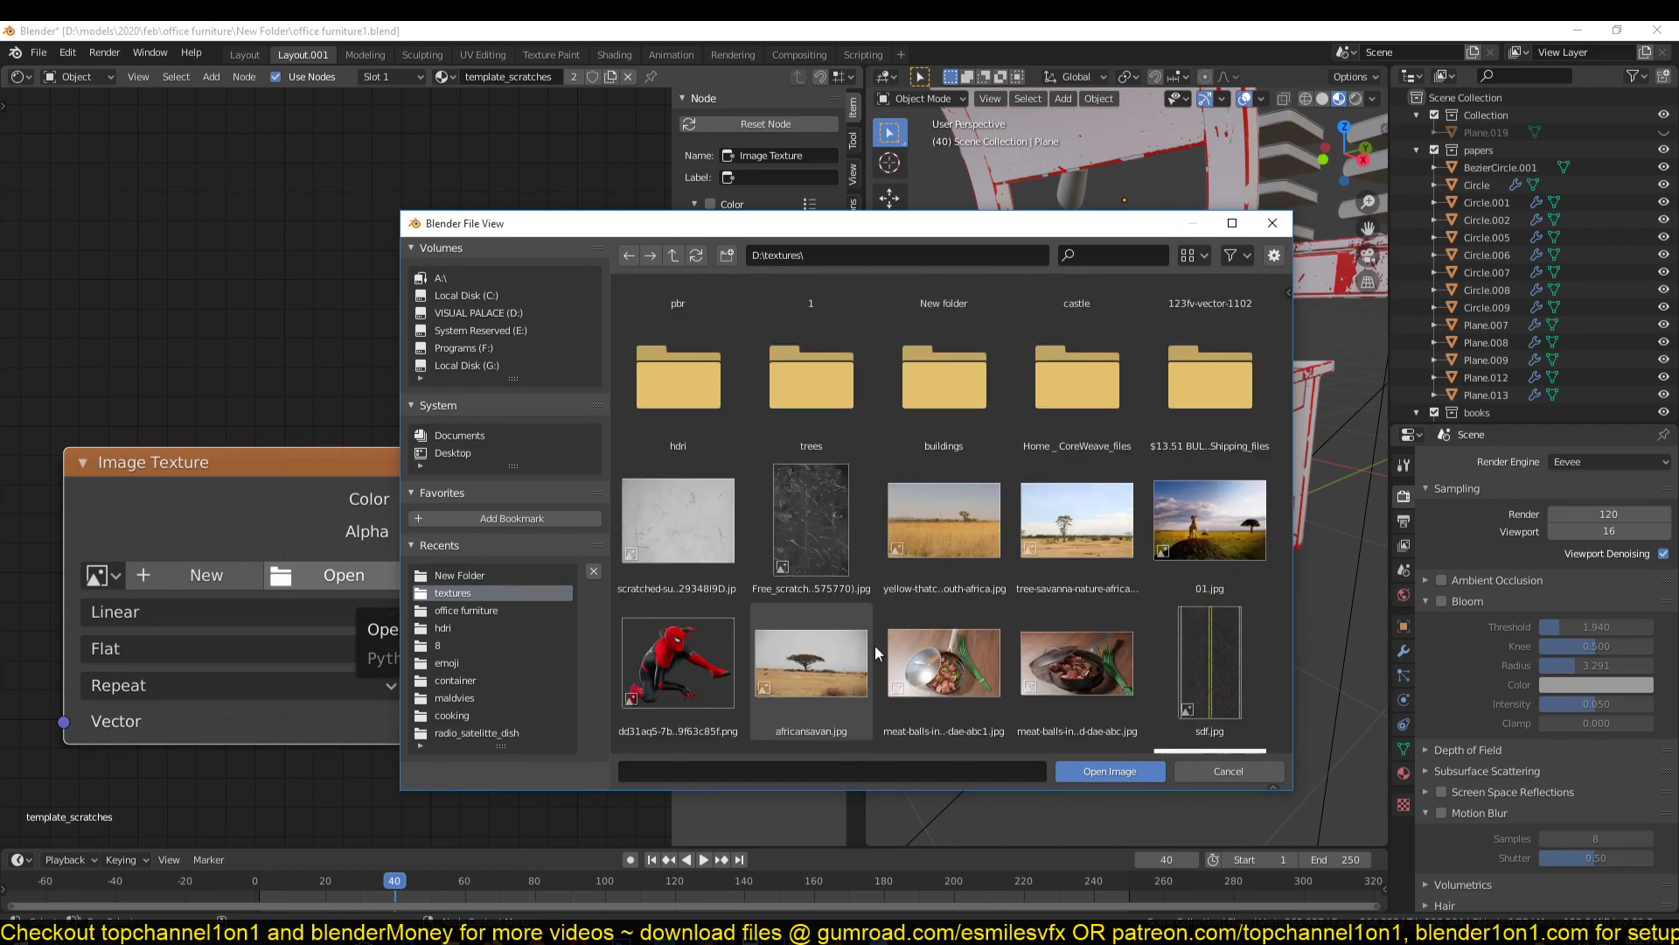
double_click(722, 385)
scroll(886, 638, "down", 2)
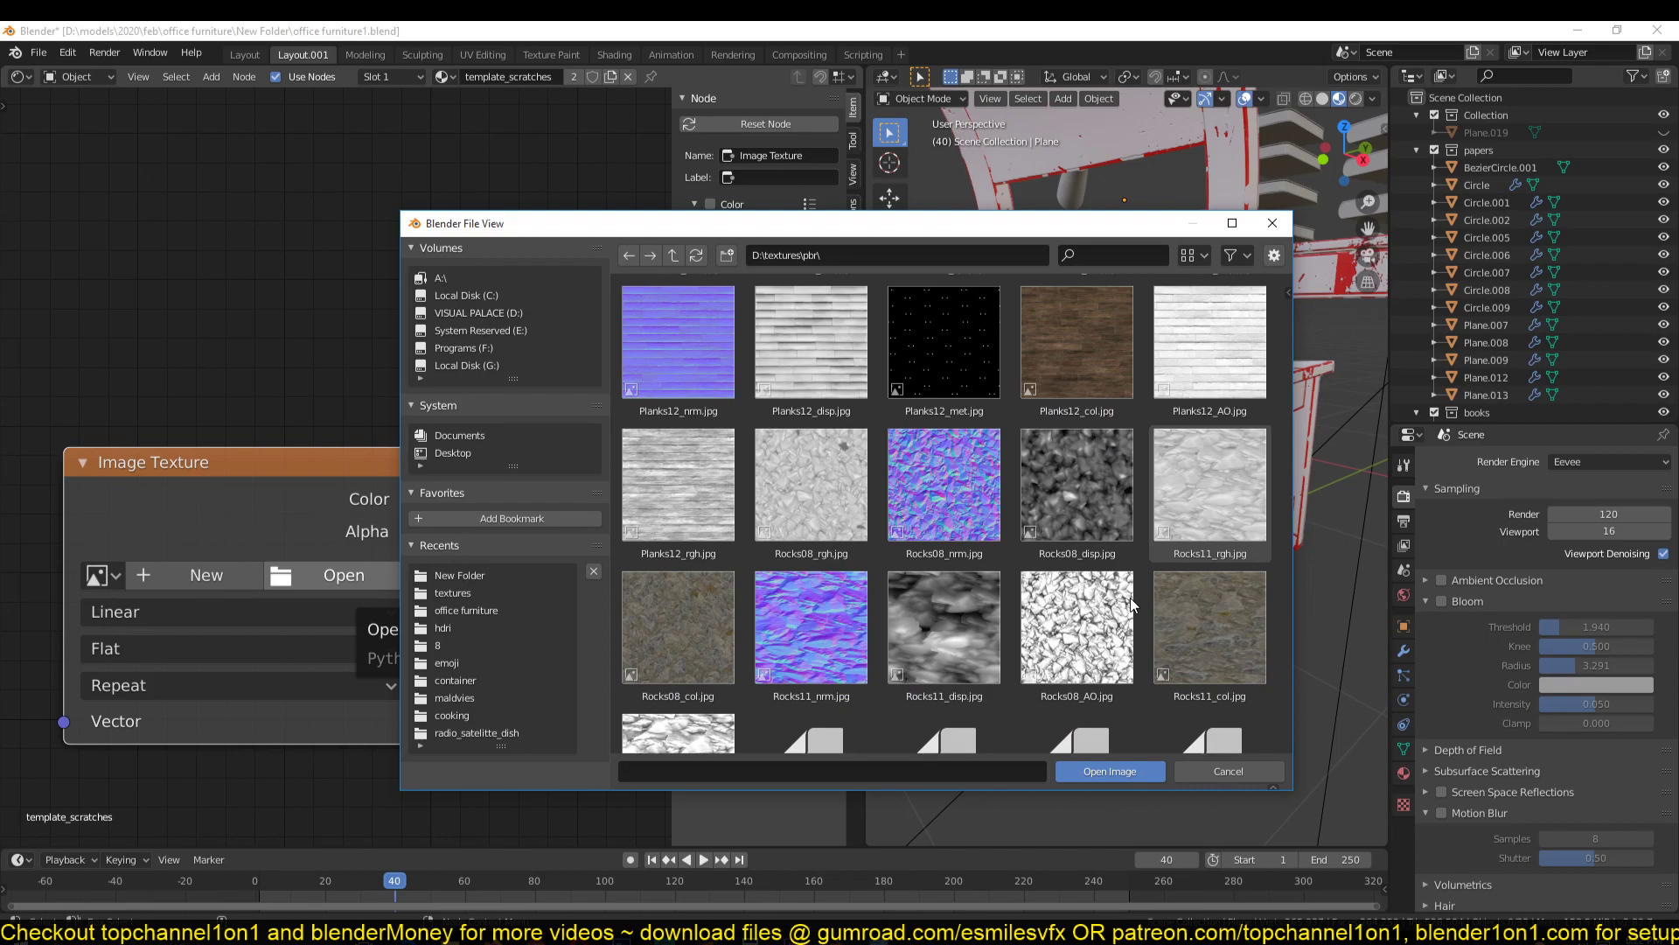
scroll(1226, 623, "down", 7)
scroll(1229, 642, "up", 1)
left_click(827, 428)
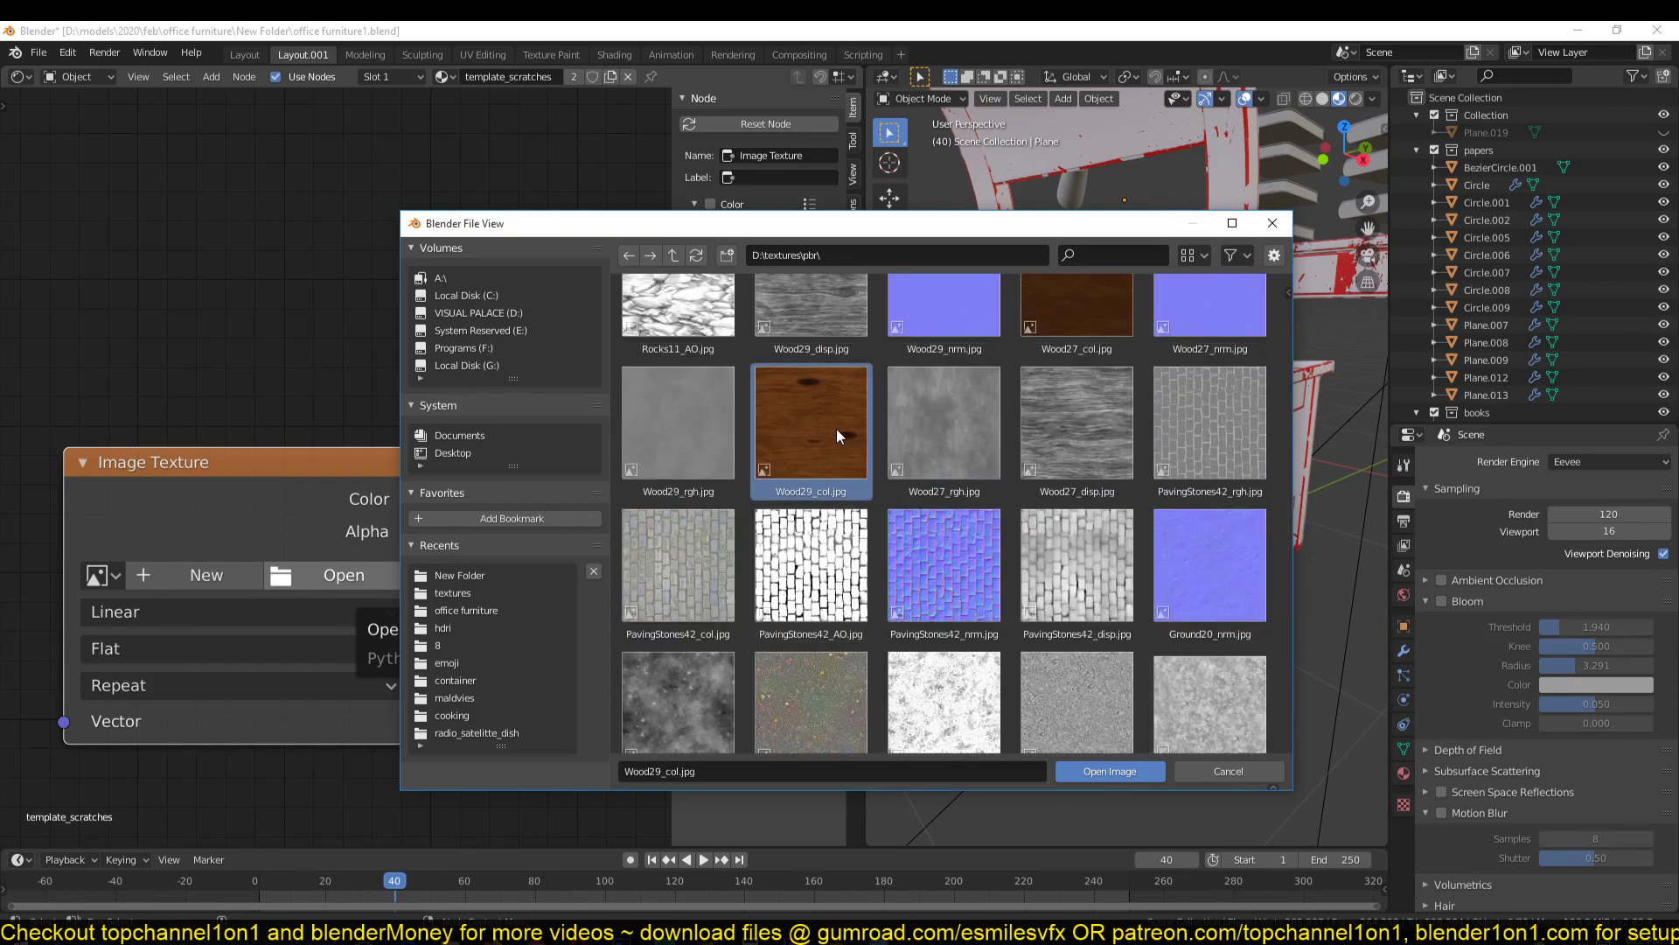
double_click(836, 428)
left_click_drag(414, 498, 551, 632)
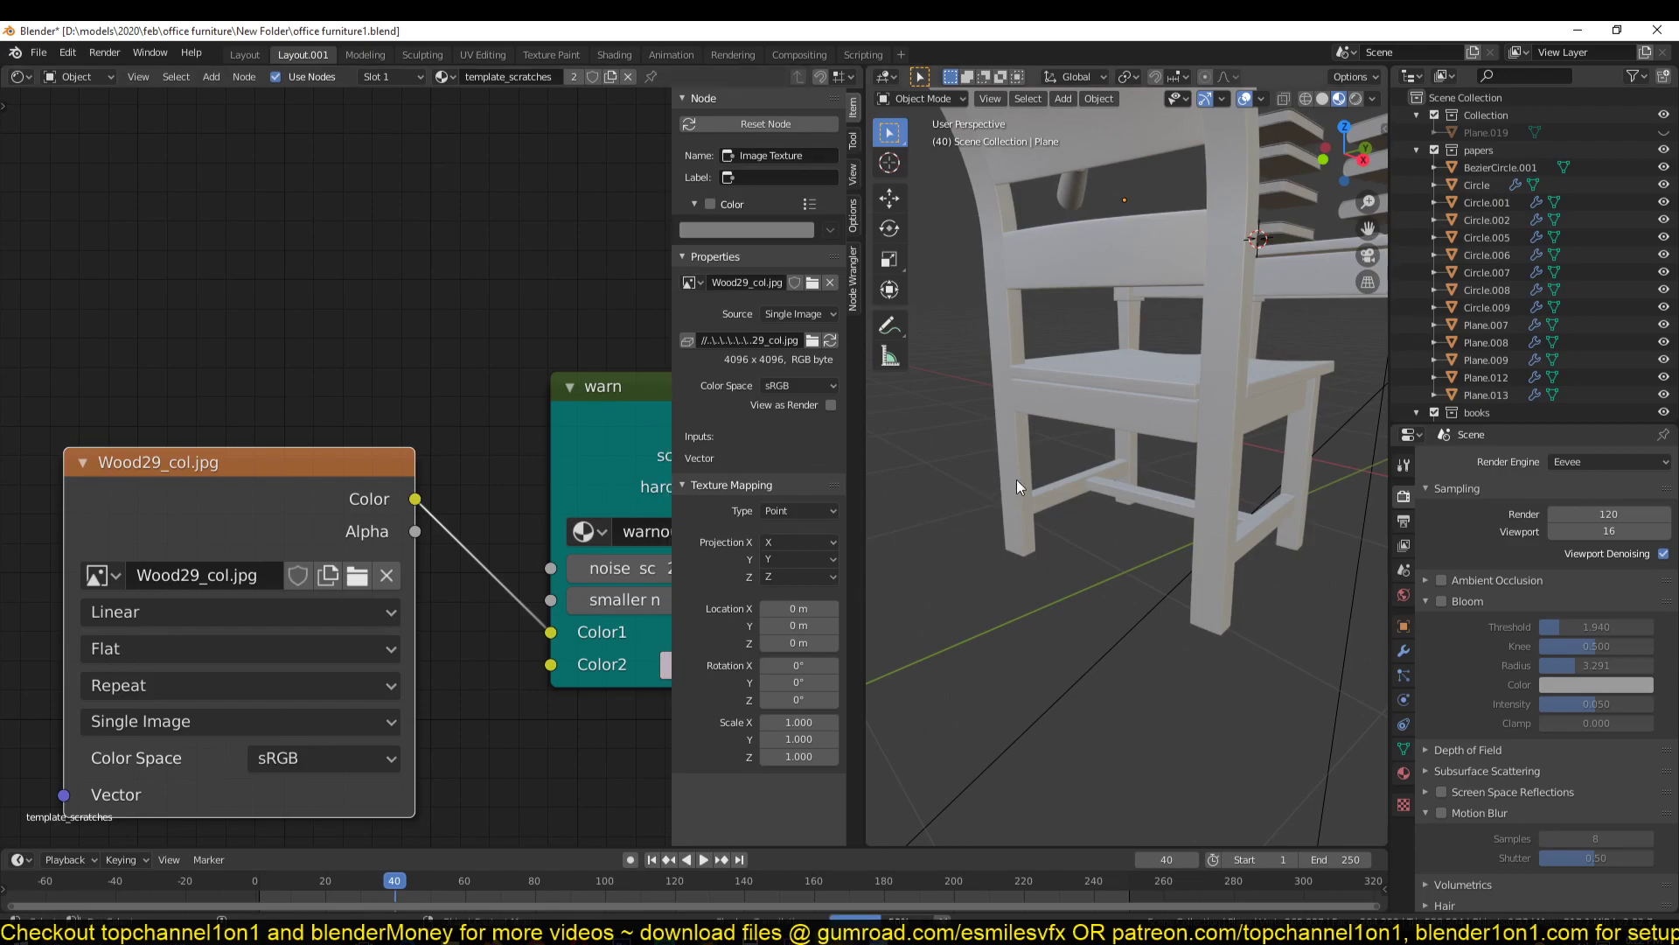
Inspect the wood texture on the chair's worn edges and scratches, and save the file
middle_click_drag(1041, 471, 1192, 585)
scroll(1188, 565, "down", 5)
key("ctrl+s")
scroll(1182, 533, "down", 4)
scroll(1191, 585, "up", 7)
scroll(1191, 585, "down", 6)
scroll(1164, 448, "down", 4)
middle_click_drag(1163, 448, 1230, 449)
scroll(1168, 395, "down", 3)
scroll(1194, 398, "up", 6)
scroll(1185, 423, "down", 8)
scroll(1242, 513, "up", 4)
scroll(1214, 474, "up", 6)
key("ctrl+s")
Move the Wood29_col.jpg node away from the warn node and check the worn paint on the chair from several angles
left_click_drag(267, 504, 143, 393)
scroll(854, 509, "down", 1)
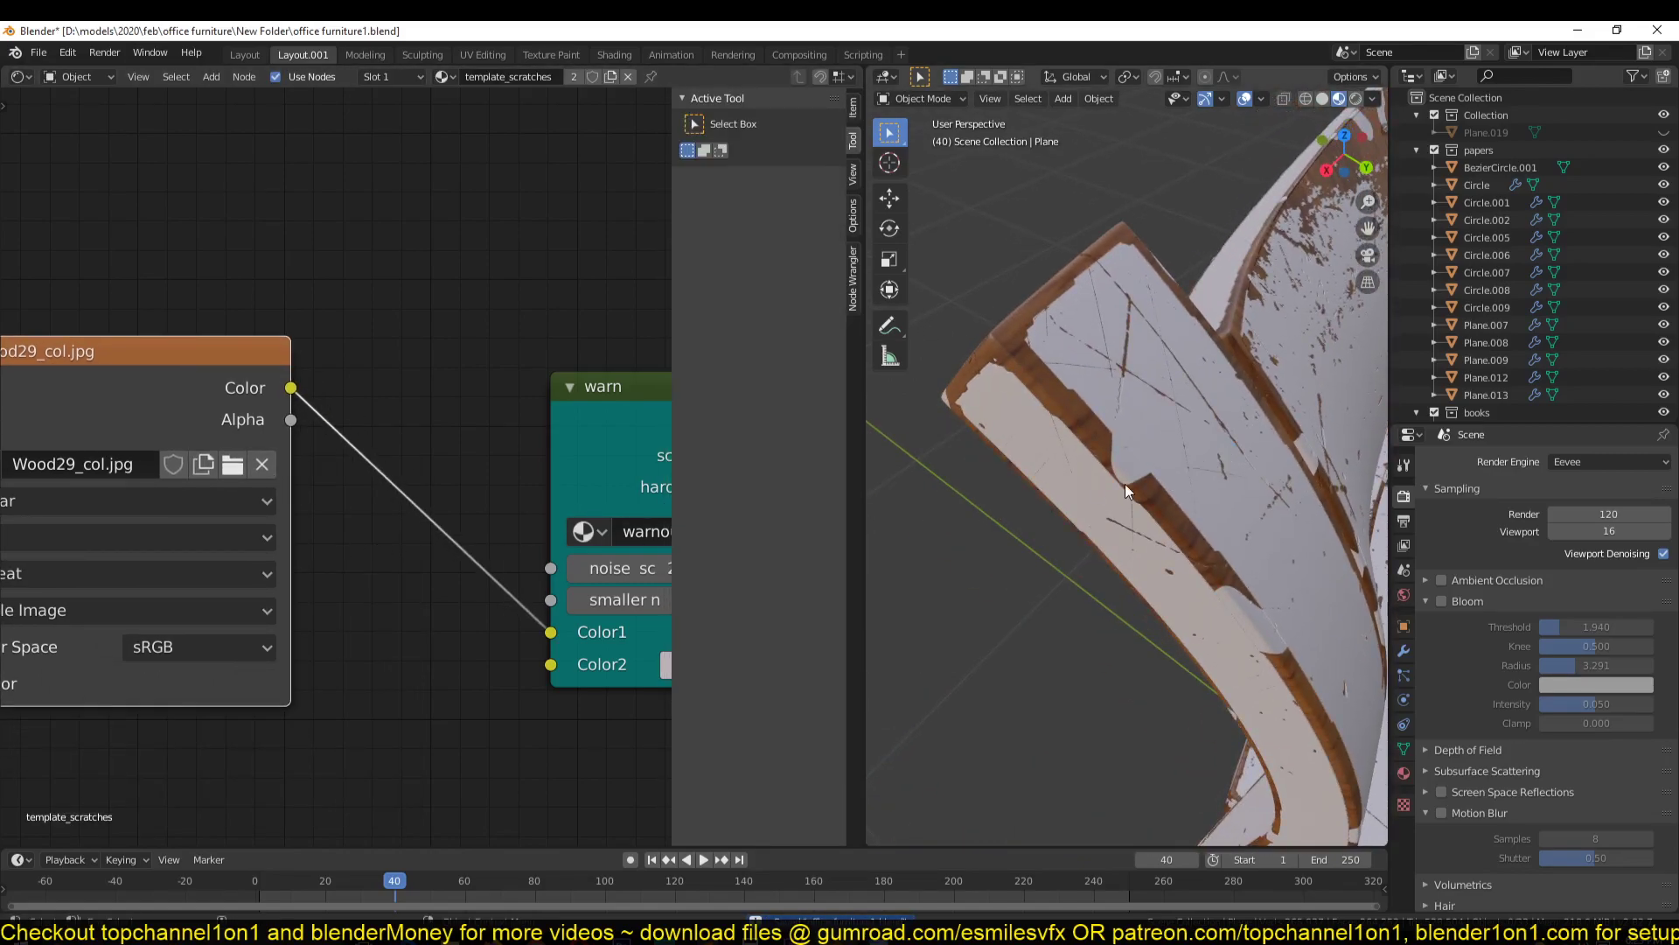
middle_click_drag(1081, 396, 1068, 390)
scroll(1068, 390, "down", 8)
middle_click_drag(1119, 467, 1078, 537)
scroll(1072, 448, "up", 5)
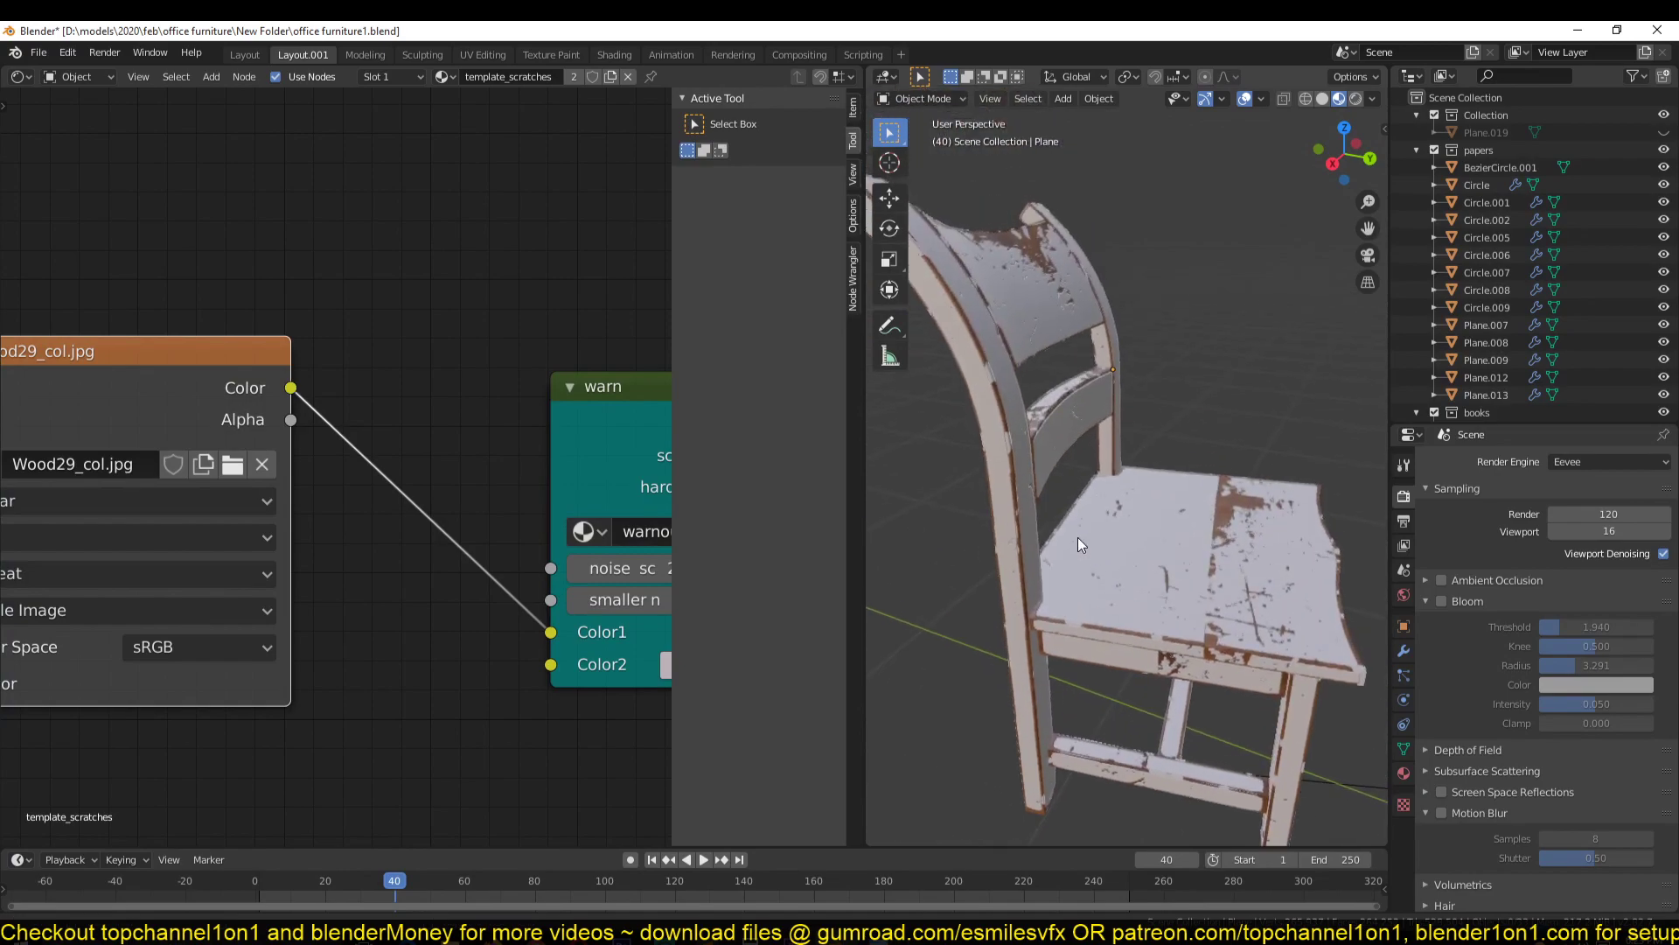
middle_click_drag(993, 346, 1073, 474)
scroll(1159, 401, "down", 3)
scroll(1072, 474, "down", 3)
middle_click_drag(1219, 467, 1055, 549)
scroll(1054, 592, "up", 3)
Duplicate the Wood29_col.jpg node, place the copy below the original and connect its color to the warn node's Color2
middle_click_drag(382, 487, 482, 421)
left_click_drag(325, 363, 334, 288)
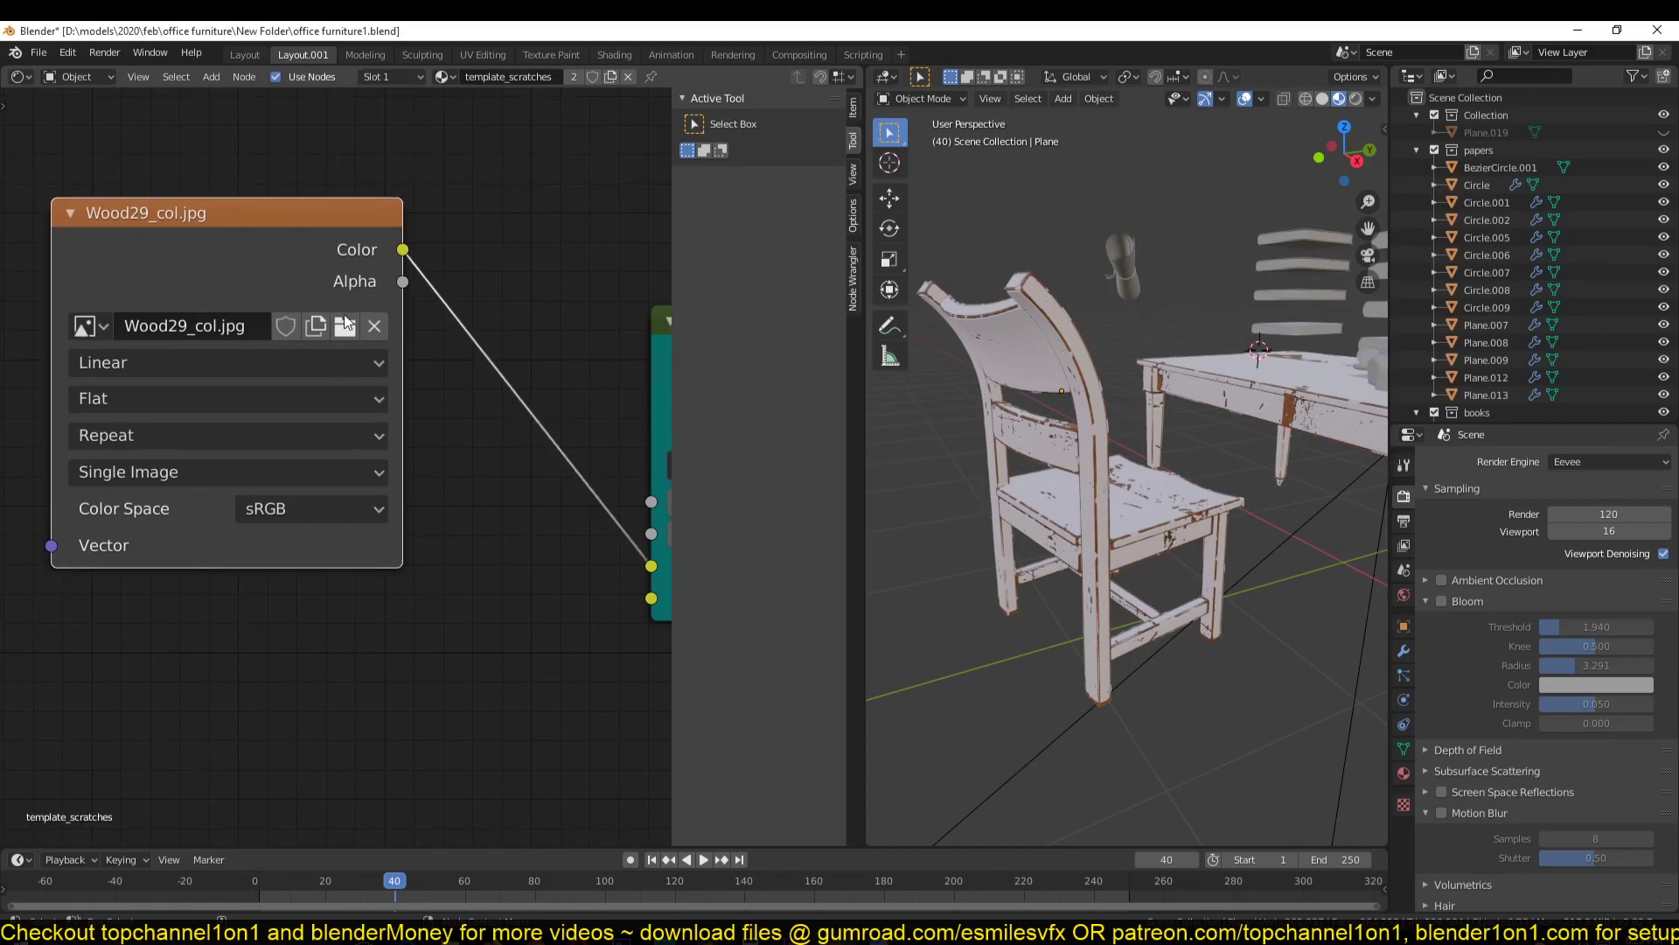
scroll(511, 408, "down", 4)
middle_click_drag(511, 408, 568, 358)
left_click_drag(358, 284, 304, 270)
key("shift+d")
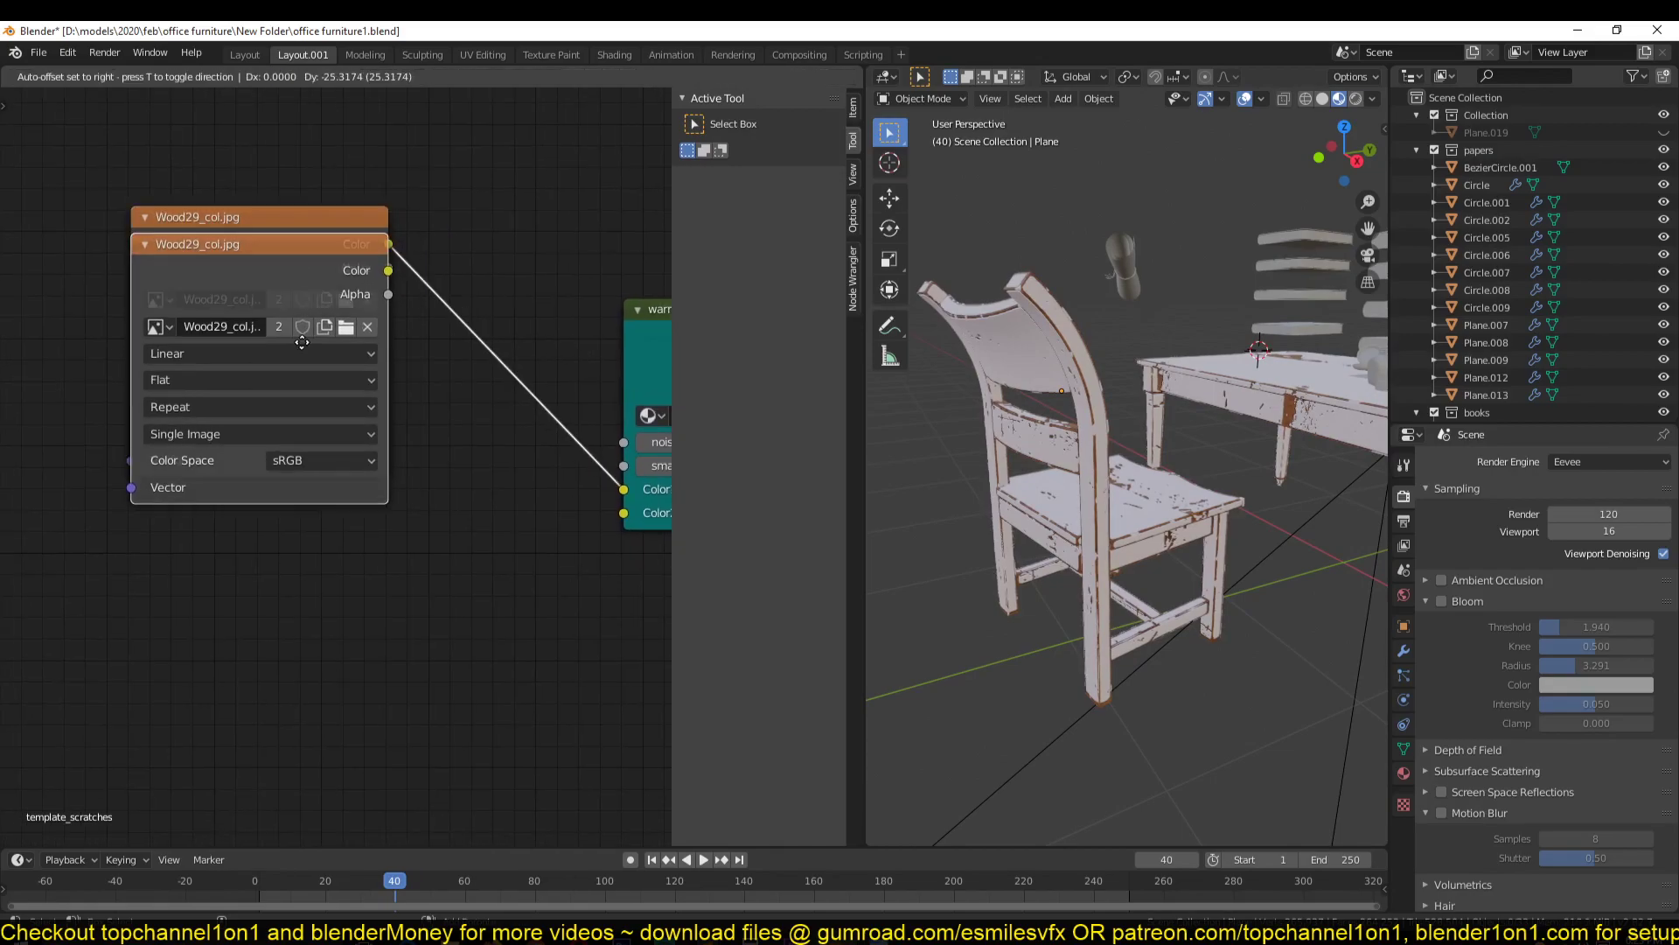
left_click(248, 630)
middle_click_drag(372, 619, 348, 521)
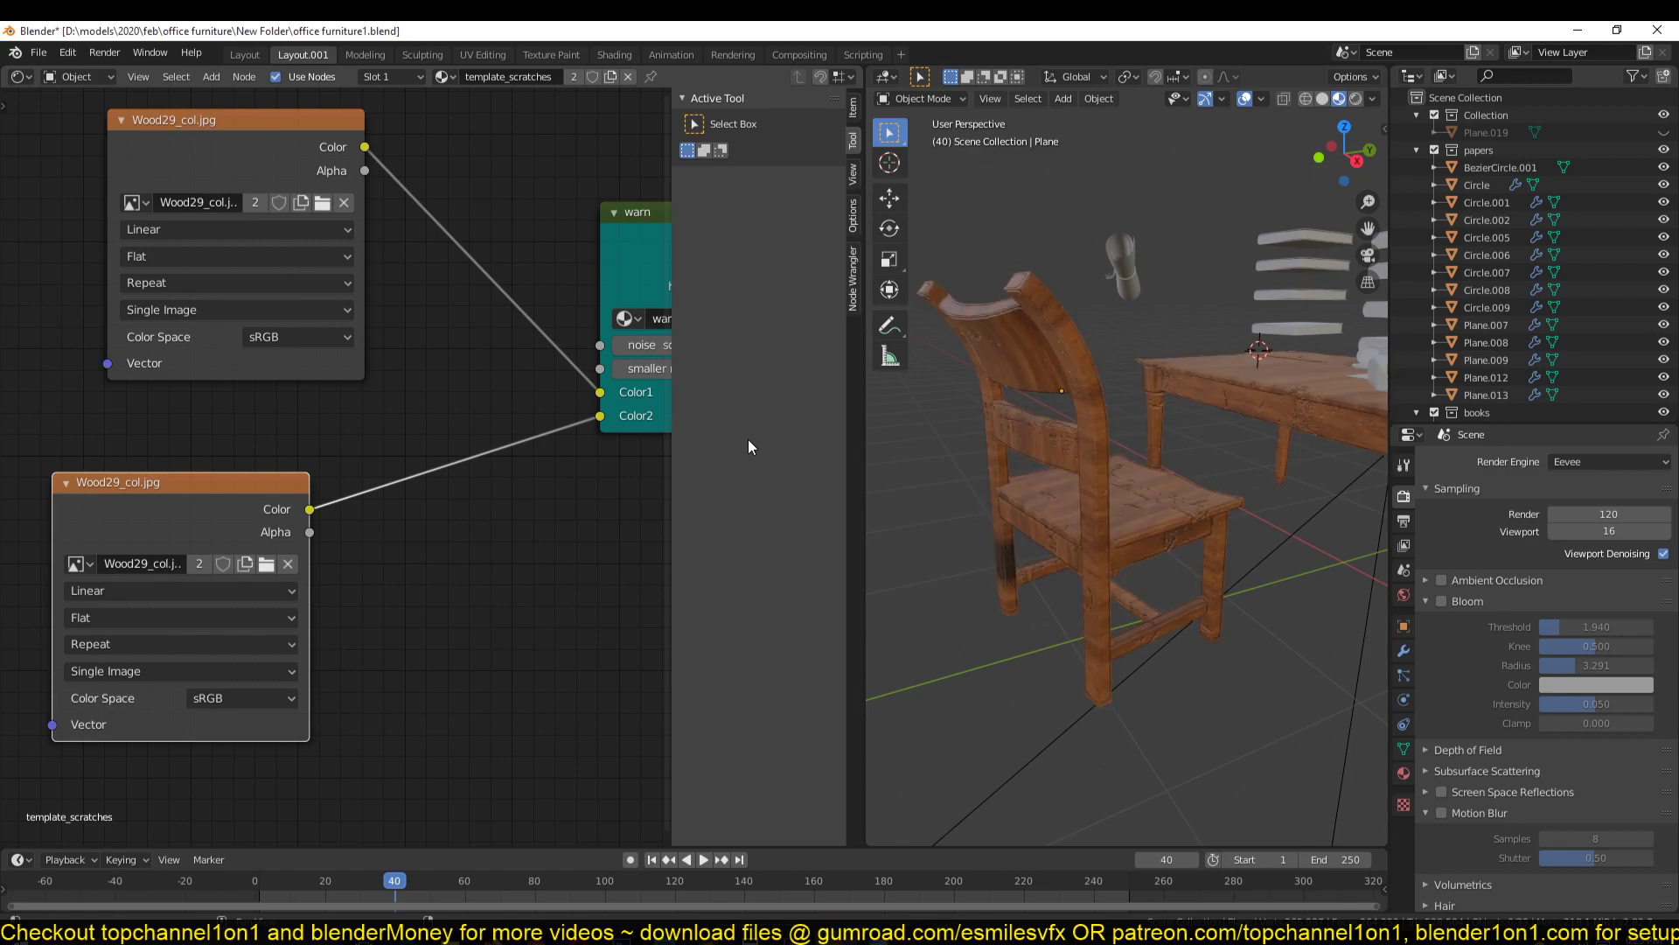
Add an RGB Curves node on the link between the upper Wood29_col.jpg node and the warn node's Color1
middle_click_drag(900, 462, 997, 455)
scroll(1249, 616, "up", 4)
middle_click_drag(1081, 507, 1156, 523)
middle_click_drag(536, 416, 451, 453)
key("shift+a")
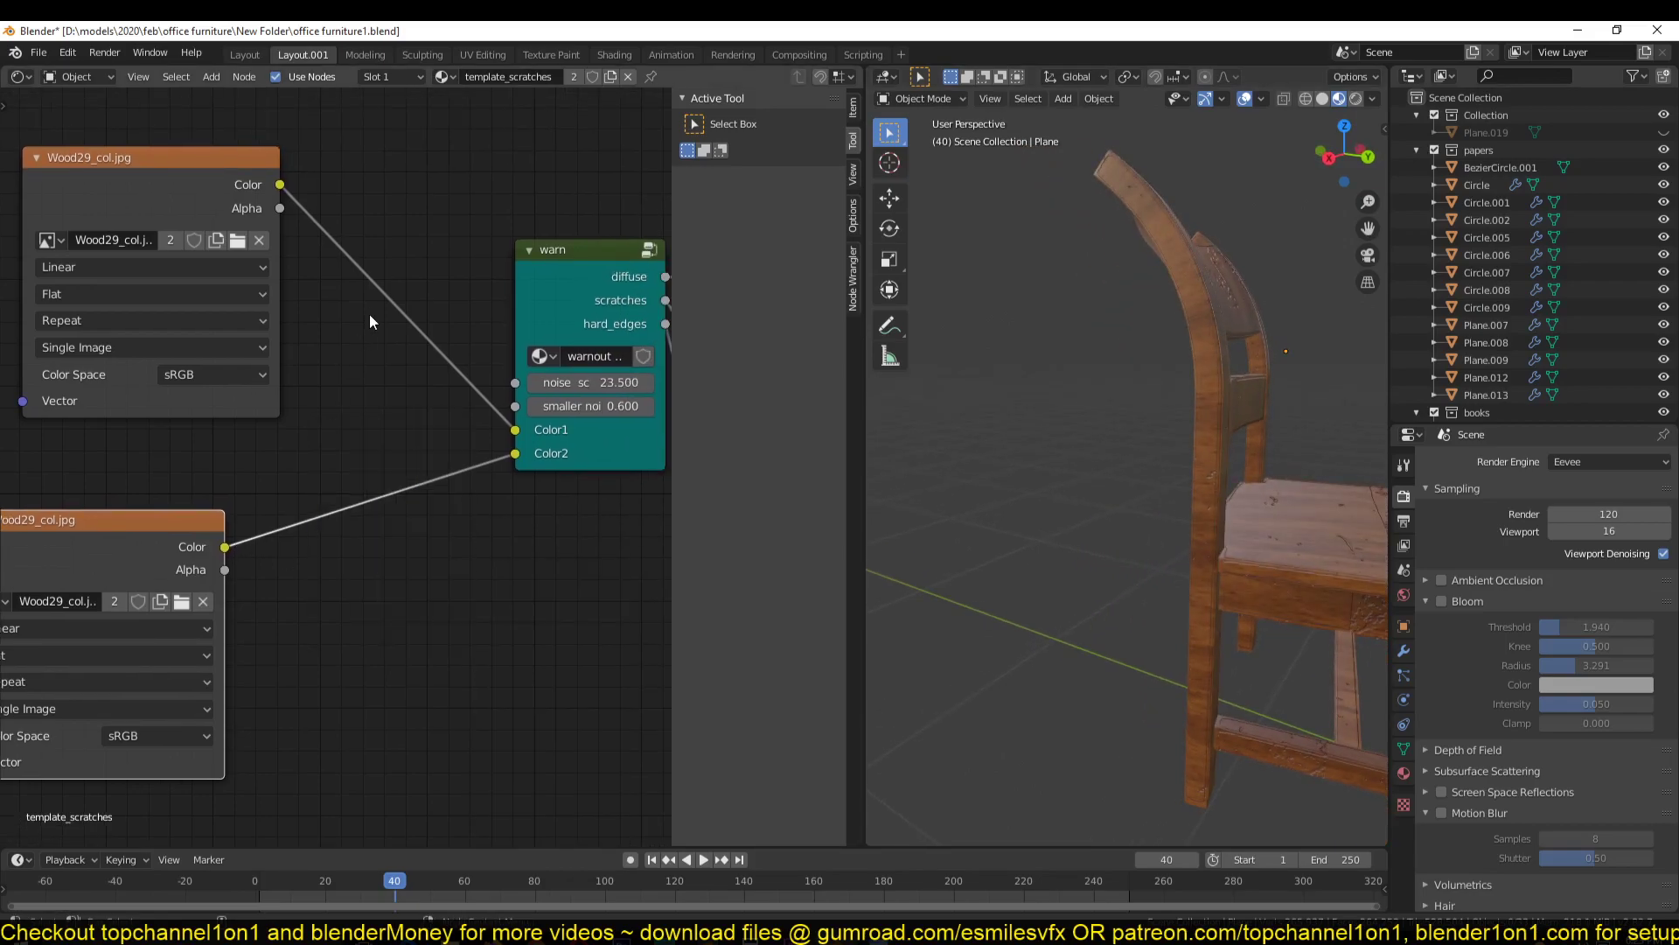
left_click_drag(237, 179, 152, 228)
key("shift+a")
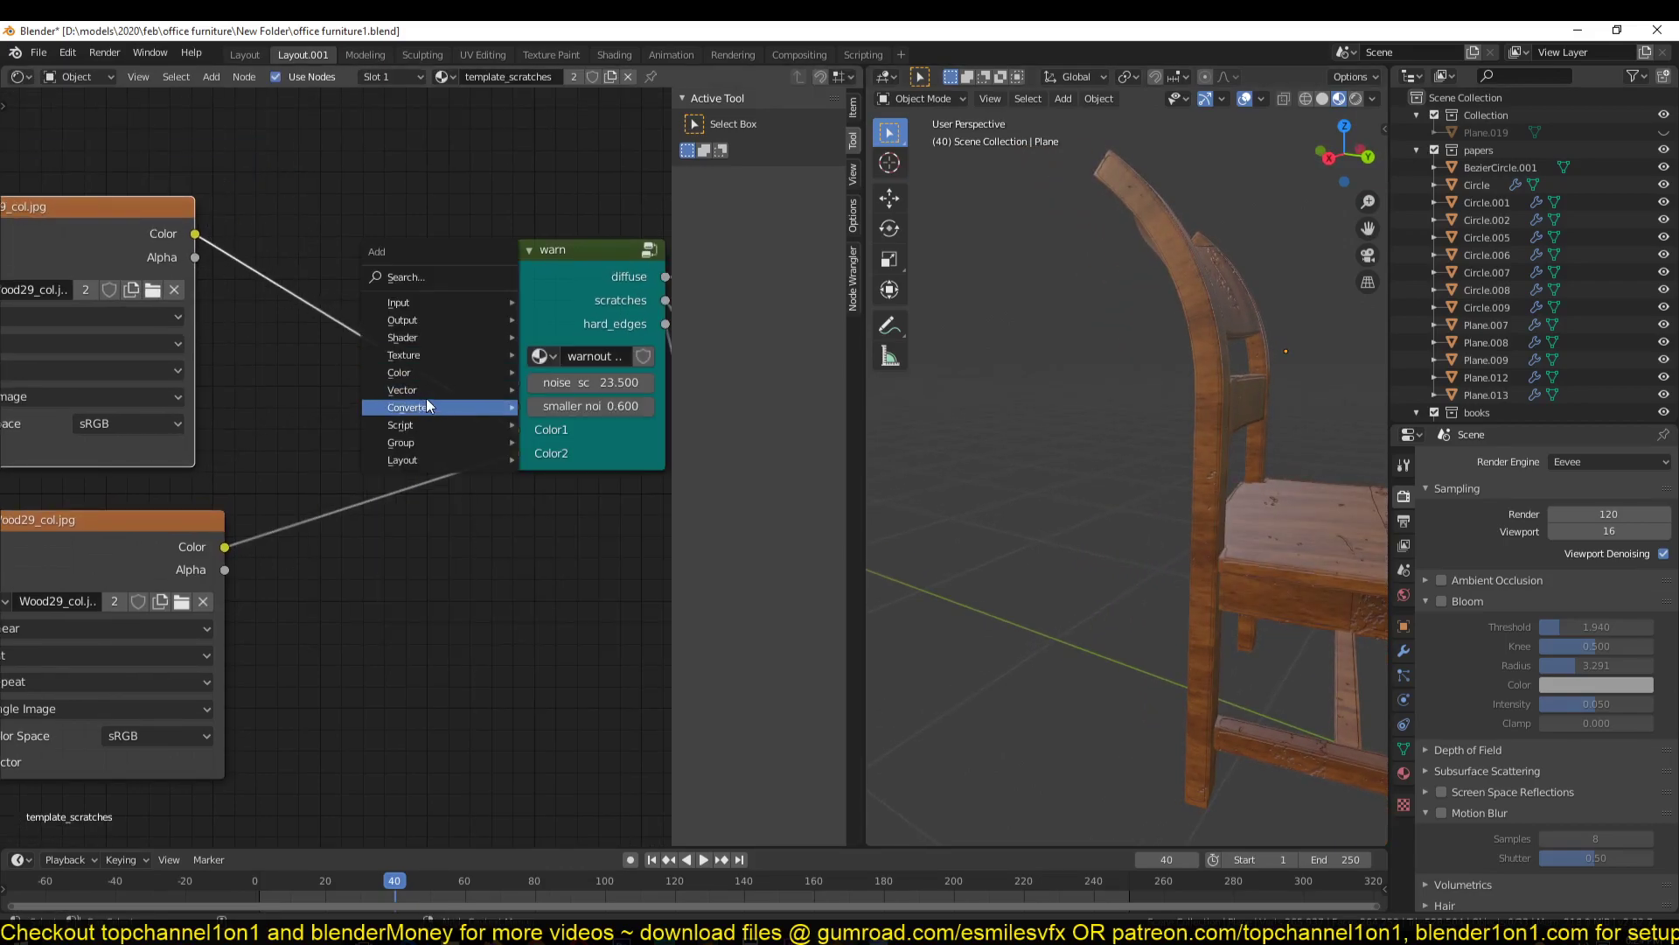
mouse_move(472, 374)
left_click(569, 487)
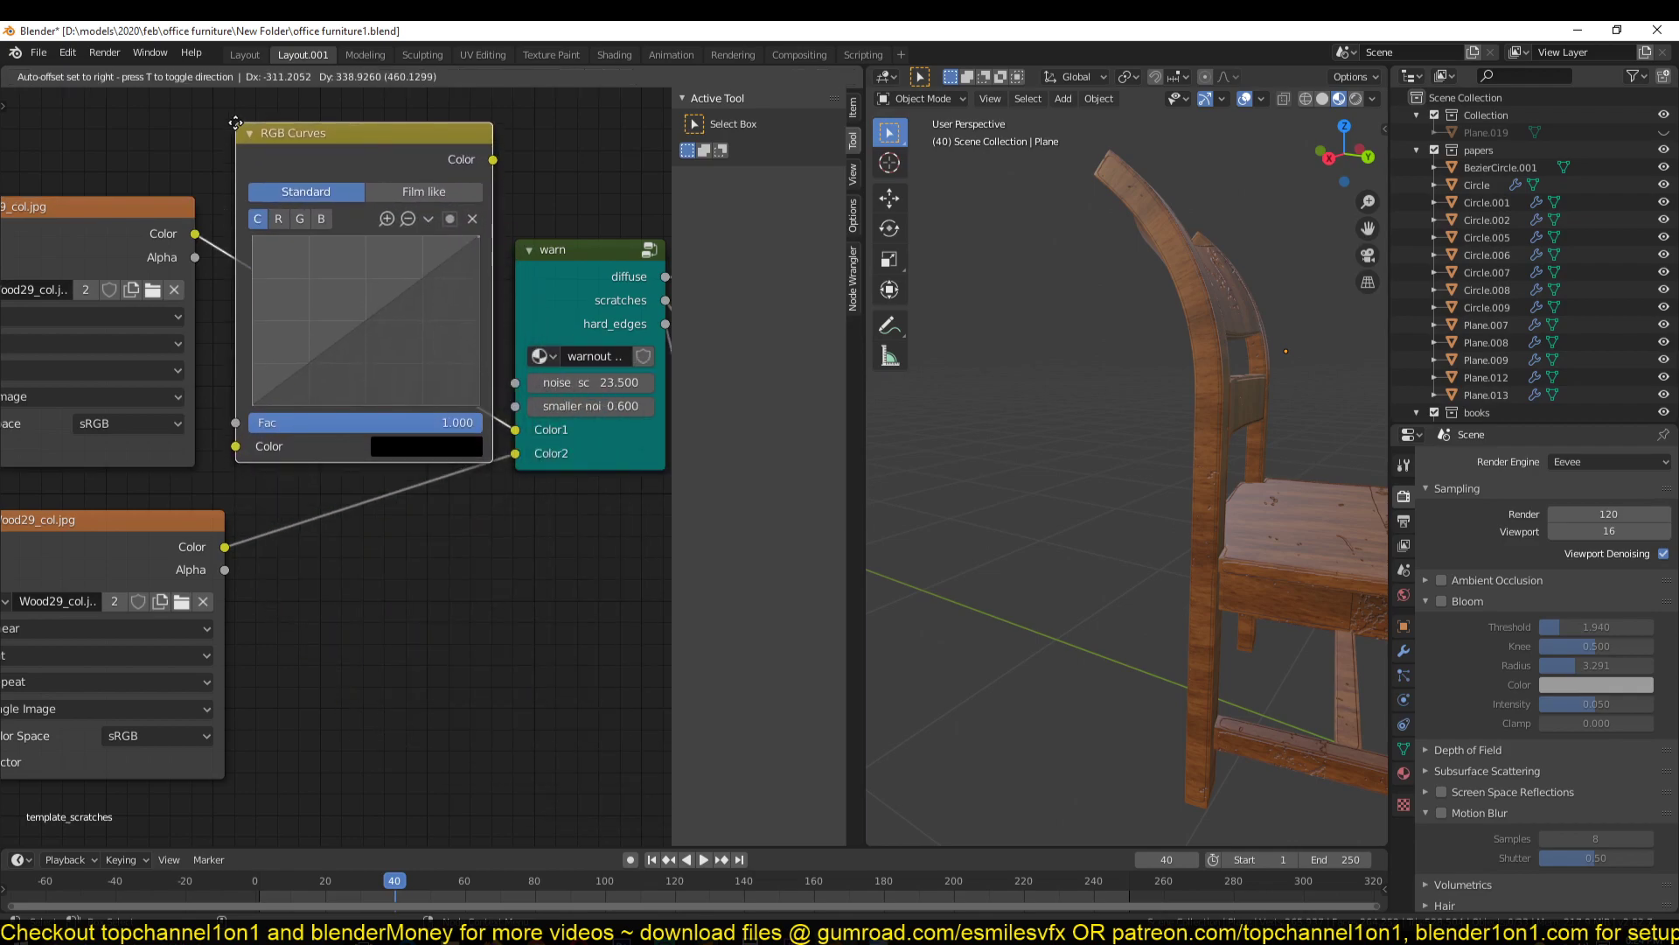
left_click(233, 121)
middle_click_drag(349, 251, 352, 371)
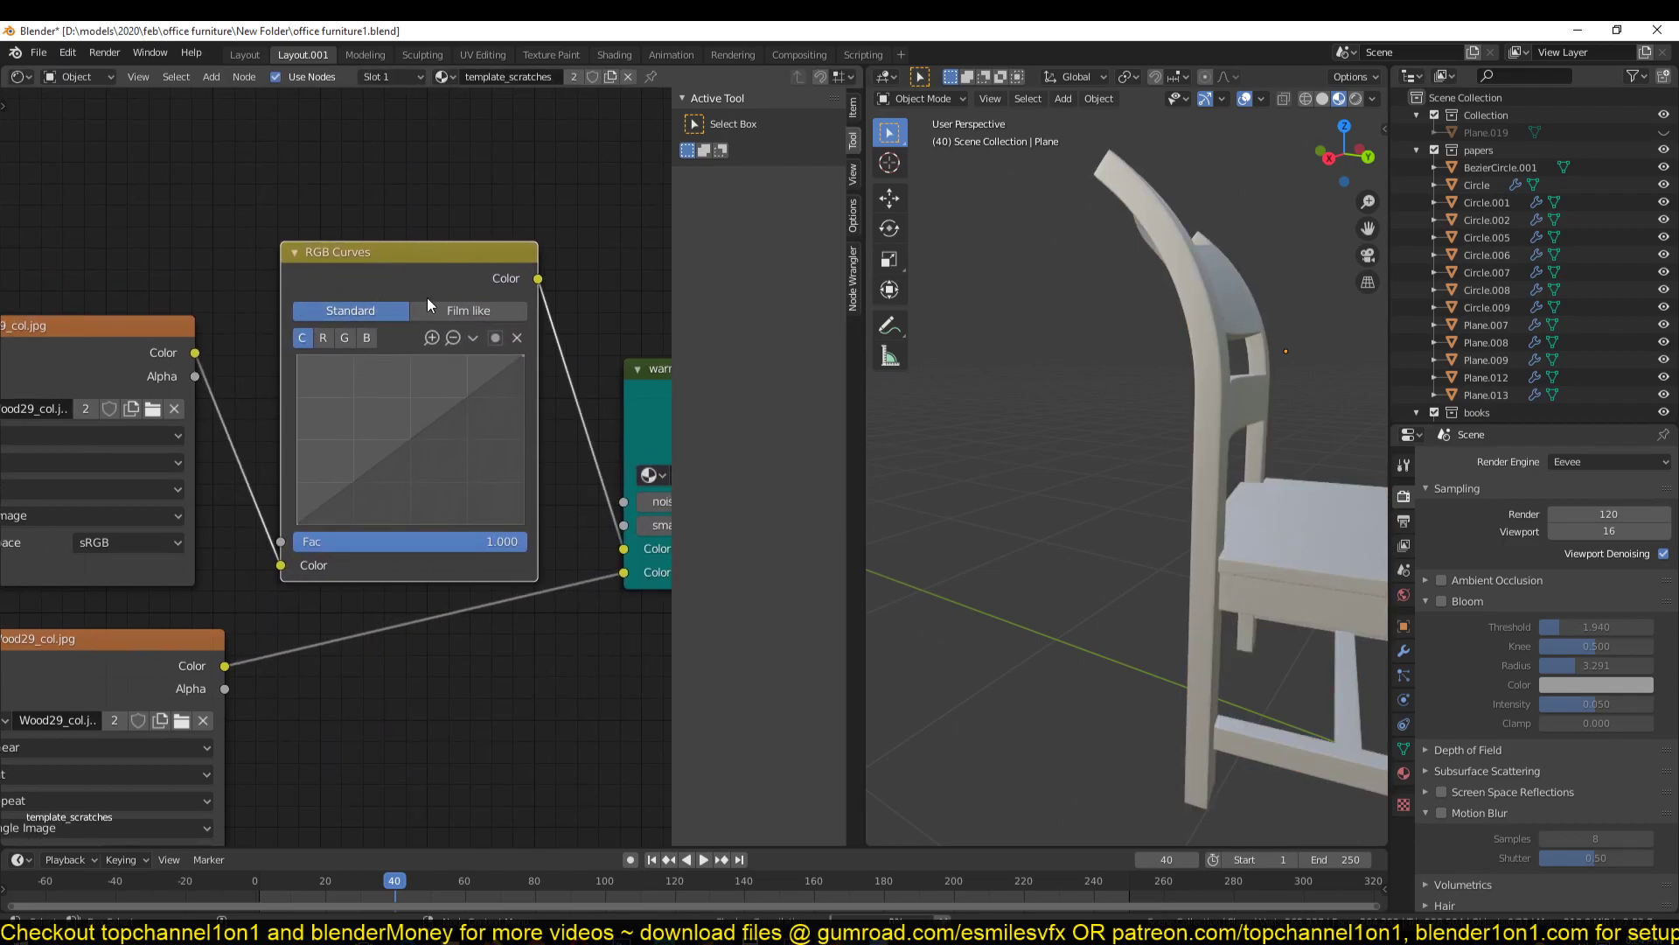
Brighten the Color1 wood by raising the middle of the RGB curve to about Y 0.66, and check the chair
middle_click_drag(1261, 397, 1205, 557)
scroll(1206, 558, "up", 3)
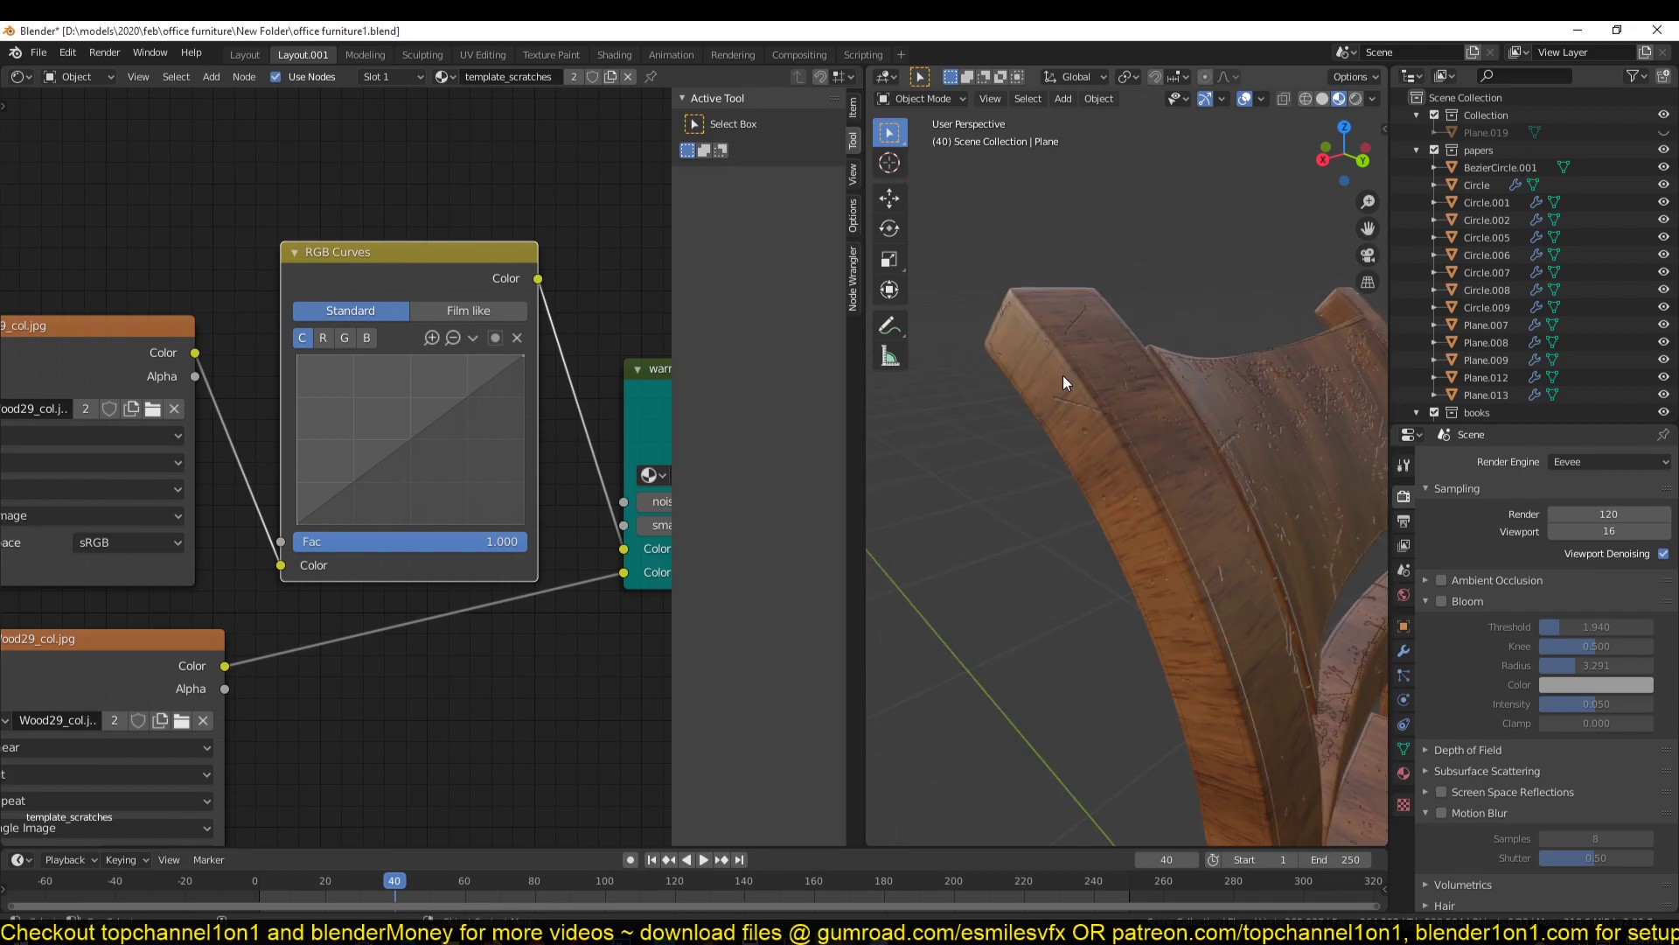
left_click_drag(401, 445, 389, 416)
scroll(1079, 521, "down", 7)
middle_click_drag(1078, 521, 1087, 479)
scroll(1005, 414, "up", 7)
scroll(420, 490, "down", 9)
Set the Bump node's Strength to 0.317, check the edges and scratches on the chair, and save the file
middle_click_drag(559, 543, 289, 438)
scroll(399, 602, "up", 3)
scroll(432, 613, "up", 4)
middle_click_drag(393, 559, 316, 540)
middle_click_drag(437, 590, 303, 543)
left_click_drag(633, 506, 561, 505)
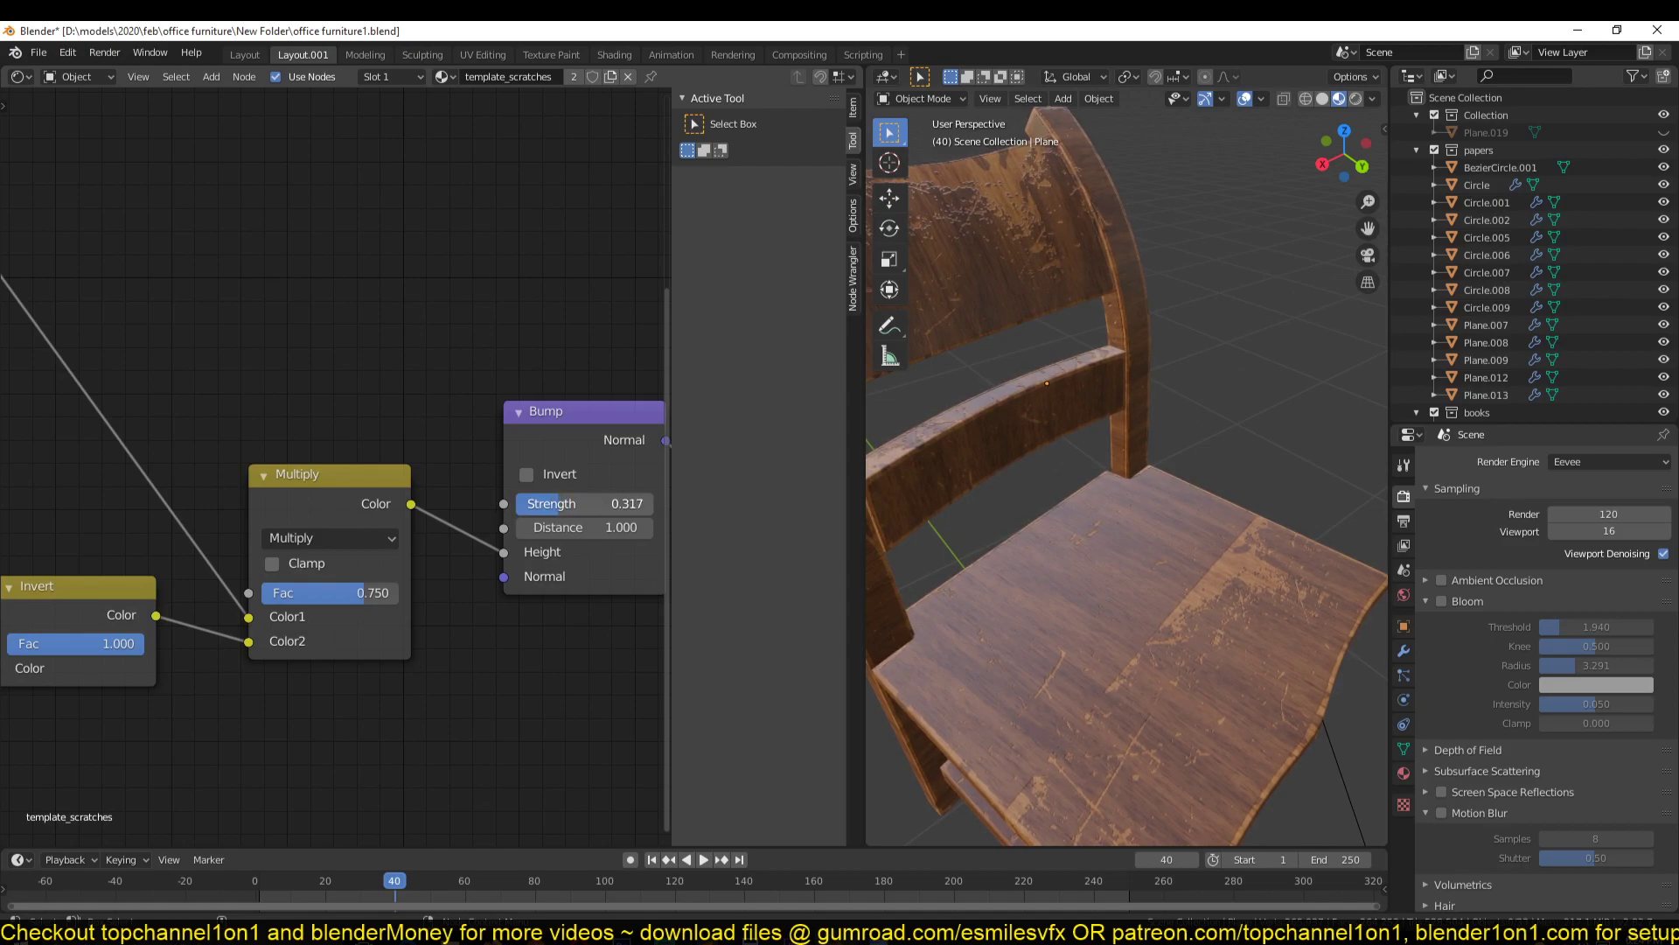
scroll(915, 509, "down", 5)
middle_click_drag(936, 498, 1219, 564)
scroll(975, 464, "up", 4)
key("ctrl+s")
scroll(1110, 443, "up", 4)
scroll(1086, 425, "down", 2)
scroll(1220, 564, "up", 3)
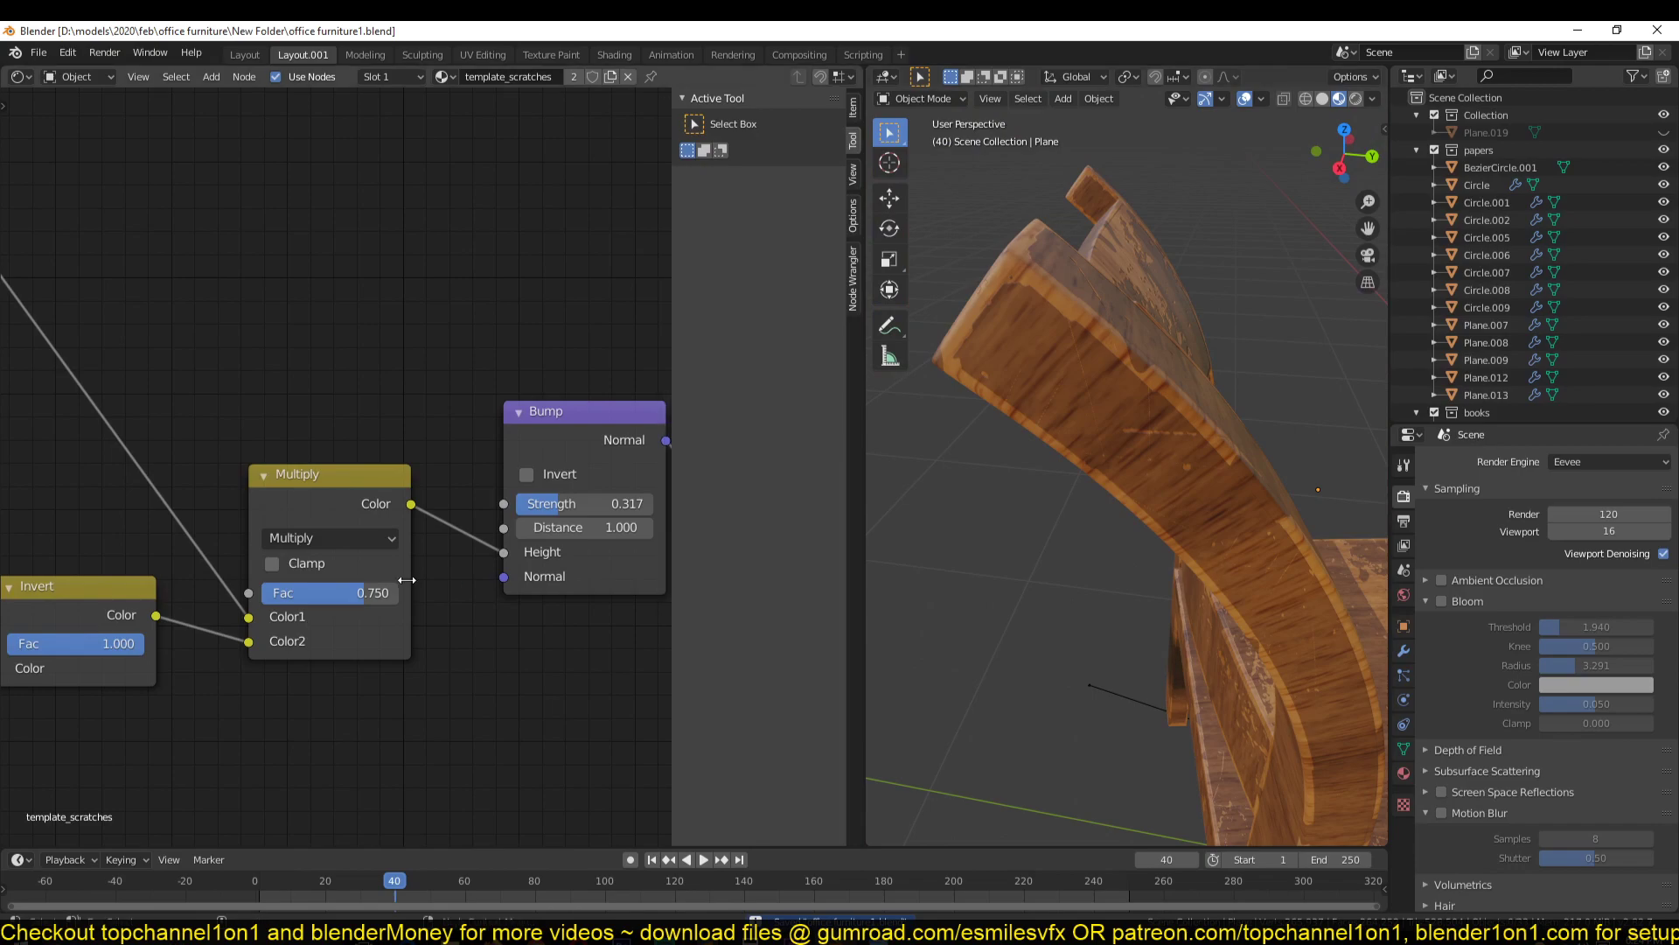
Set the warn node's noise scale to 27.190 and its smaller noise value to 0.570
scroll(368, 574, "down", 5)
middle_click_drag(350, 573, 651, 571)
middle_click_drag(370, 469, 516, 637)
scroll(368, 459, "up", 5)
scroll(415, 434, "up", 5)
middle_click_drag(387, 439, 420, 537)
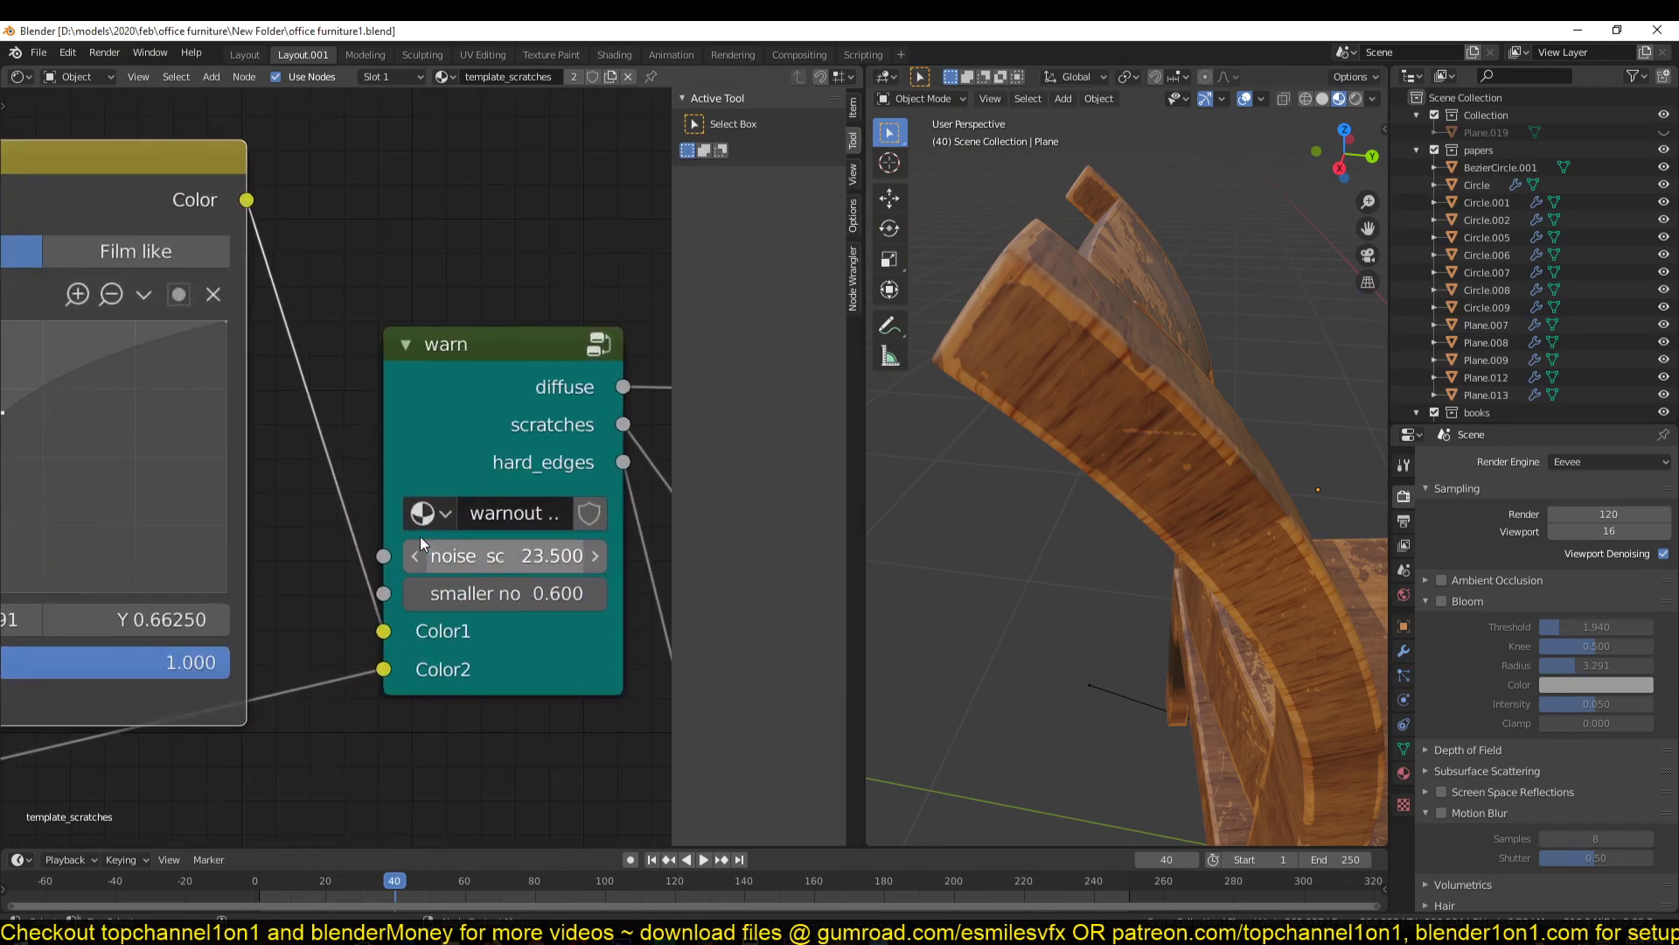
left_click_drag(506, 594, 979, 556)
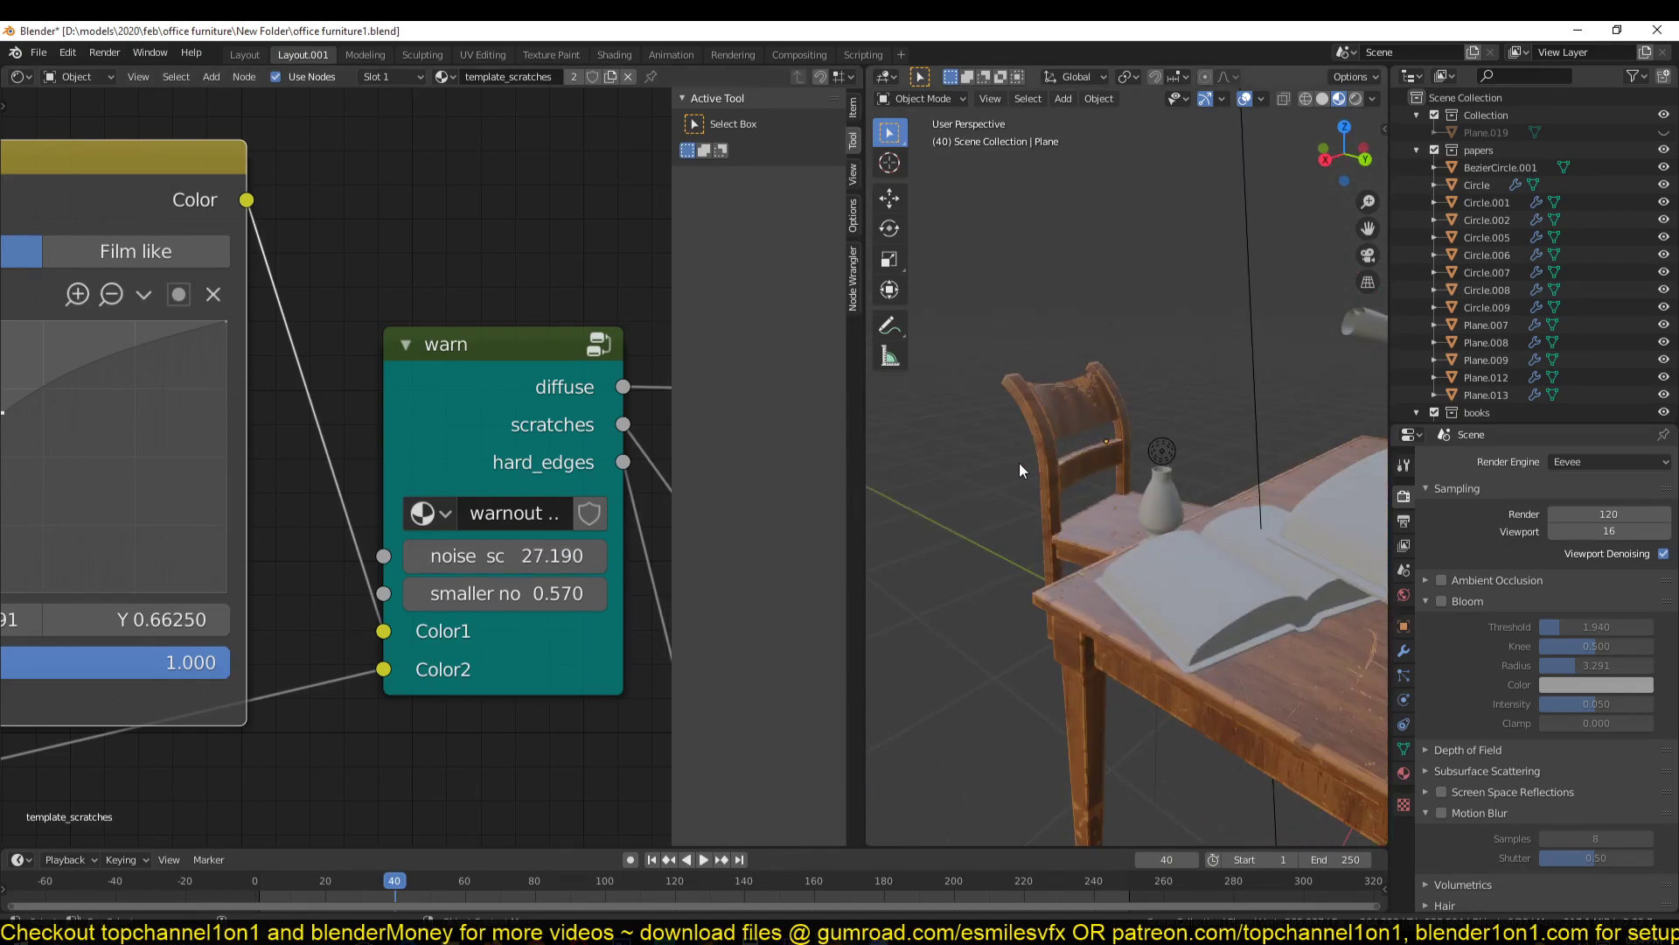
Check the worn wood on the chair and table from different angles and save the file
scroll(1020, 464, "up", 6)
middle_click_drag(1064, 443, 1053, 313)
key("ctrl+s")
middle_click_drag(1164, 490, 1111, 586)
scroll(1111, 469, "down", 5)
scroll(1140, 458, "up", 5)
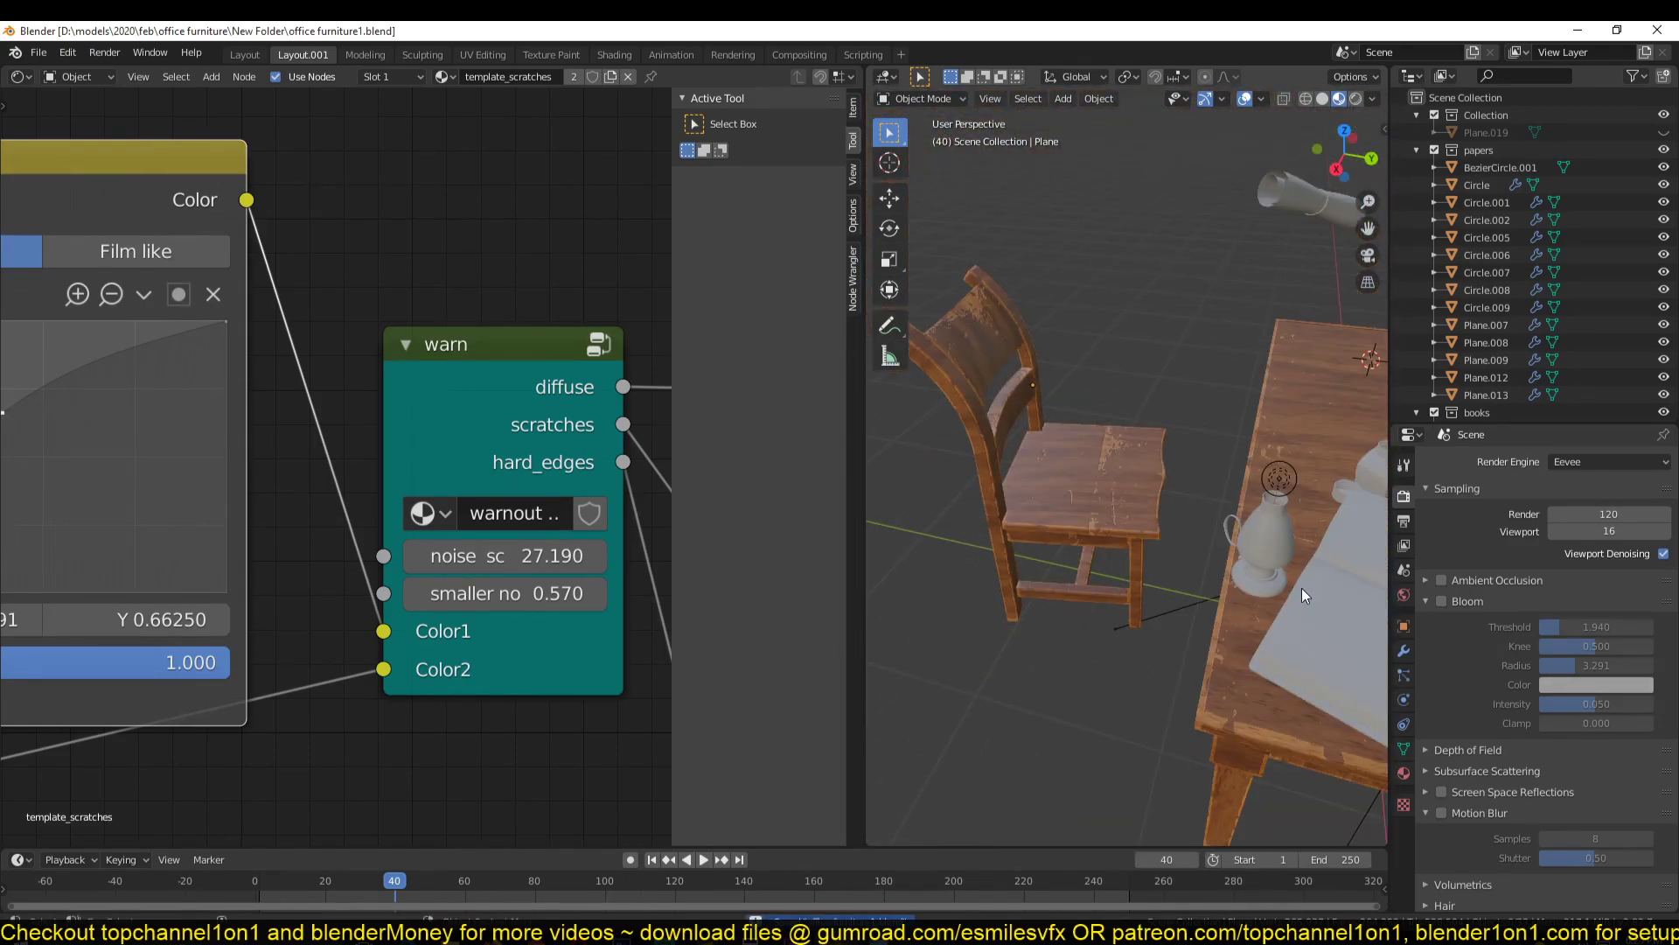
Try Ambient Occlusion in the Eevee render settings on the table scene and switch it back off
left_click(1441, 578)
middle_click_drag(1329, 516, 989, 564)
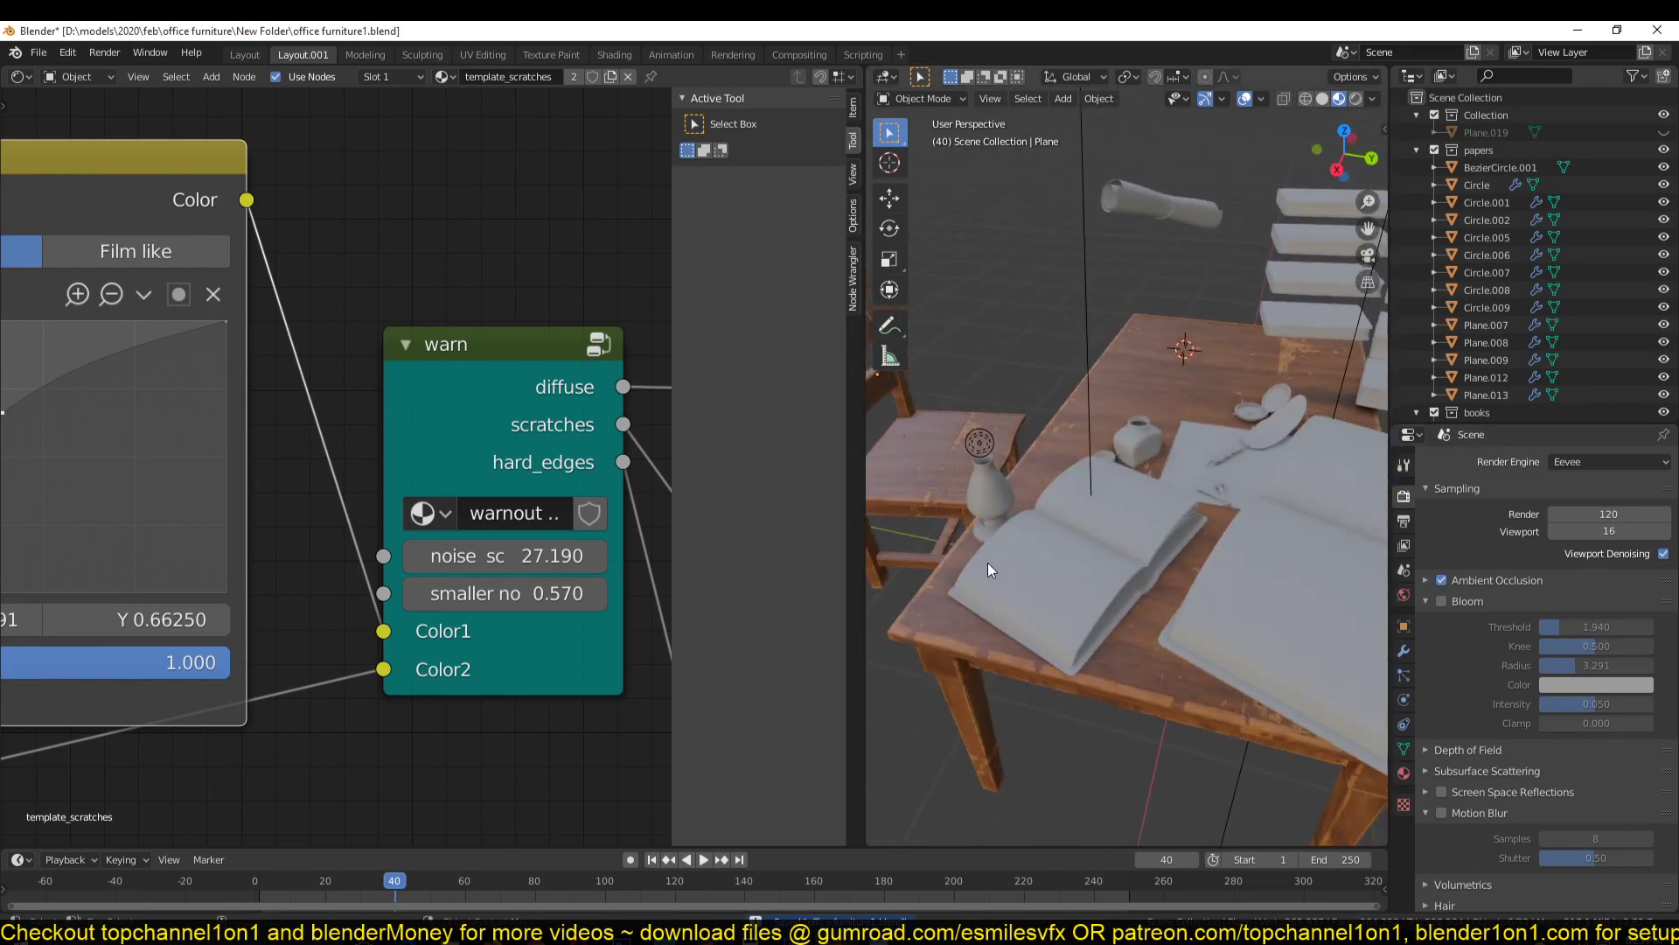
left_click(1442, 580)
Save the file and examine the worn wood material on the table and chair up close
middle_click_drag(1087, 543, 1364, 628)
scroll(1073, 521, "up", 2)
scroll(1073, 521, "down", 1)
key("ctrl+s")
scroll(1281, 565, "up", 4)
scroll(1283, 572, "down", 4)
middle_click_drag(1283, 571, 1133, 530)
Save the scene as a new version named office furniture2.blend
key("ctrl+shift+s")
left_click(1022, 774)
left_click(1107, 770)
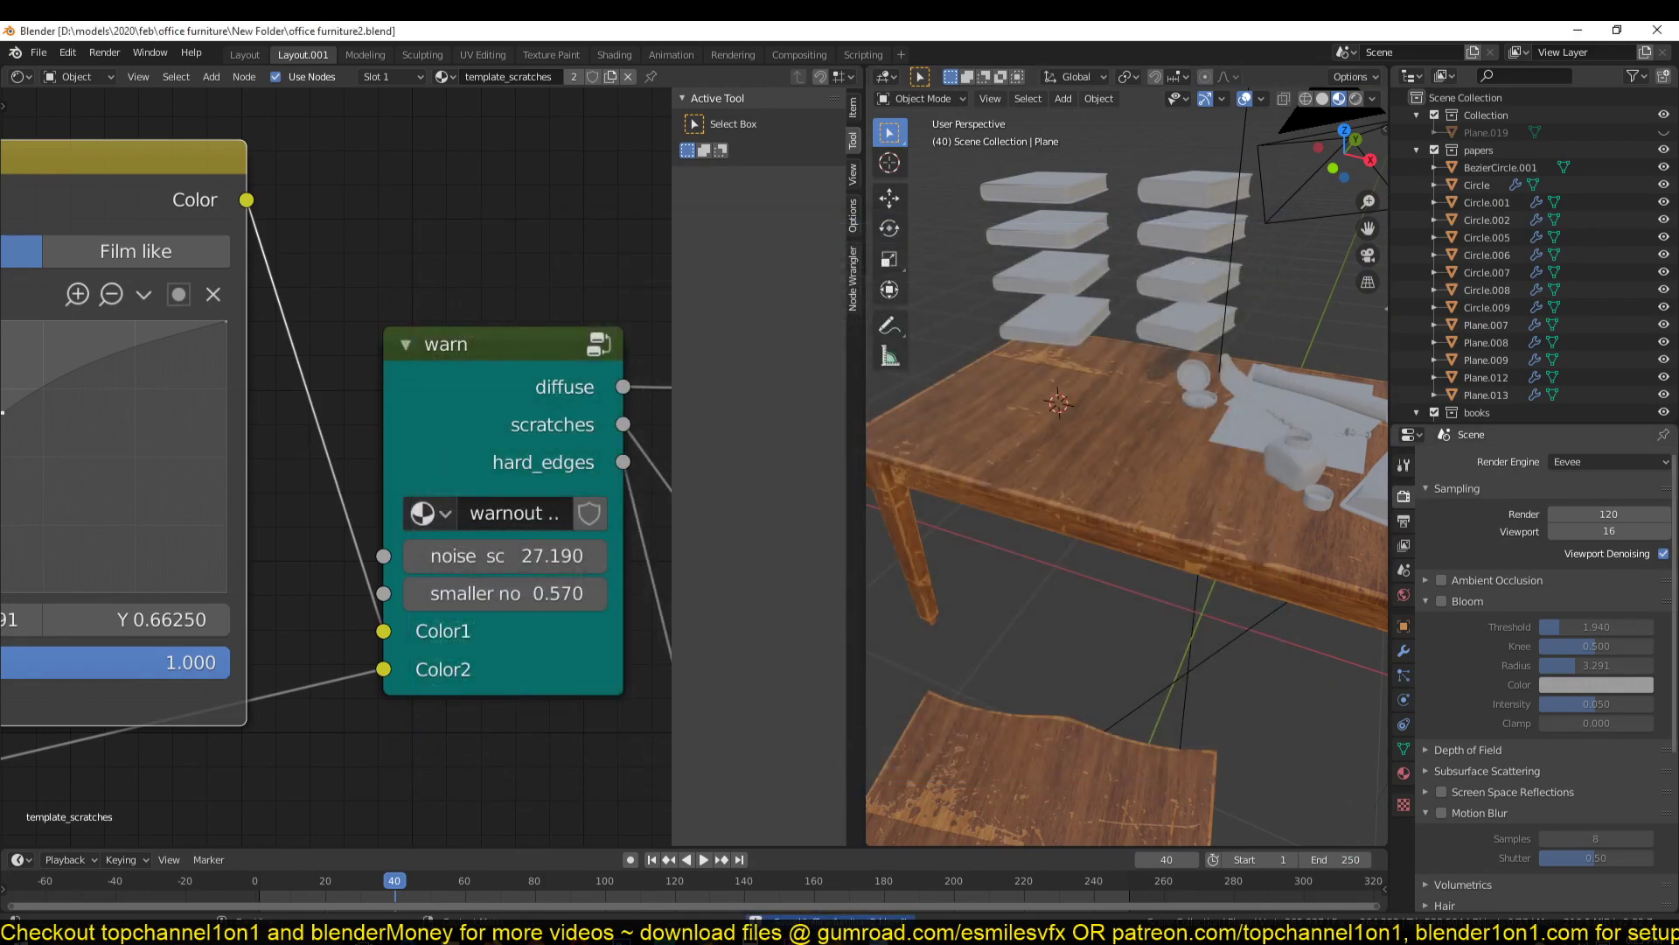